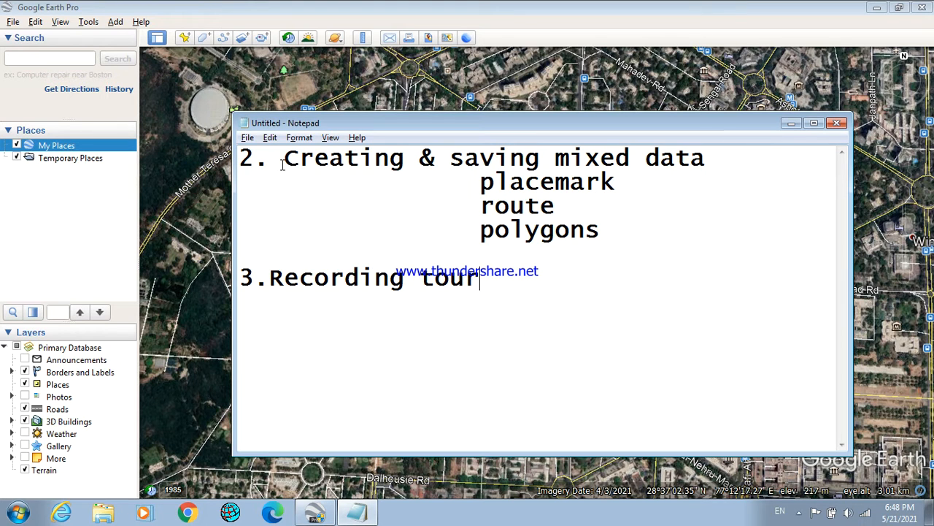
Step: Switch from the Notepad topic list to Google Earth Pro
drag(283, 162, 585, 272)
click(584, 275)
key(alt+Tab)
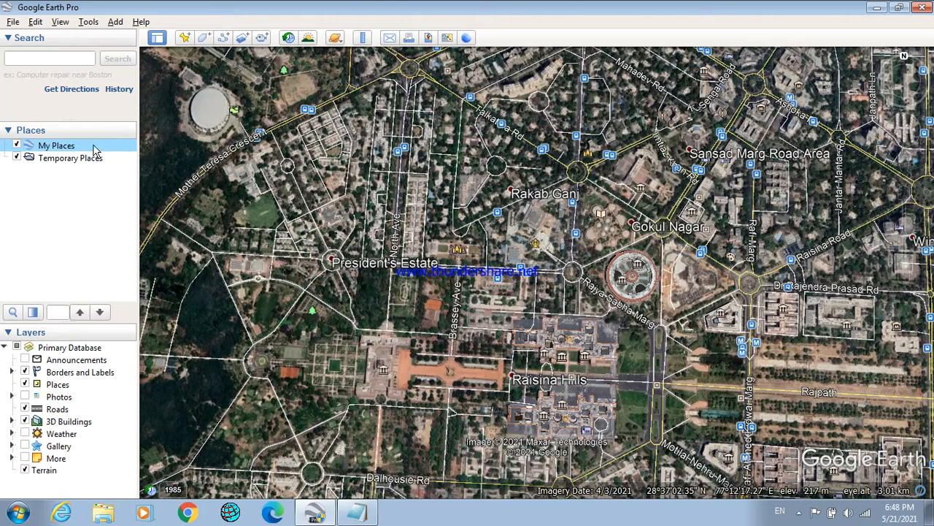
Step: Add a new folder named "data 1" under Temporary Places
click(73, 159)
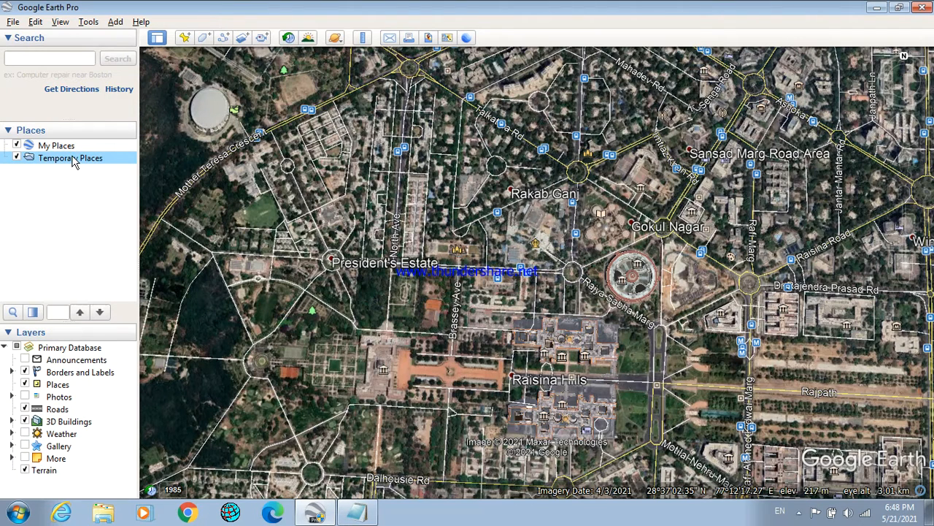
right_click(73, 161)
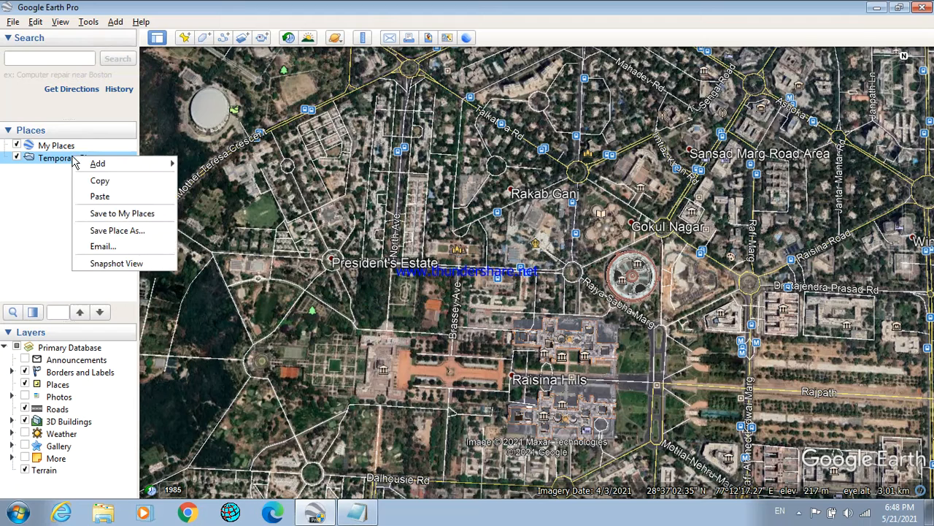
click(63, 161)
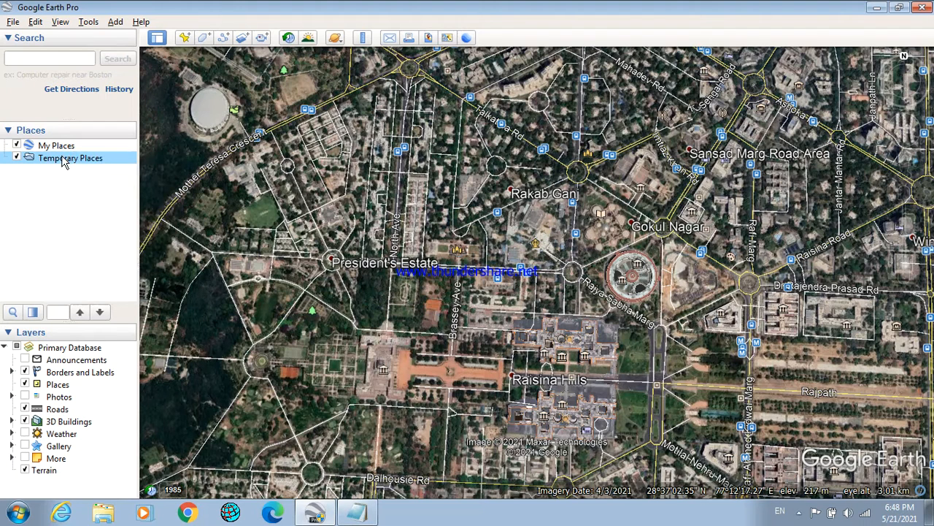
right_click(63, 162)
mouse_move(86, 162)
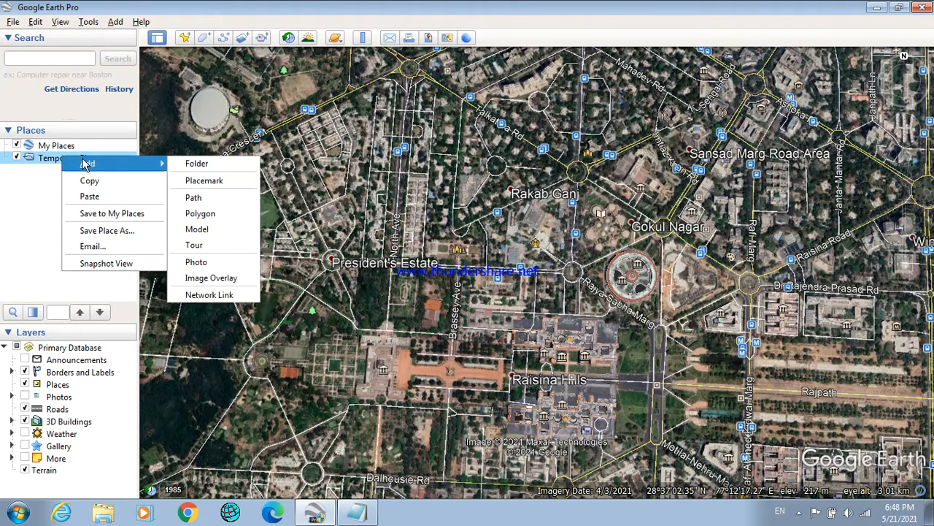
click(197, 163)
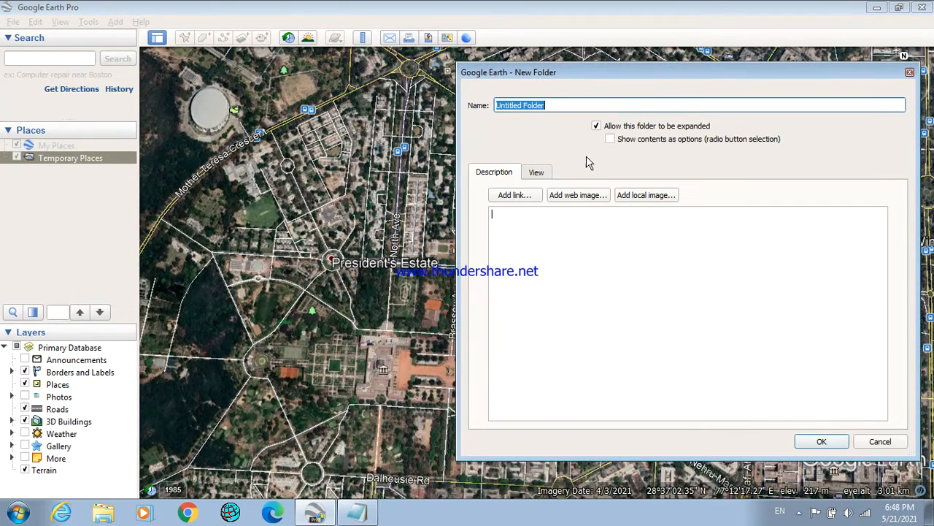
drag(579, 74, 527, 98)
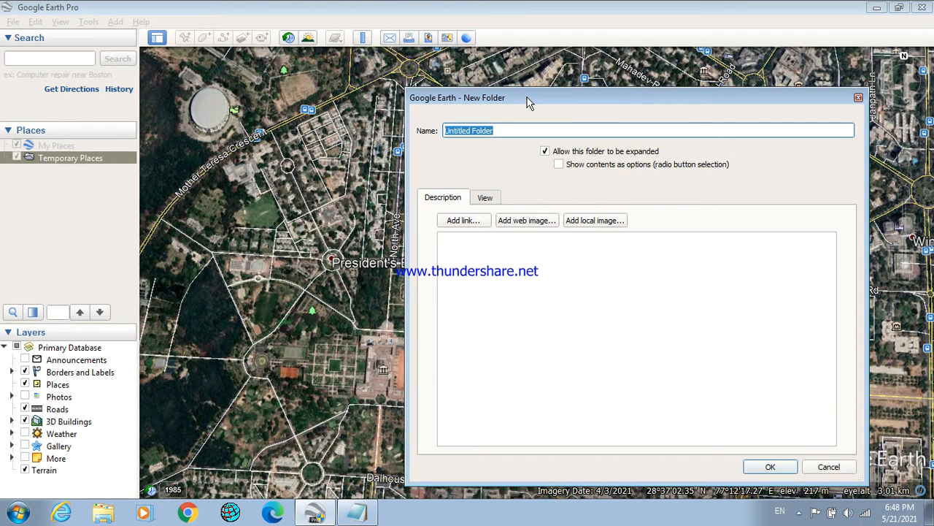
text(plo)
key(BackSpace)
key(BackSpace)
key(BackSpace)
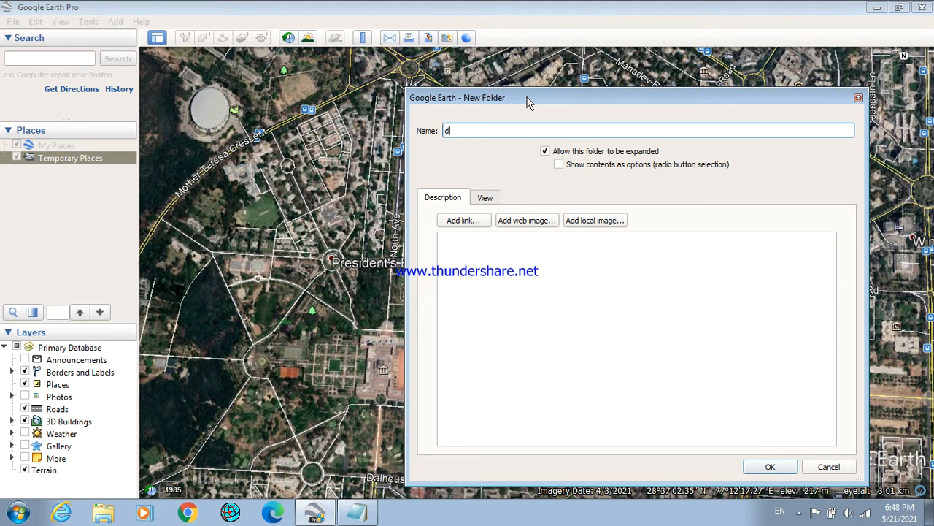
key(Return)
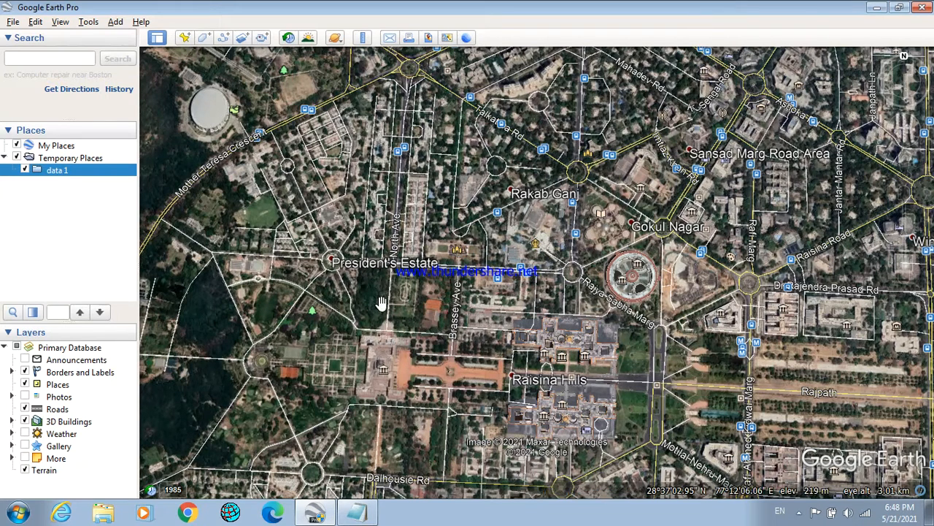
Step: Add a placemark named "quarters" north of the Presidents Estate Quarters label, at about 28°37'15"N, 77°11'48"E
drag(382, 304, 405, 294)
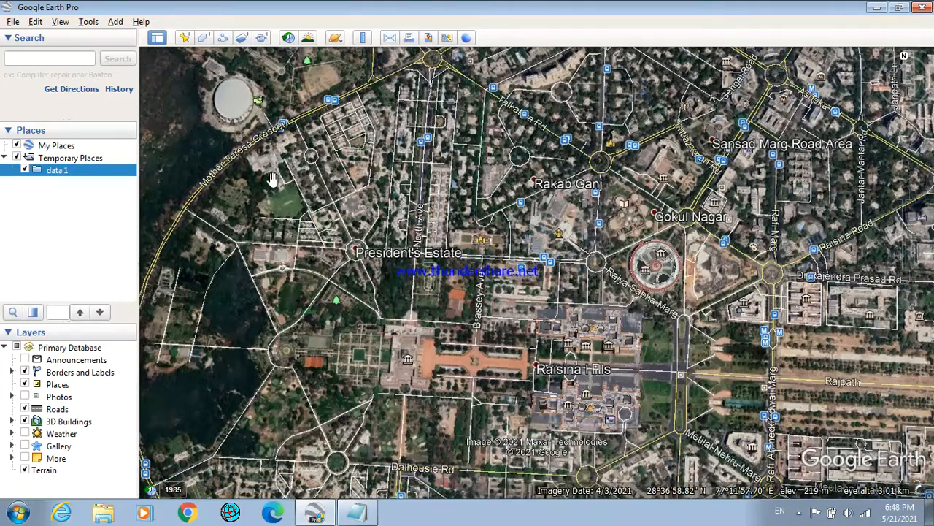
scroll(272, 179, down, 2)
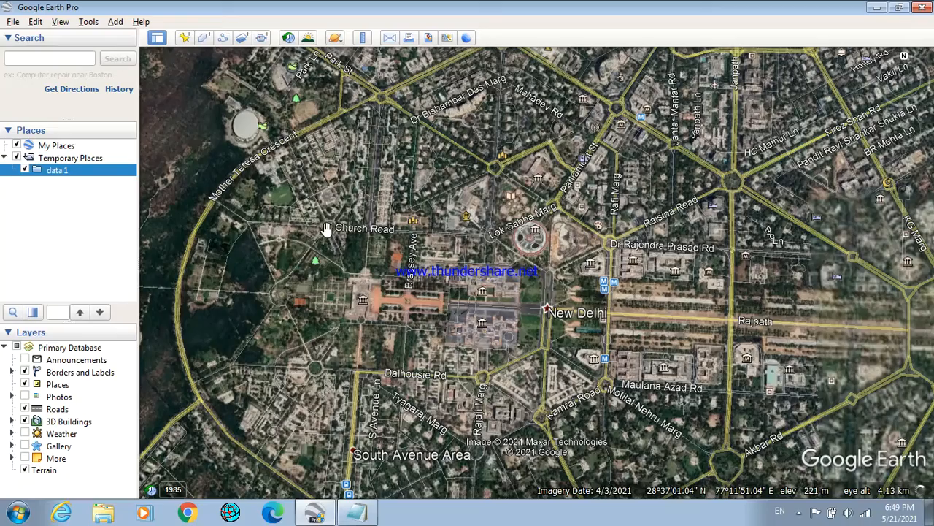
scroll(326, 229, up, 2)
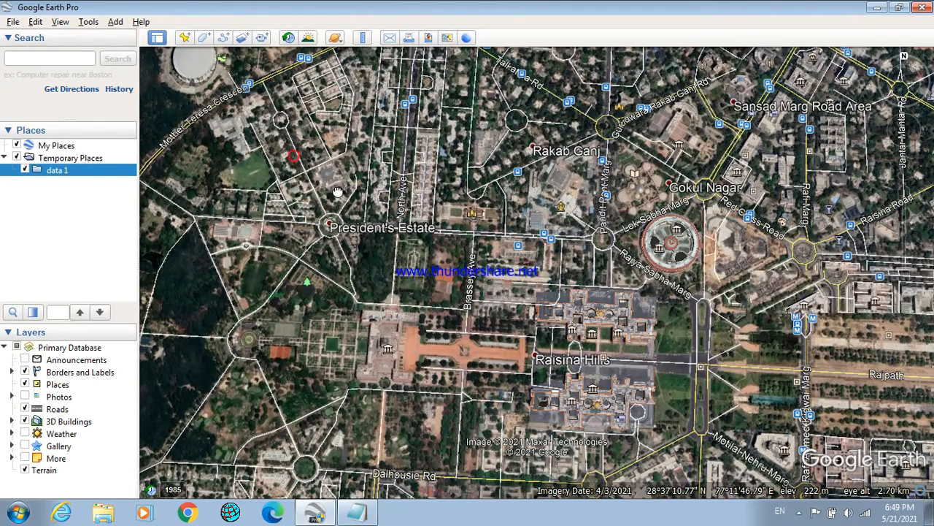
drag(231, 104, 283, 152)
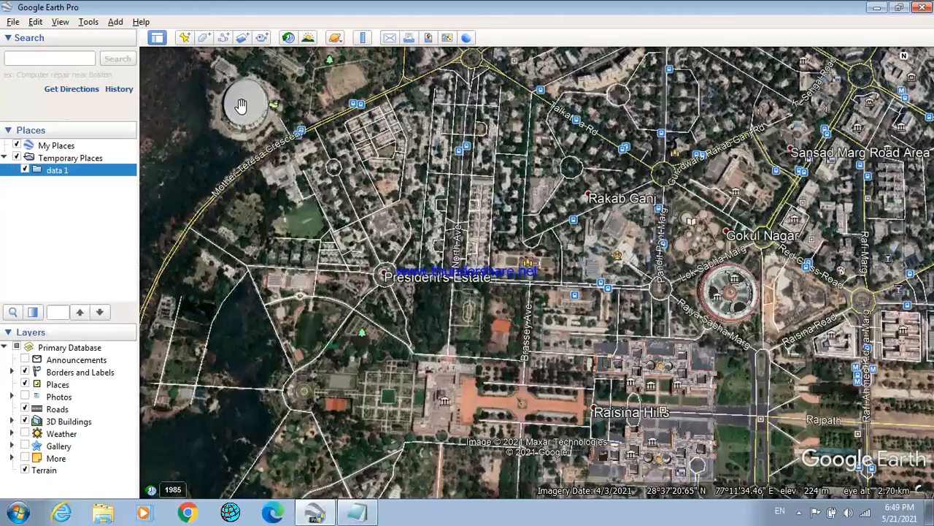
scroll(240, 146, up, 2)
scroll(240, 146, up, 2)
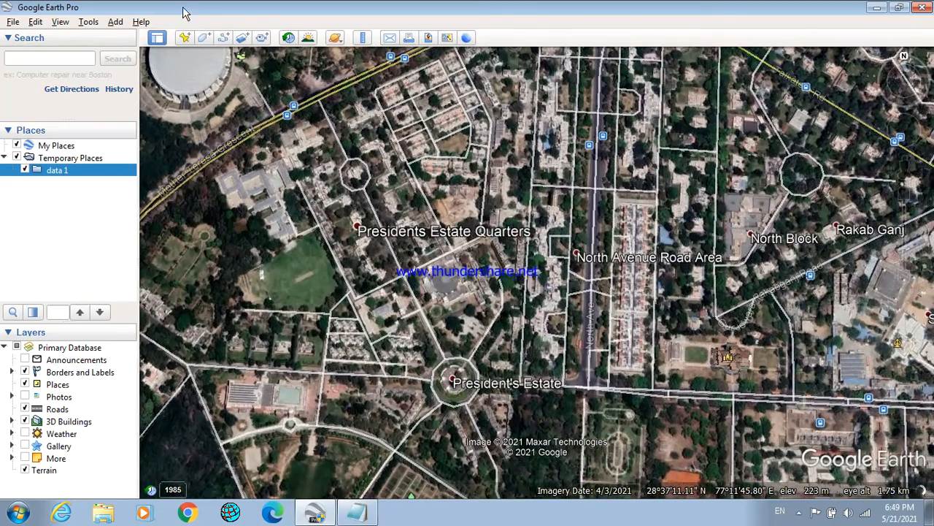
click(185, 39)
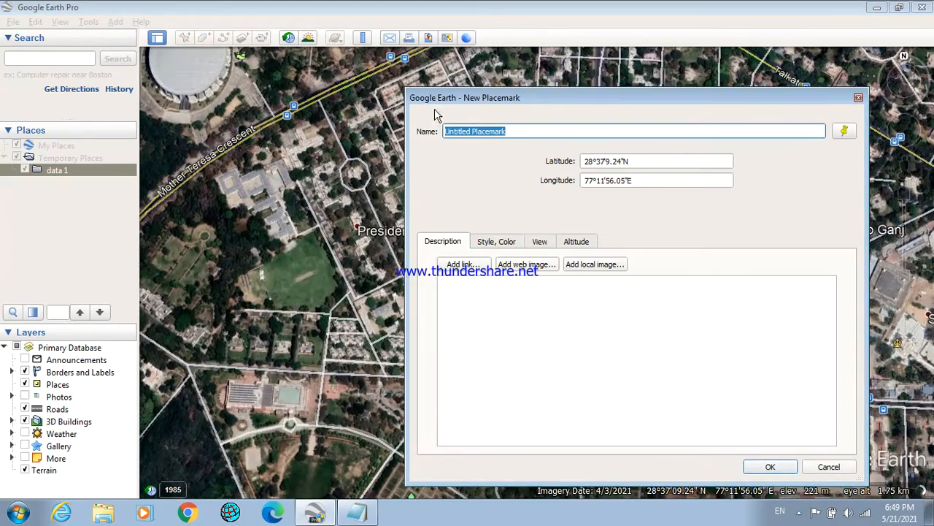
drag(440, 102, 599, 201)
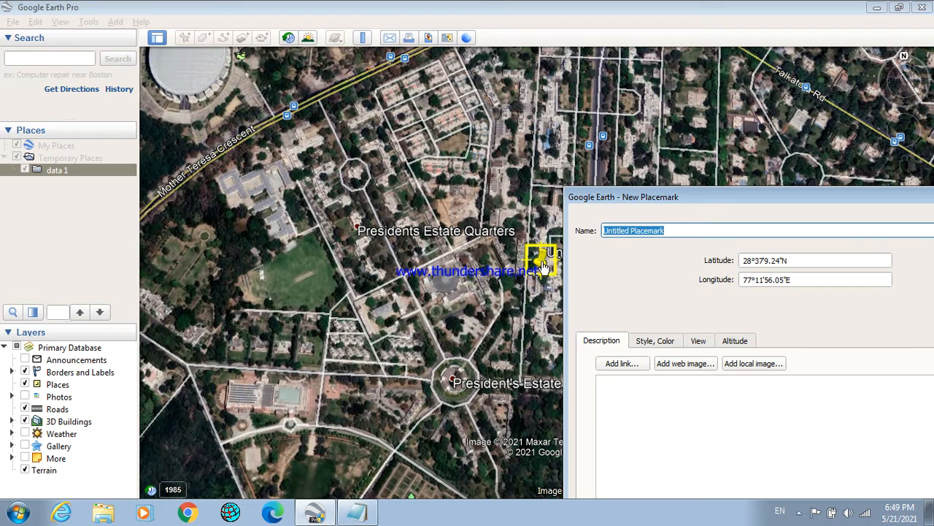
drag(456, 249, 377, 168)
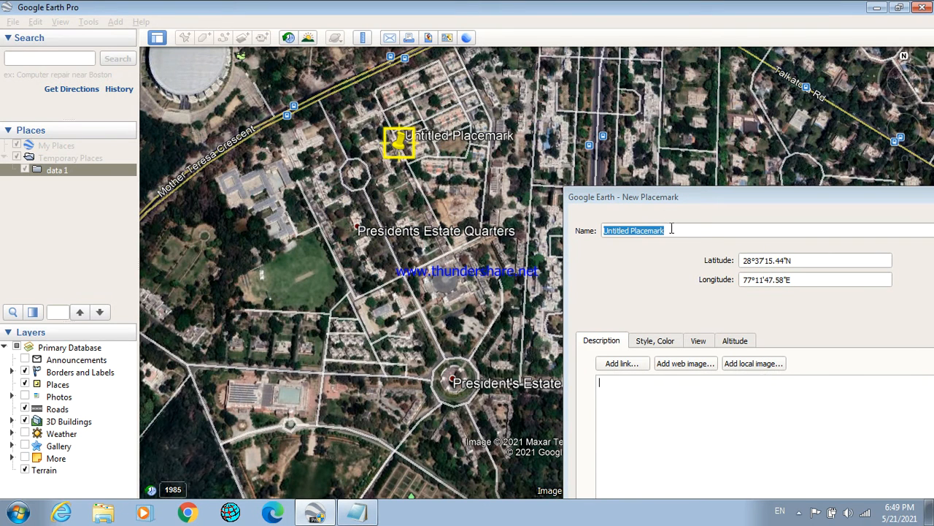
drag(671, 228, 586, 229)
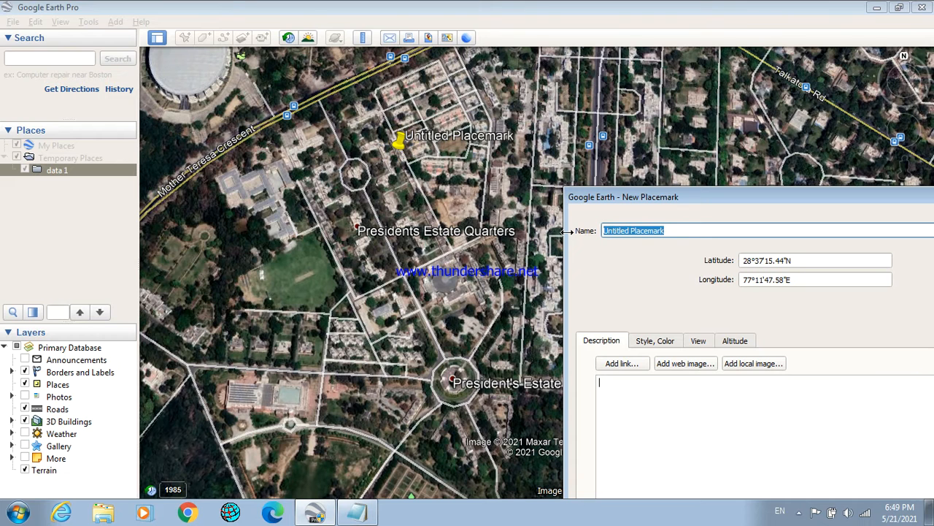
text(quarters)
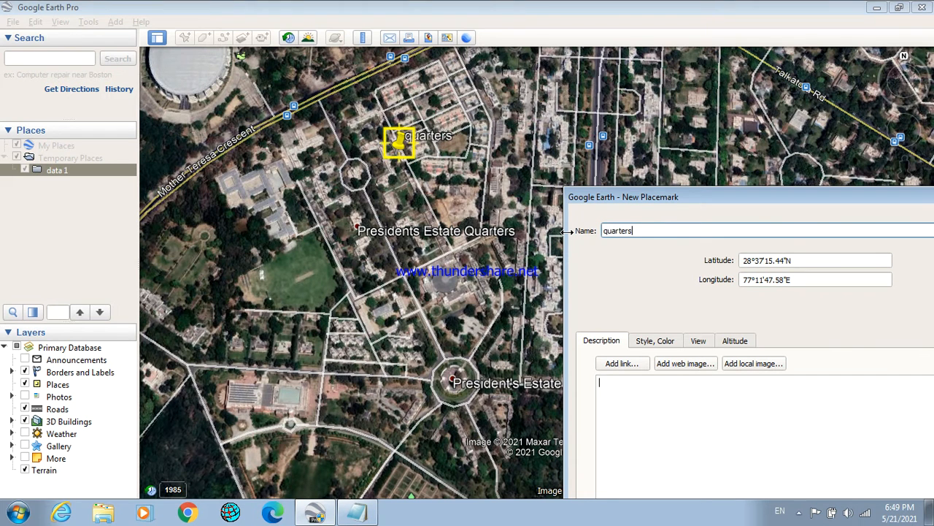
key(Return)
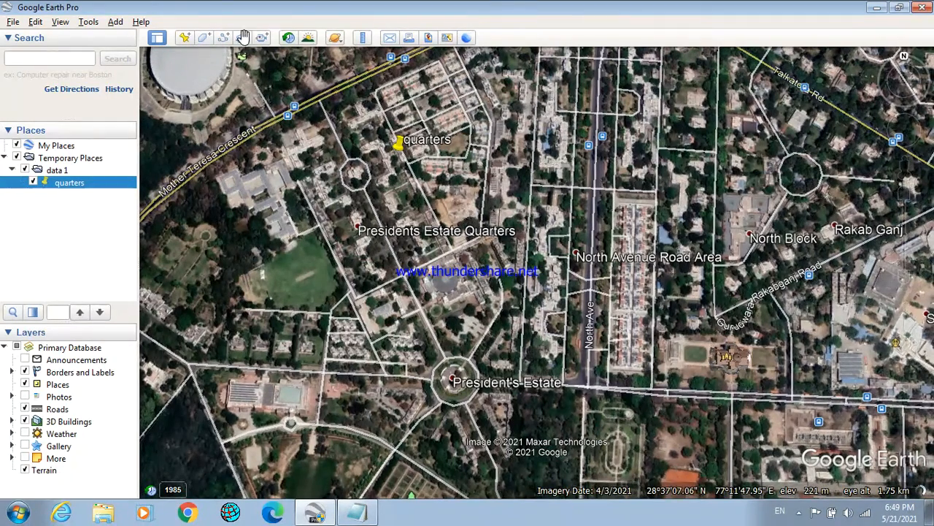
Step: Add a placemark named "president estate" on the roundabout at the President's Estate label
click(185, 38)
drag(529, 162, 774, 153)
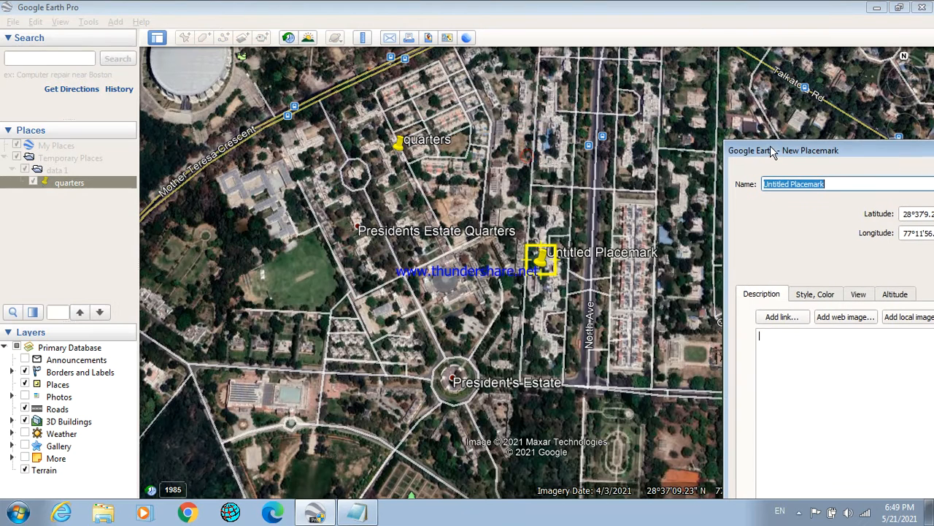
drag(542, 254, 458, 365)
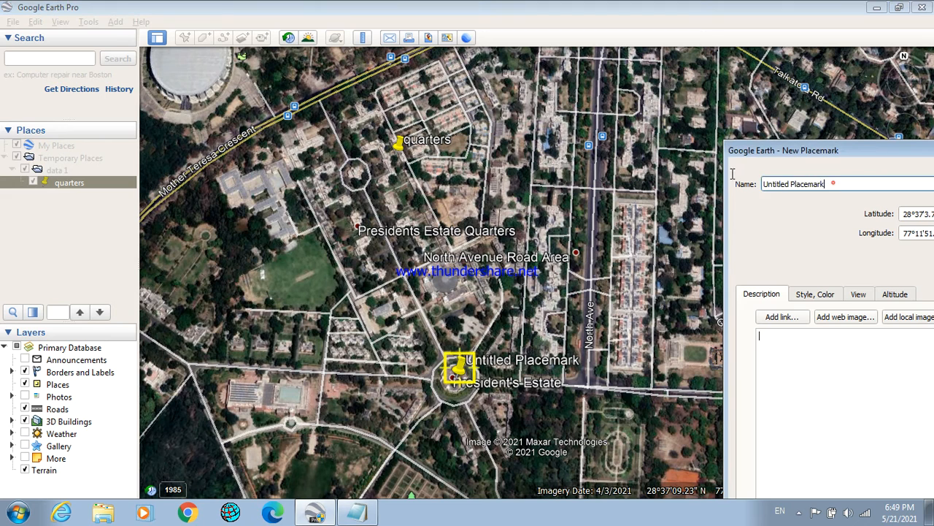
text(pres)
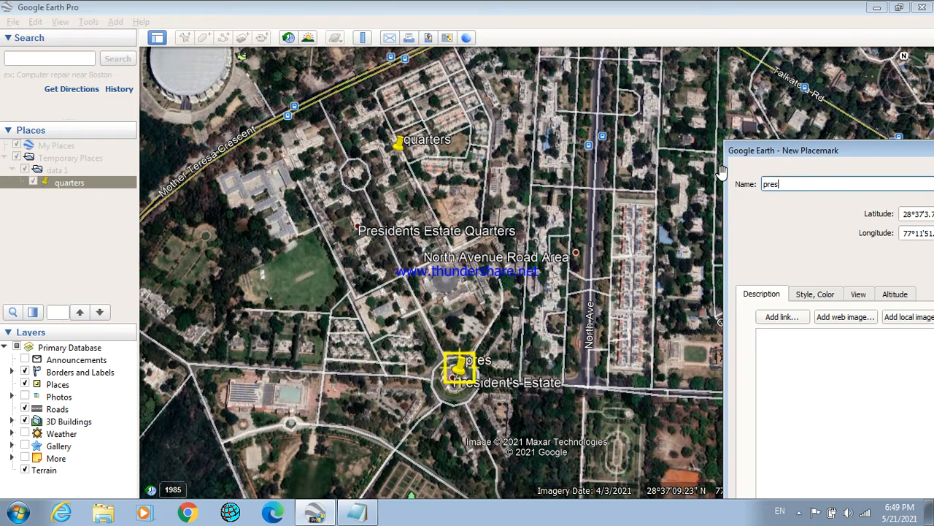
text(ident estate)
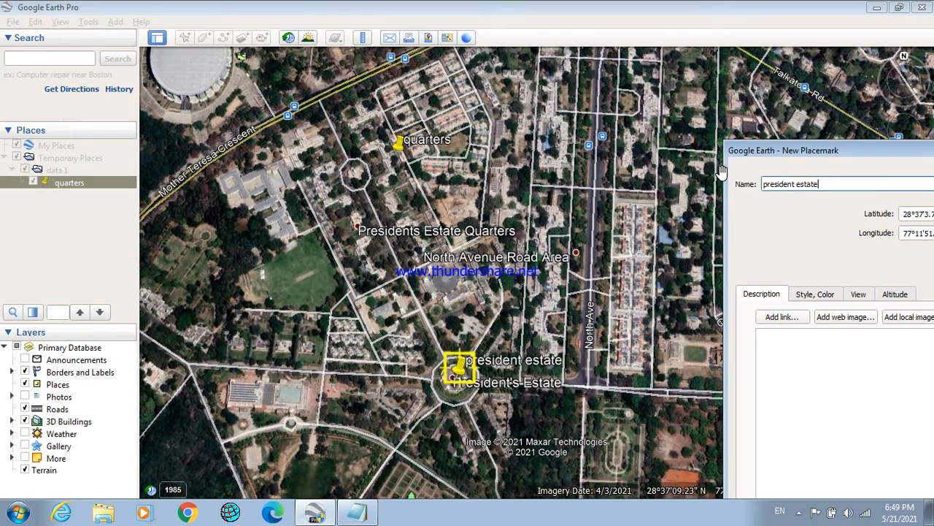
key(Return)
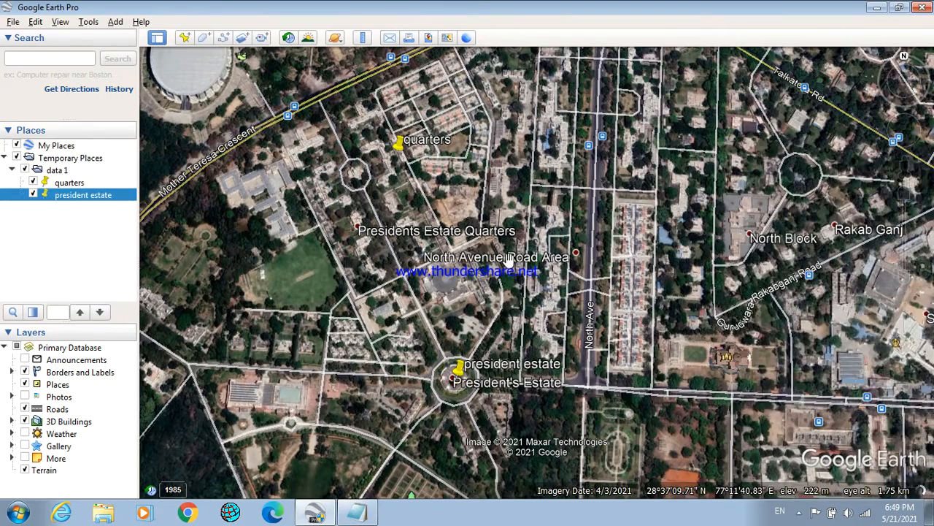
Step: Add a placemark named "north block" on the North Block building, at about 28°37'11"N, 77°12'9"E
drag(509, 260, 401, 261)
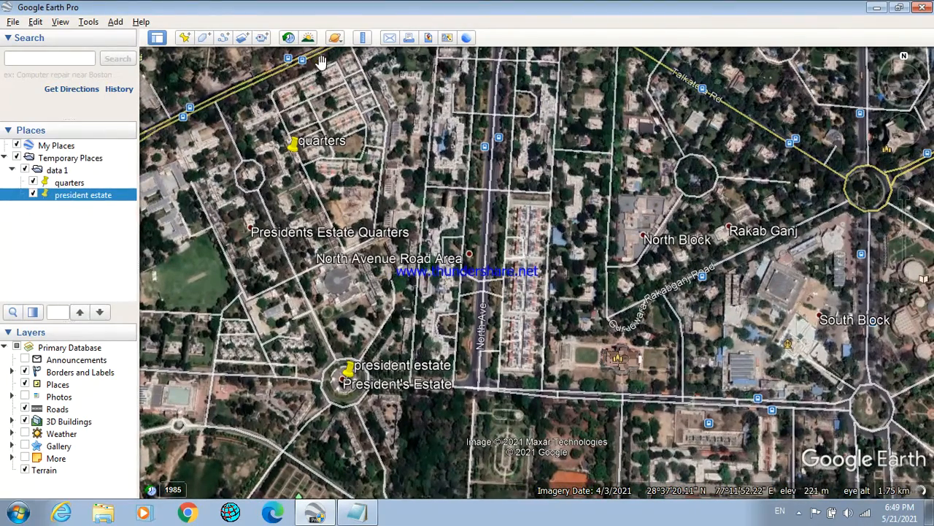
click(184, 37)
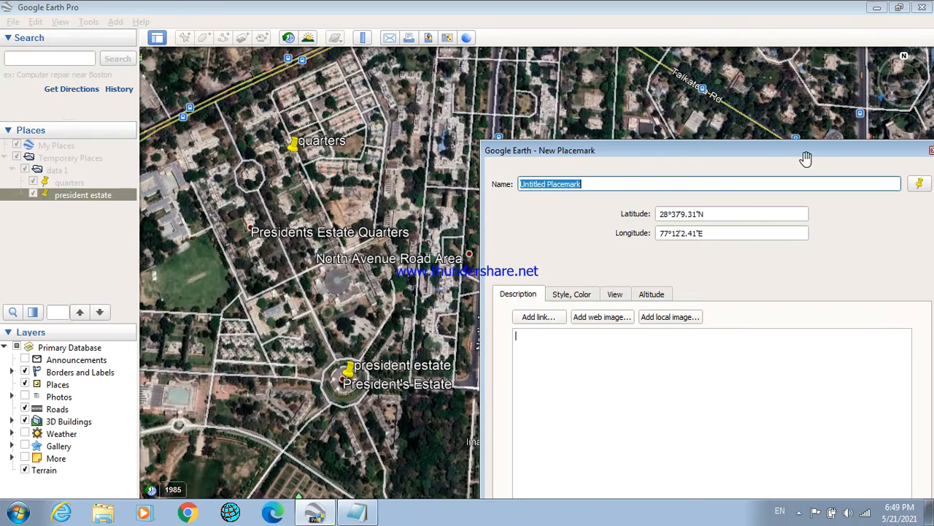
click(931, 151)
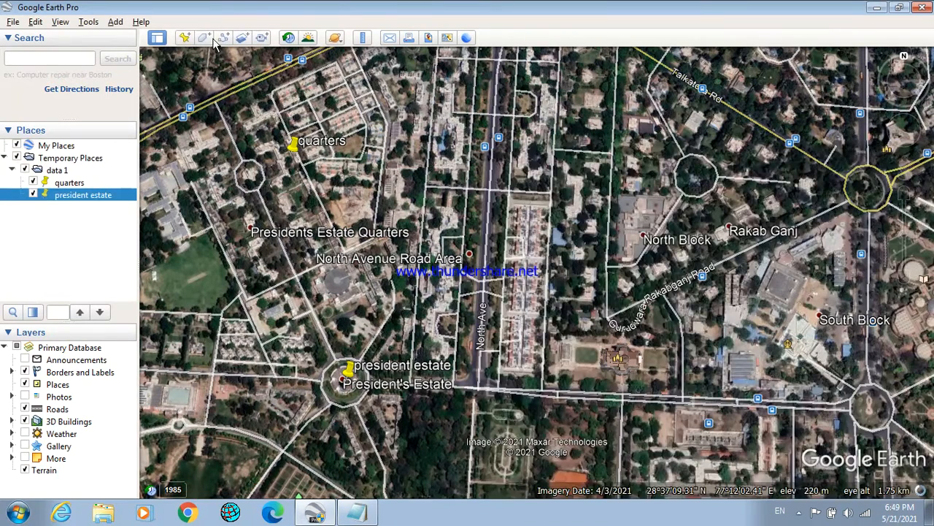
click(182, 39)
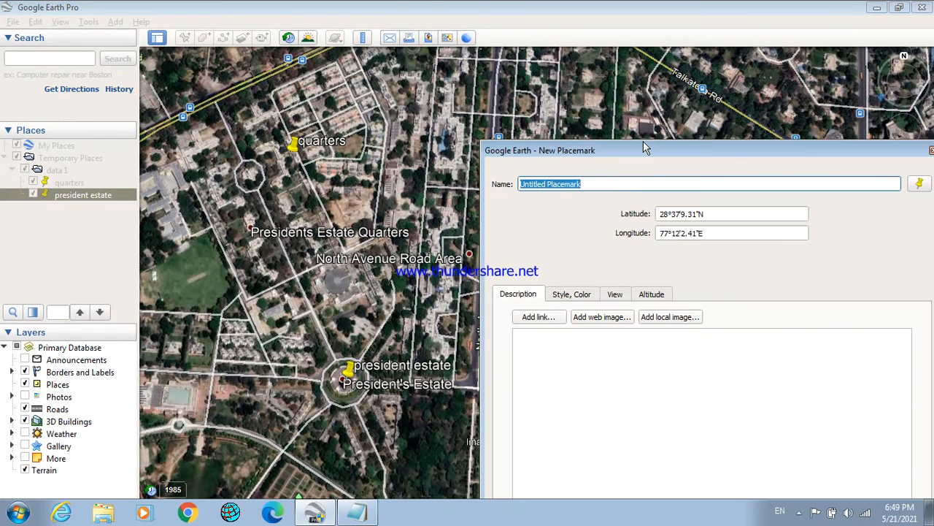
drag(643, 145, 392, 317)
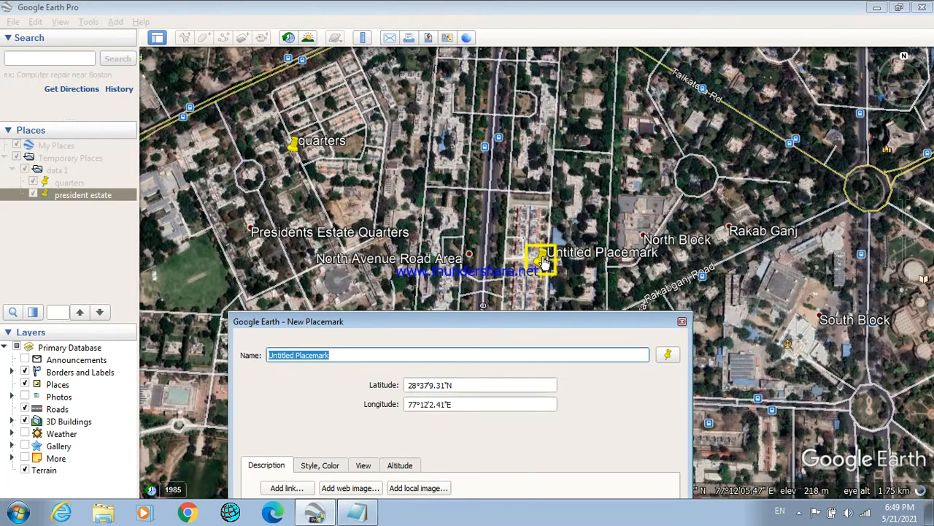
drag(543, 259, 643, 252)
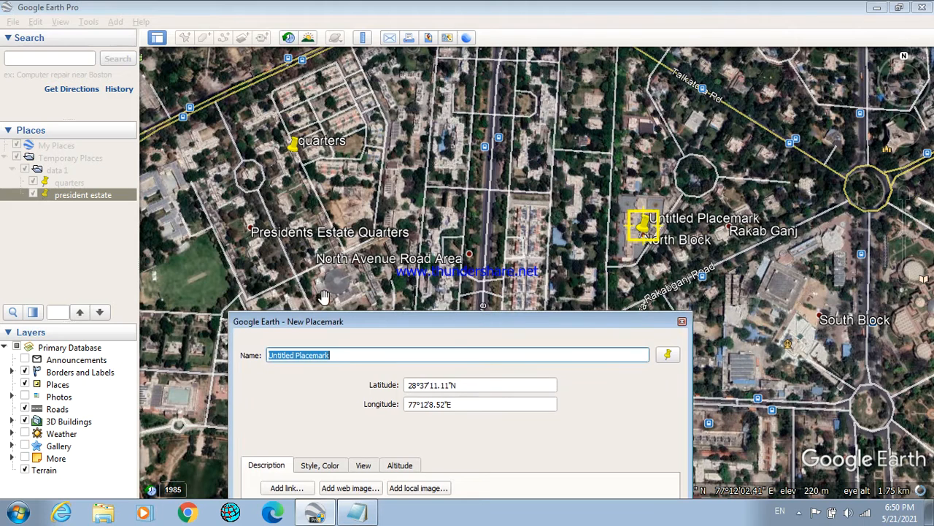
text(n)
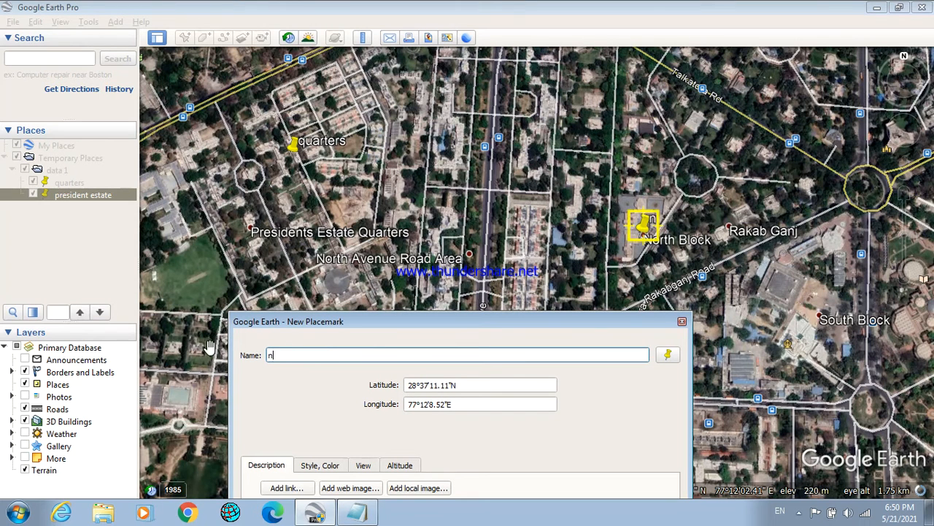
text(orth block)
key(Return)
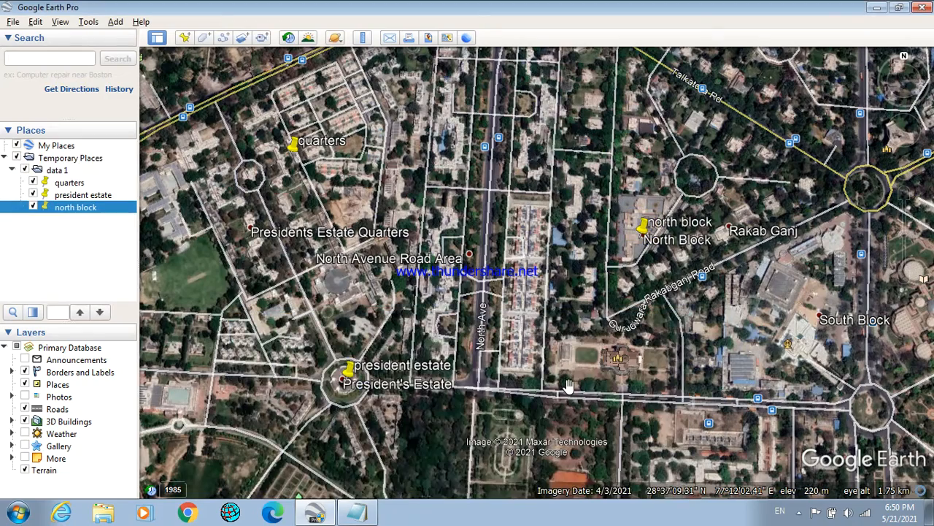
Step: Add a placemark named "south block" beside the South Block label, at about 28°37'7"N, 77°12'19"E
drag(568, 385, 391, 354)
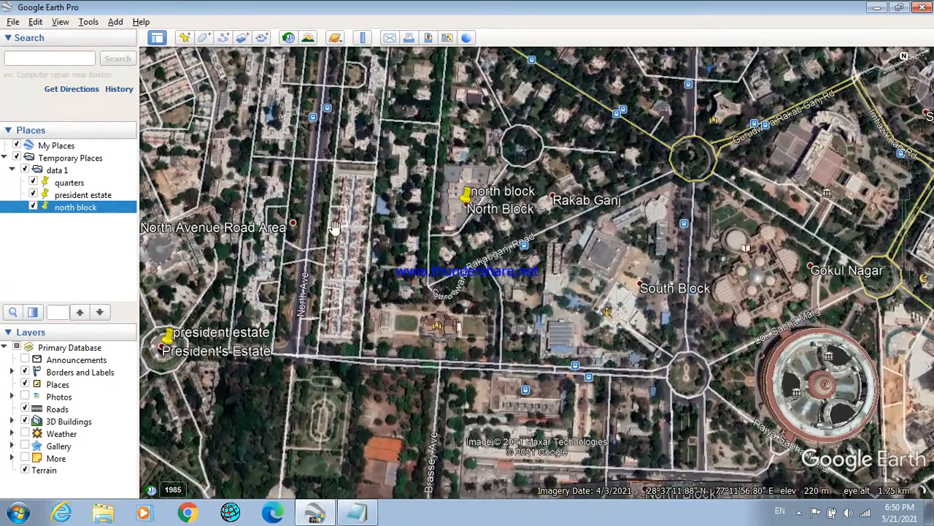
click(186, 38)
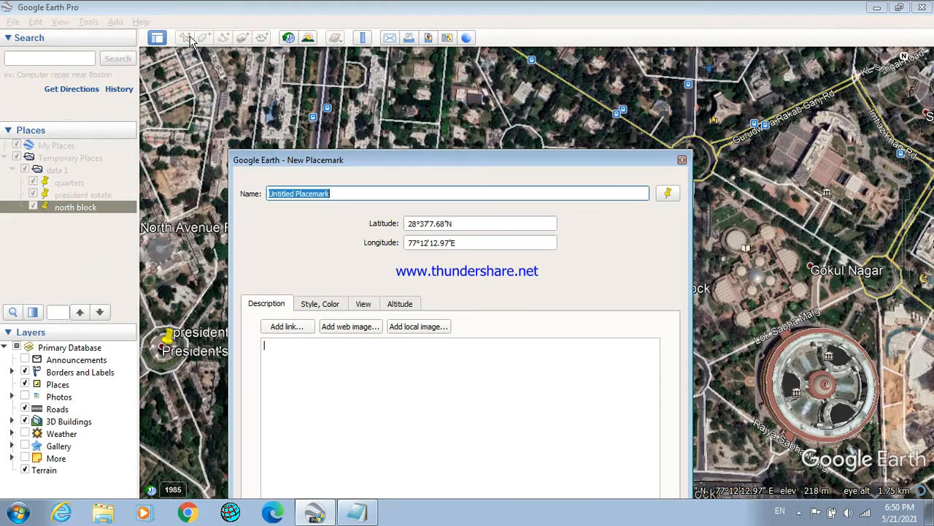
drag(492, 165, 347, 235)
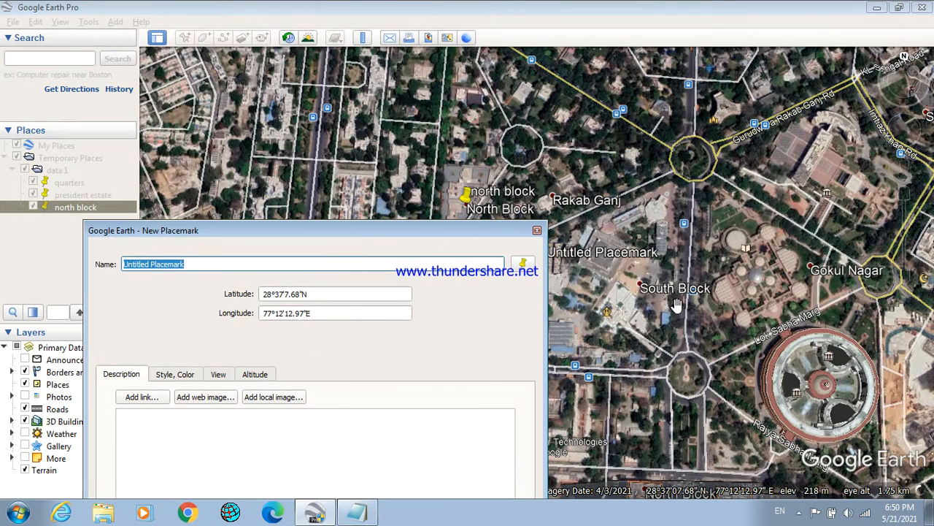
drag(555, 263, 652, 296)
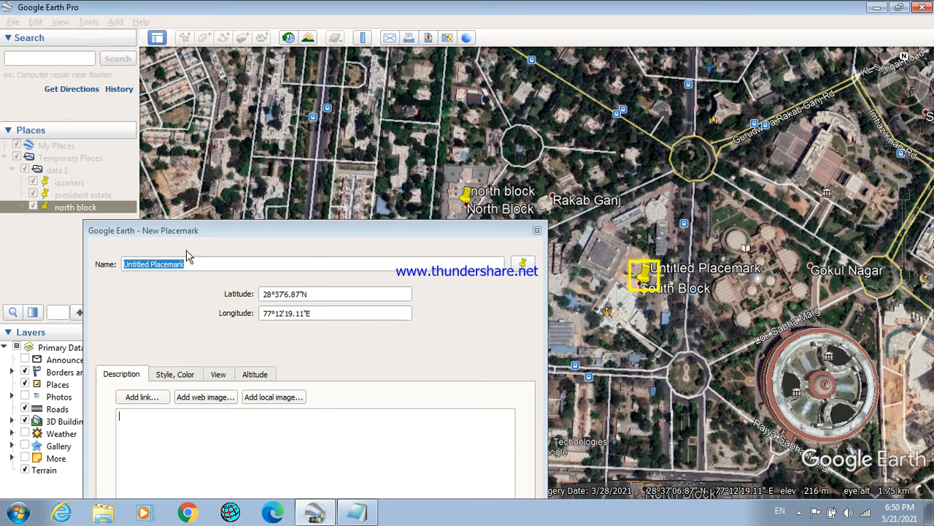
drag(192, 261, 9, 269)
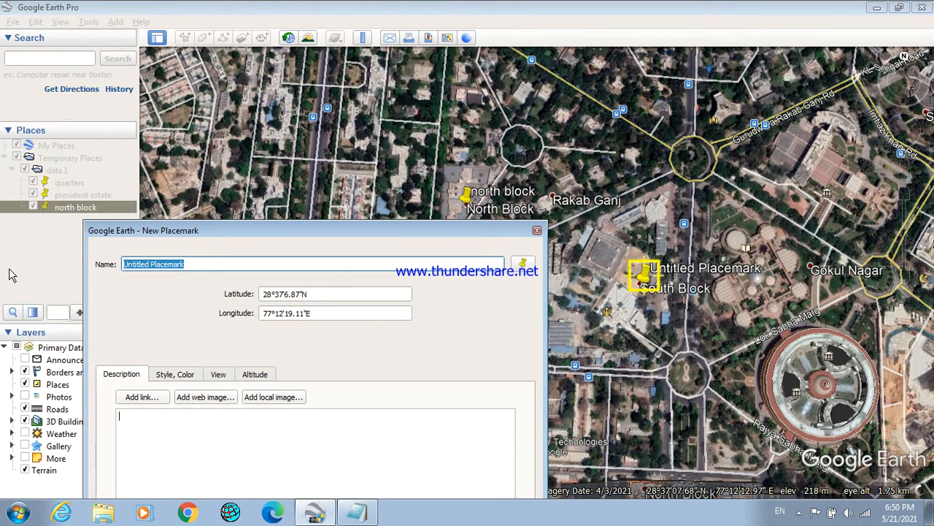
text(south )
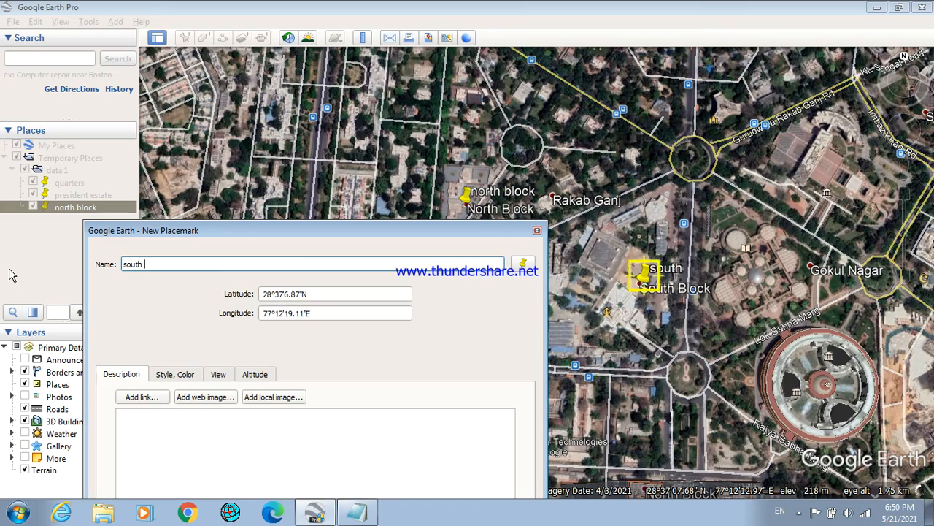
text(block)
key(Return)
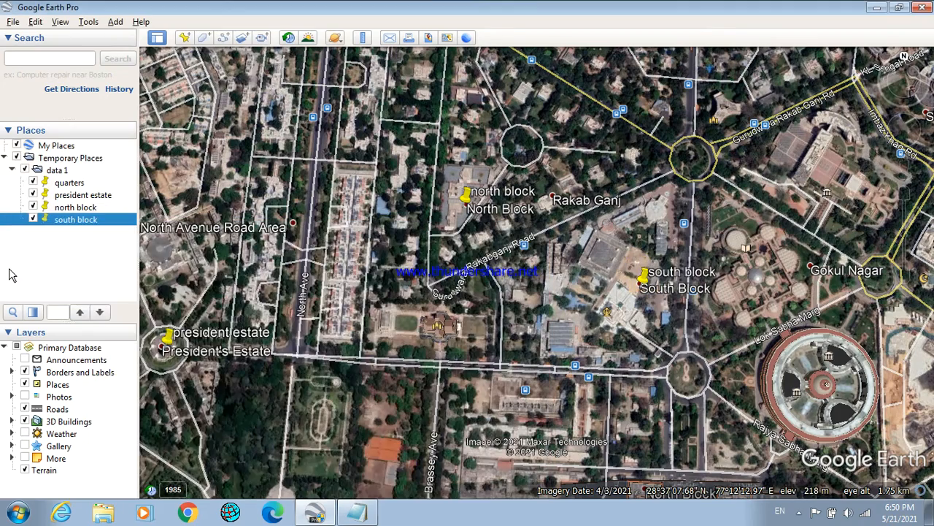
Step: Start a new placemark named "parliament" at the centre of the circular parliament building, at about 28°37'2"N, 77°12'29"E
drag(506, 257, 438, 326)
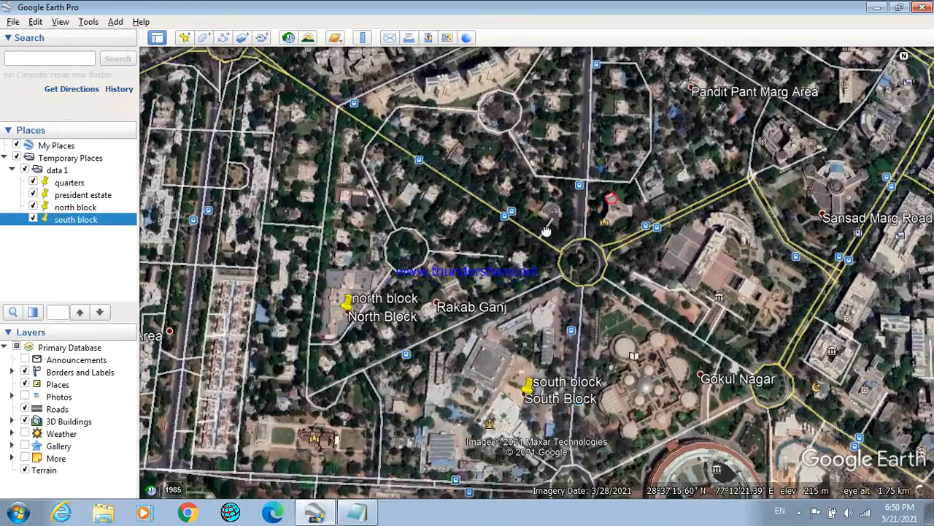
drag(546, 231, 637, 142)
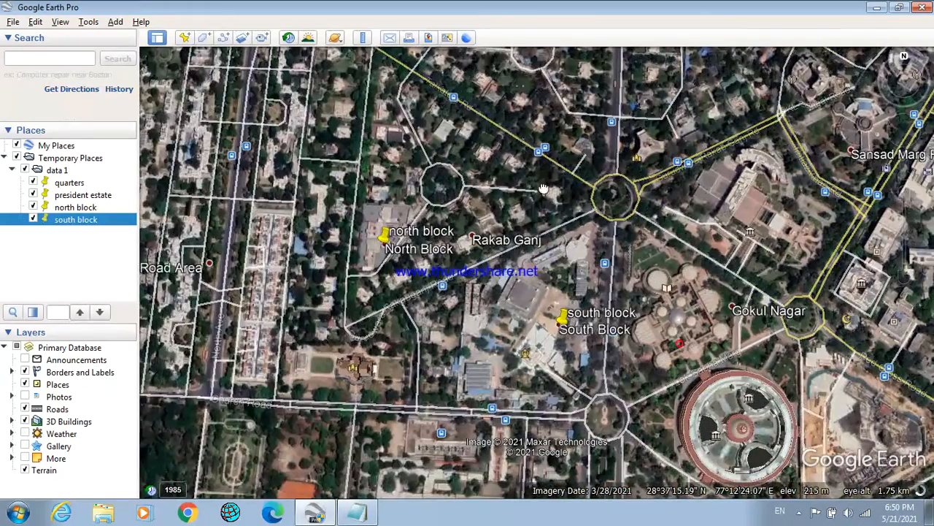
drag(678, 341, 569, 209)
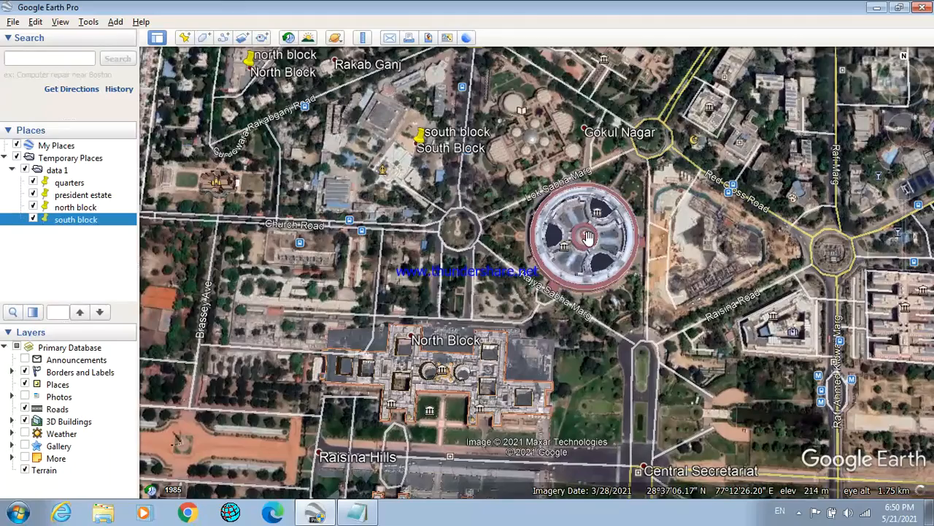
scroll(596, 271, up, 2)
scroll(596, 271, up, 3)
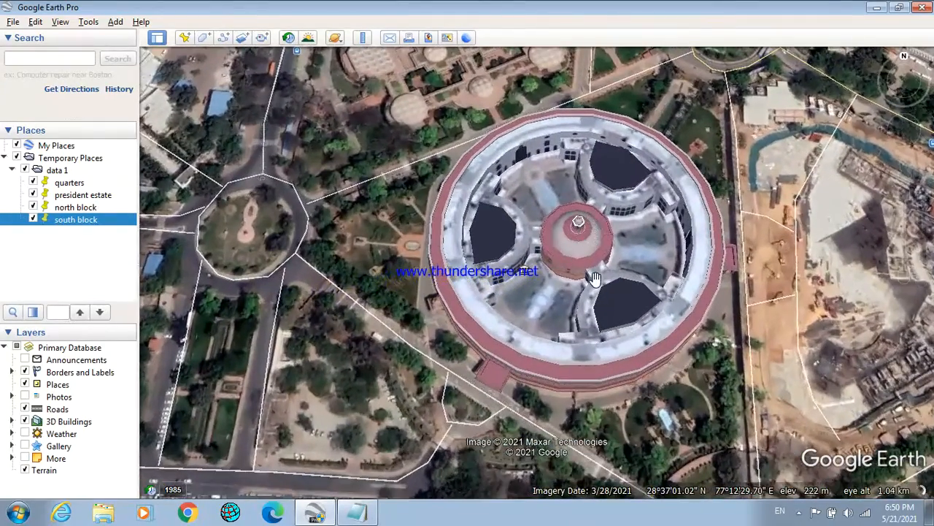
scroll(594, 278, up, 2)
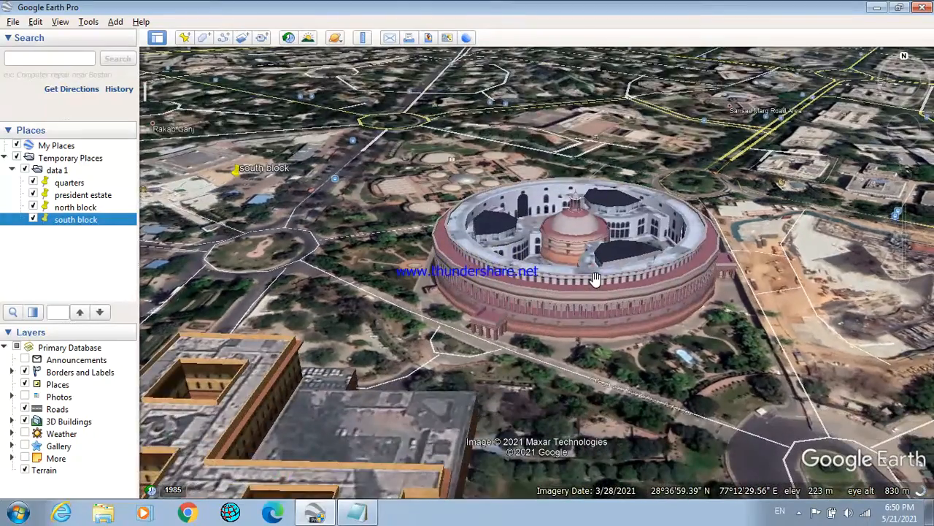
shift+scroll(595, 279, down, 3)
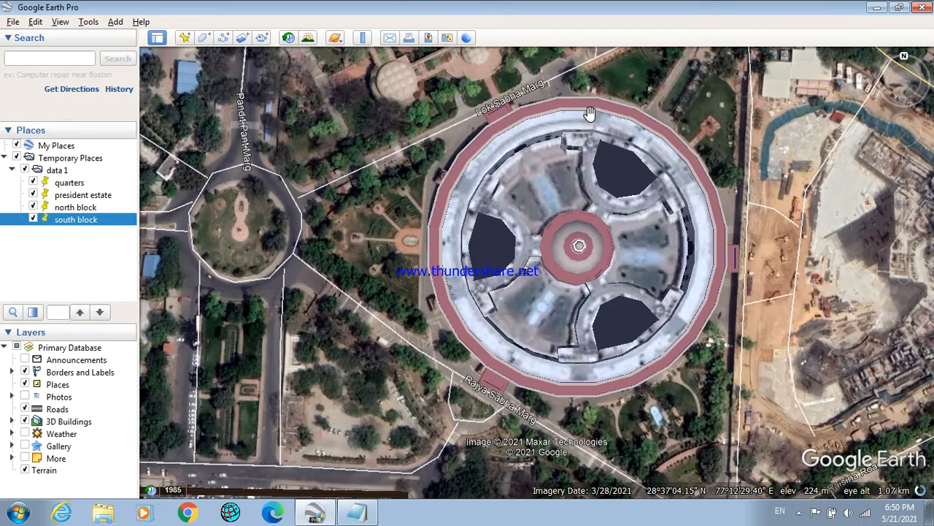
click(186, 37)
drag(579, 246, 581, 252)
drag(208, 194, 16, 193)
text(par)
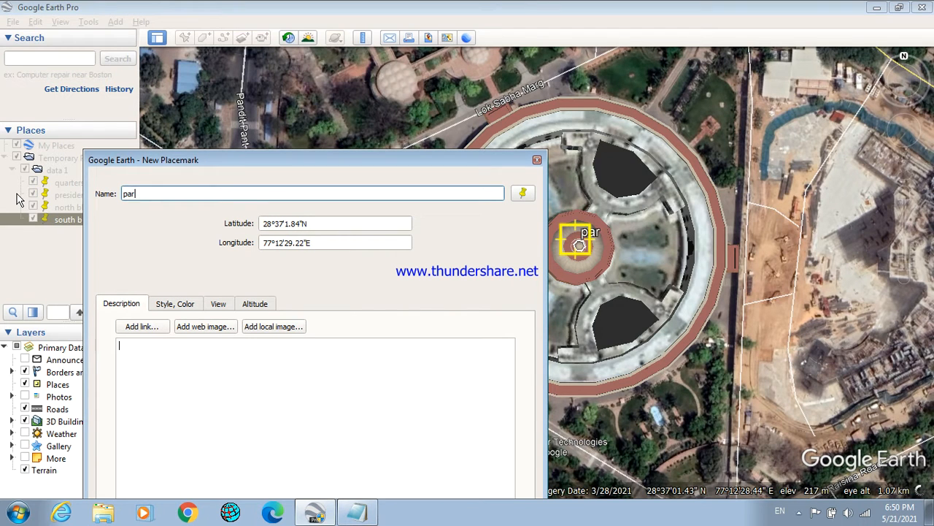
text(liament)
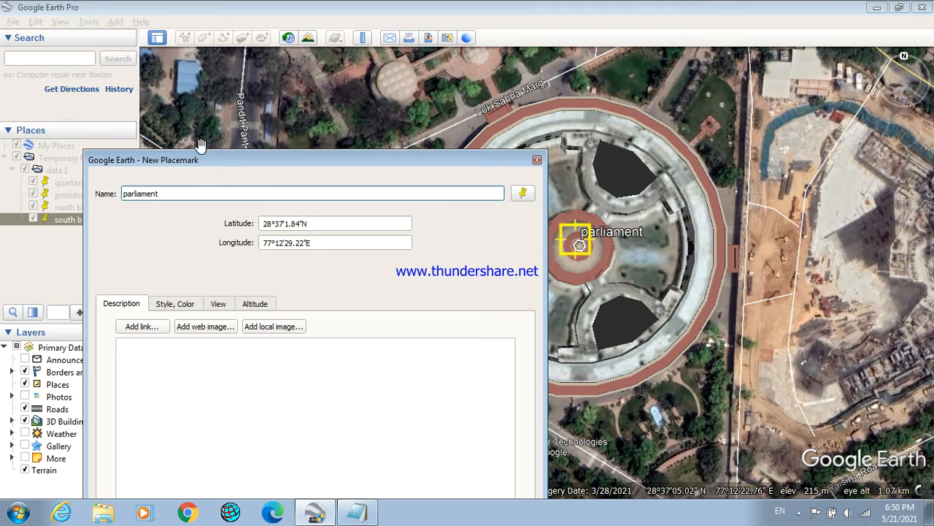
Step: Give the parliament placemark the green house-with-flag icon and finish creating it
drag(191, 160, 205, 83)
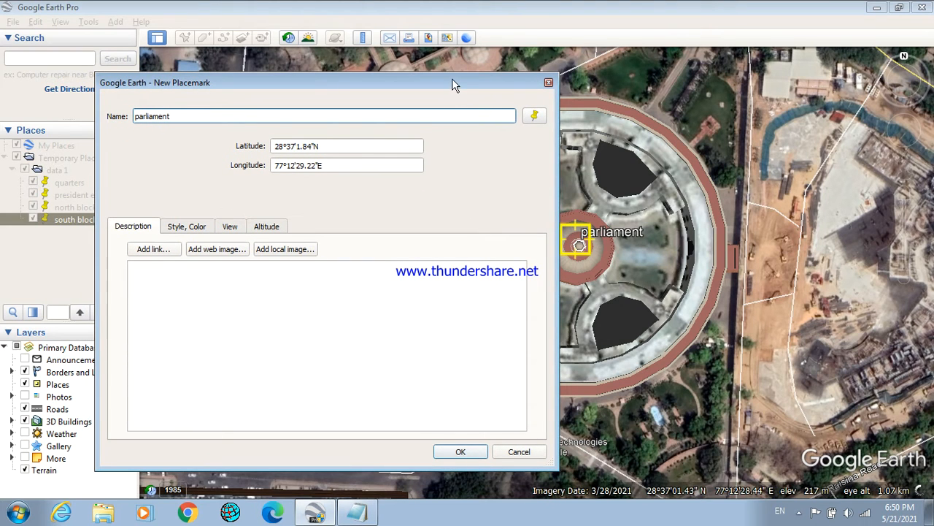
drag(452, 80, 414, 72)
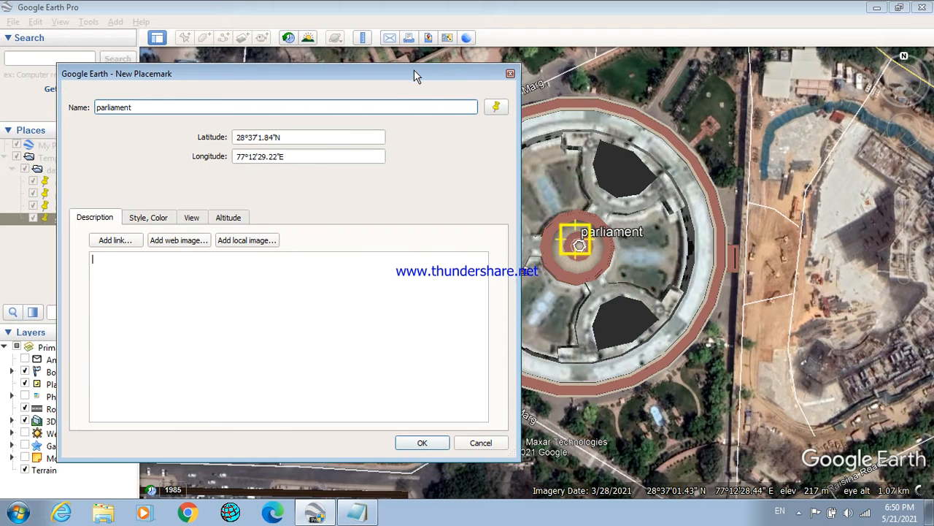
click(154, 219)
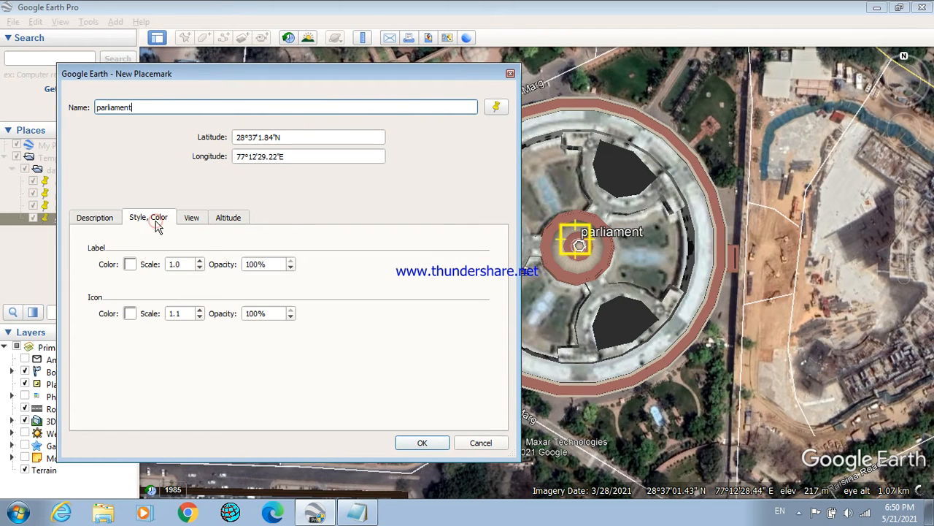
click(495, 109)
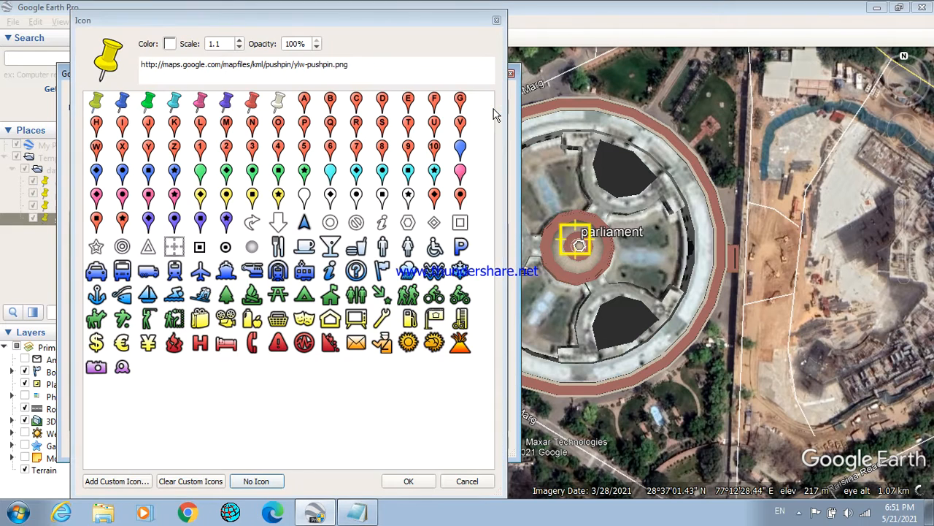
click(497, 22)
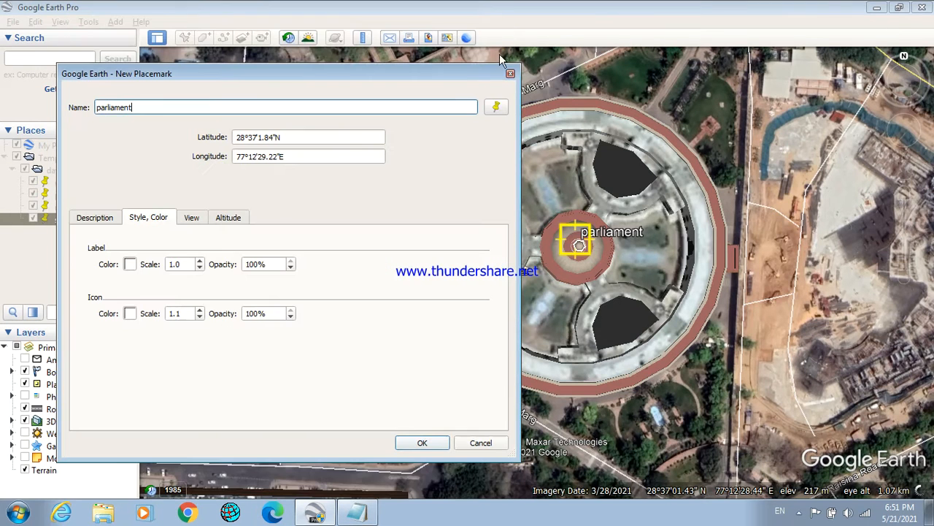
click(496, 108)
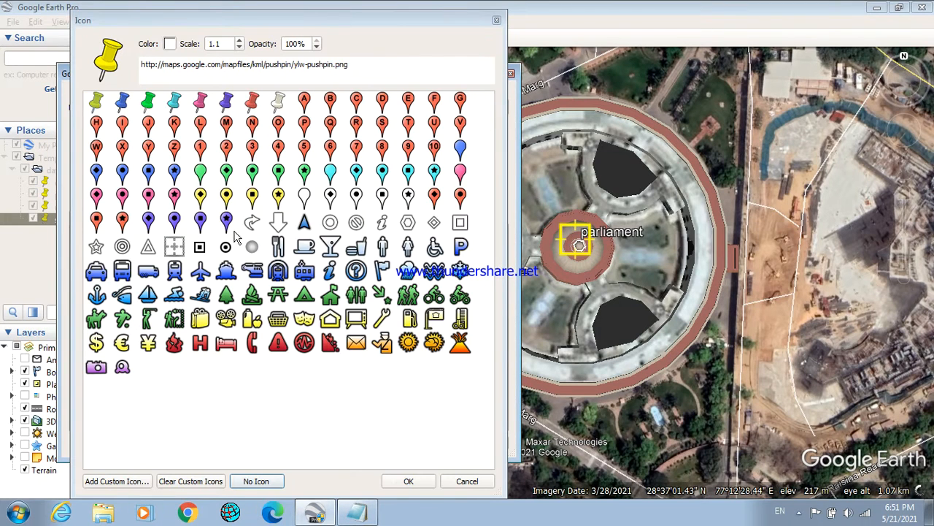
click(329, 301)
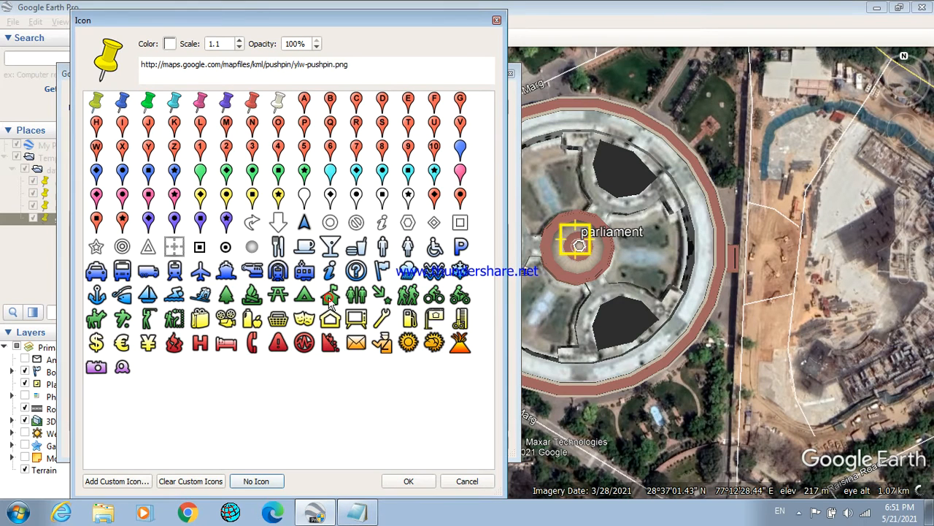
click(406, 481)
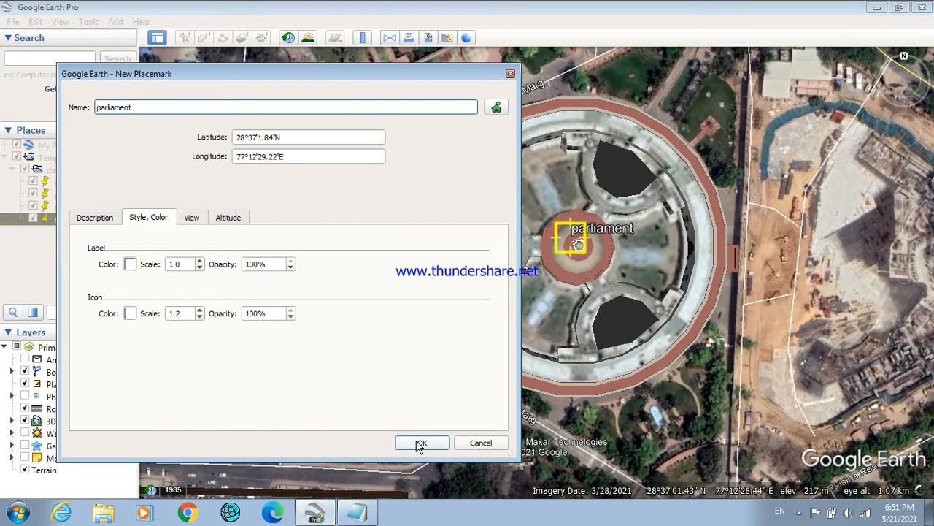
click(421, 443)
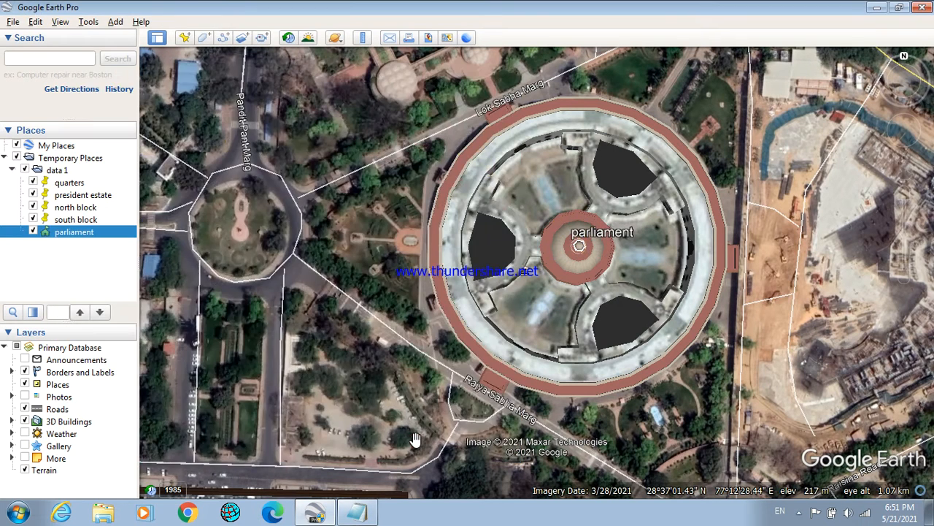
Step: Edit the parliament placemark and set its icon scale to 3
right_click(584, 245)
click(632, 451)
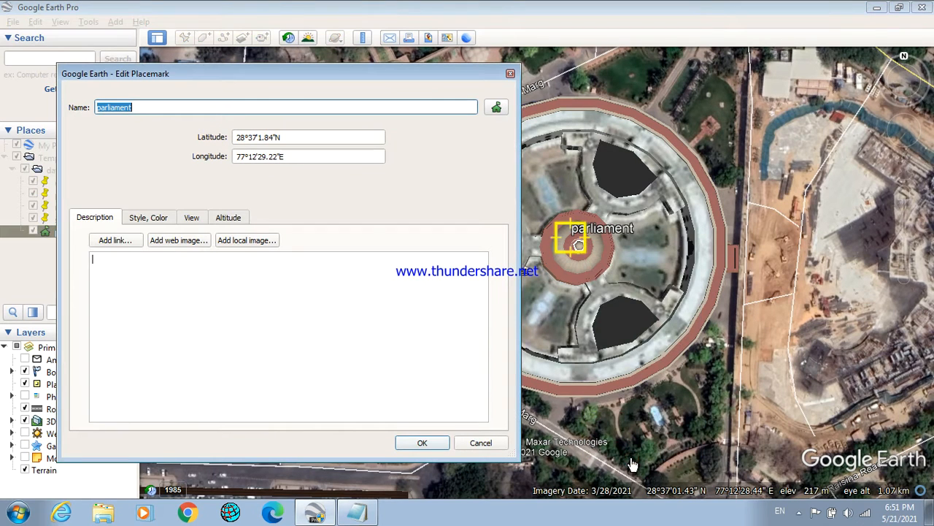
click(139, 216)
double_click(174, 264)
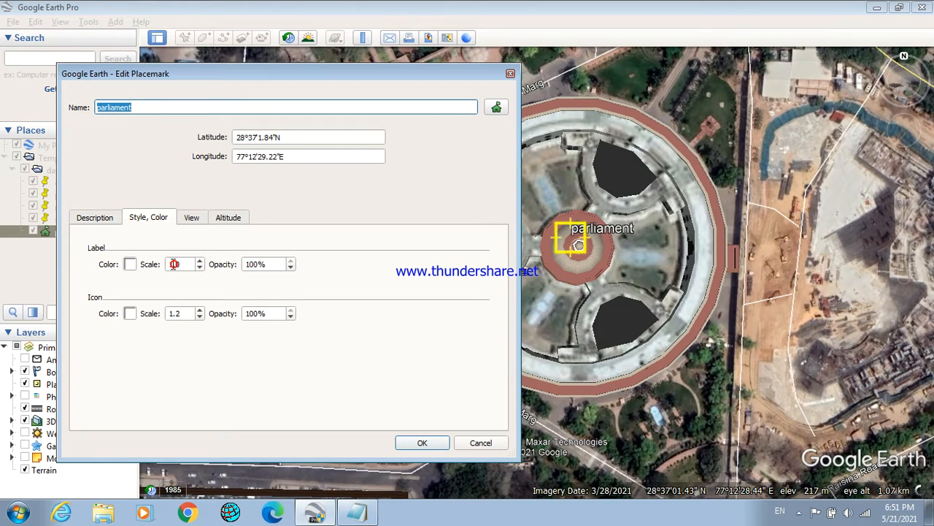
double_click(189, 314)
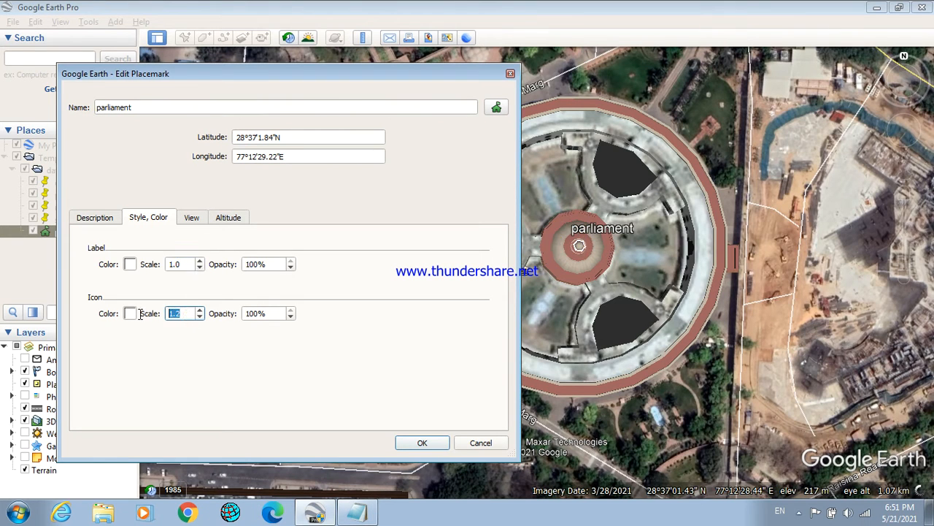
text(23)
key(BackSpace)
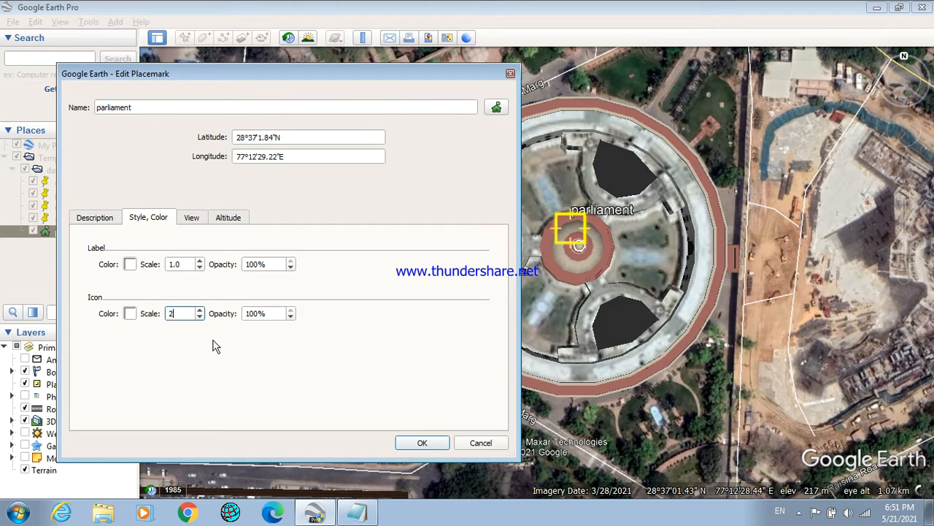
key(BackSpace)
text(3)
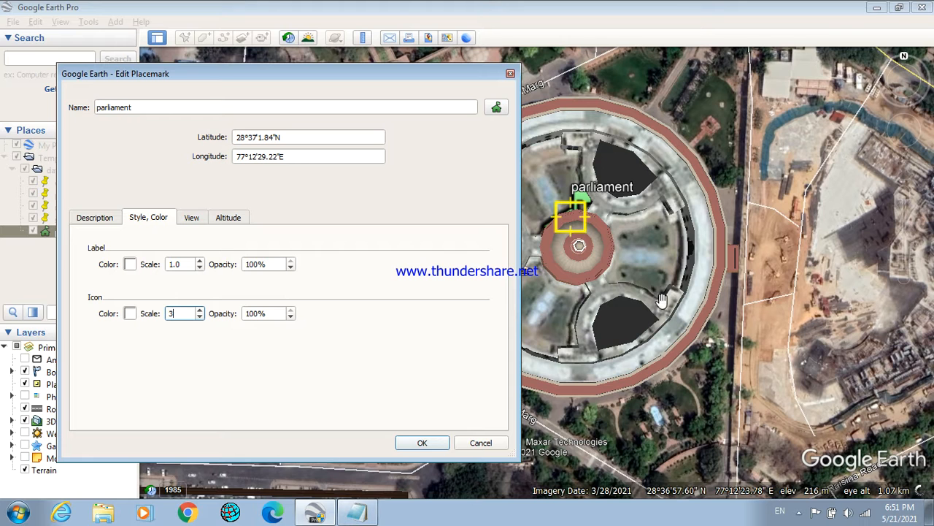
click(421, 443)
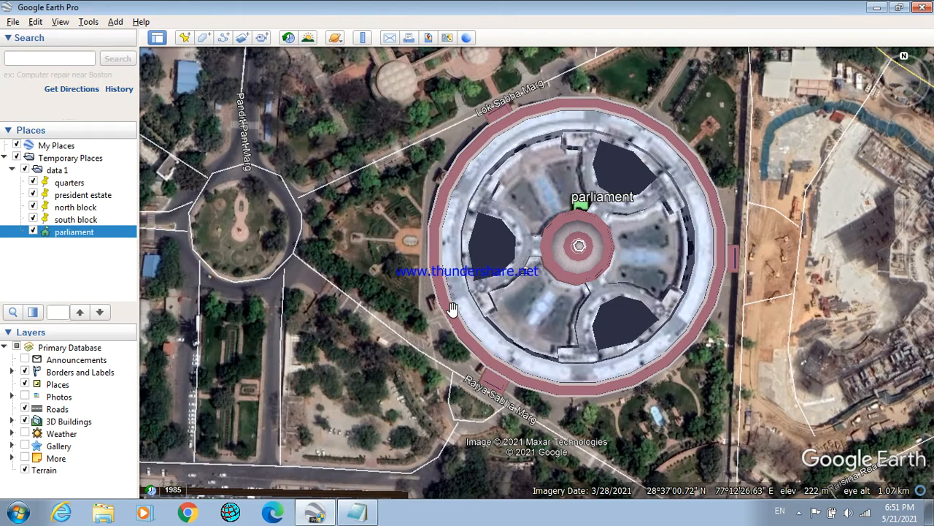
Step: Fly to the south block placemark and select the "data 1" folder
click(84, 223)
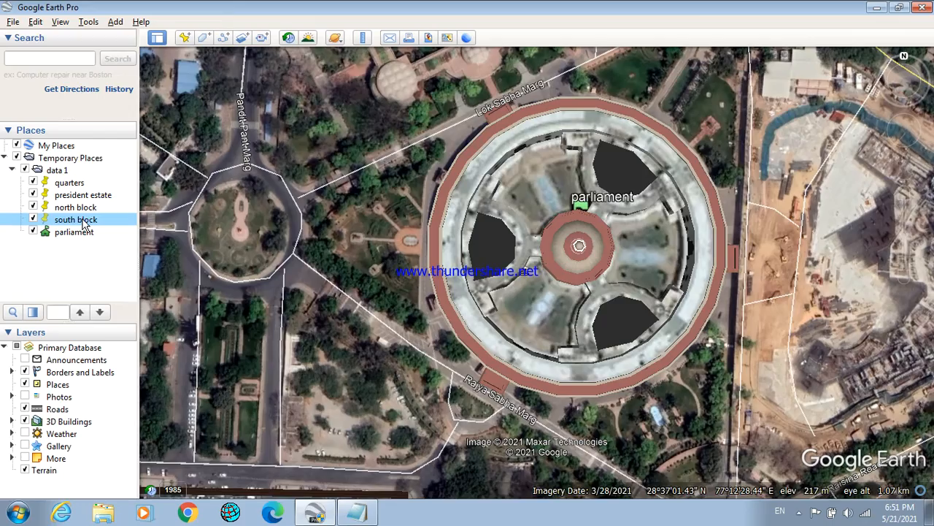
double_click(84, 221)
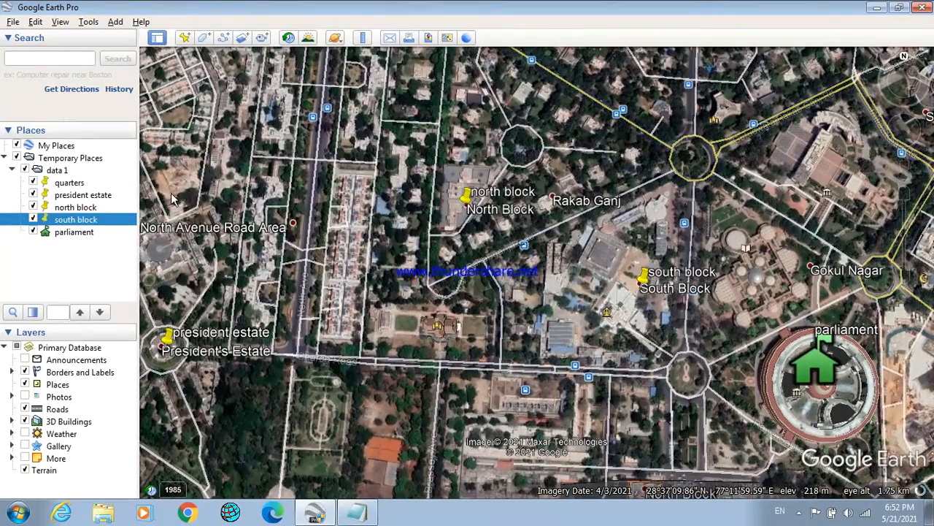
click(58, 184)
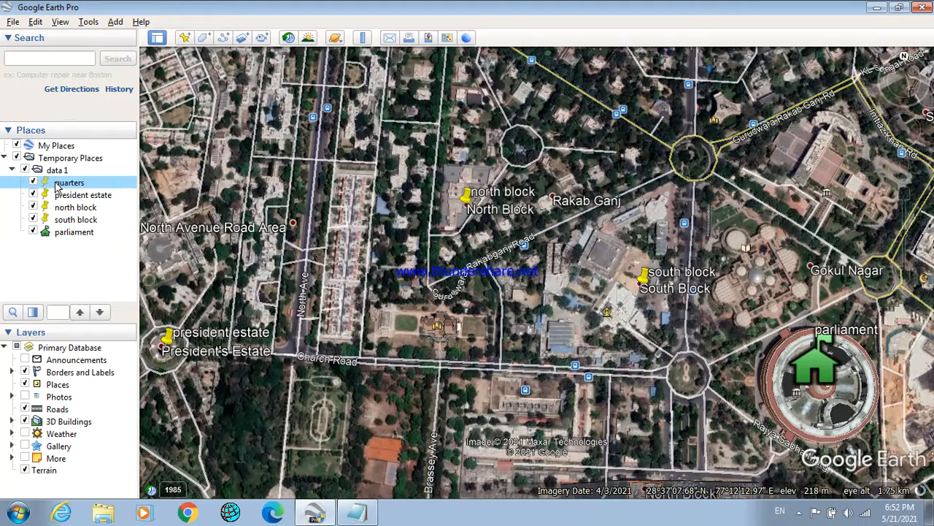
click(53, 172)
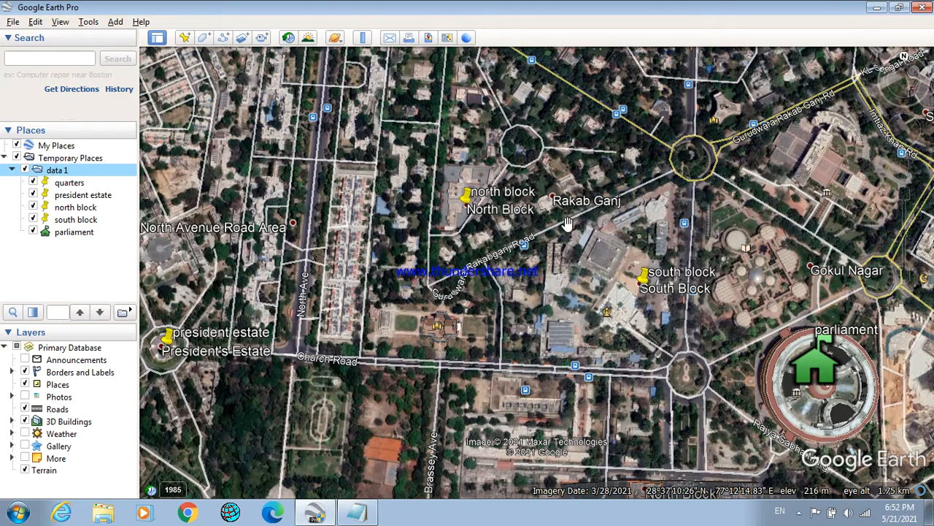
right_click(65, 172)
click(50, 171)
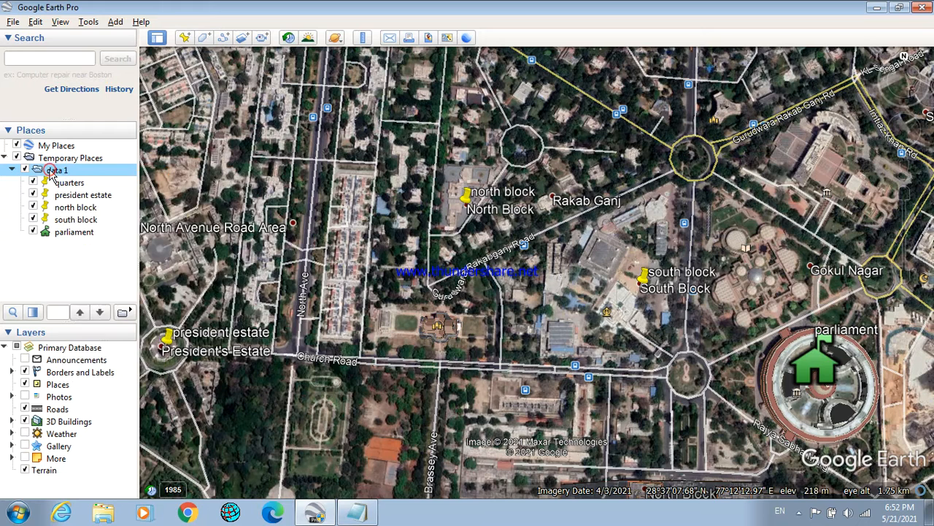
Step: Add a subfolder named "placemarks" inside the "data 1" folder
right_click(52, 175)
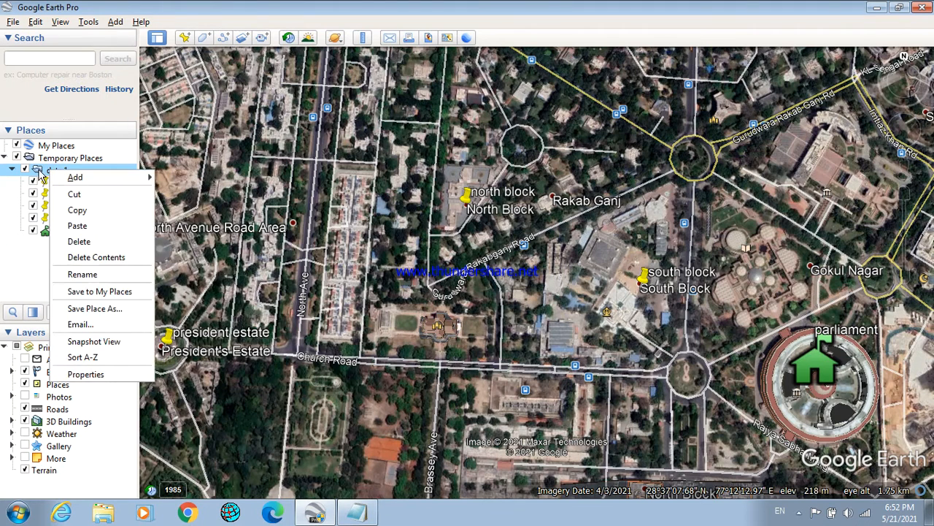
click(38, 171)
right_click(39, 171)
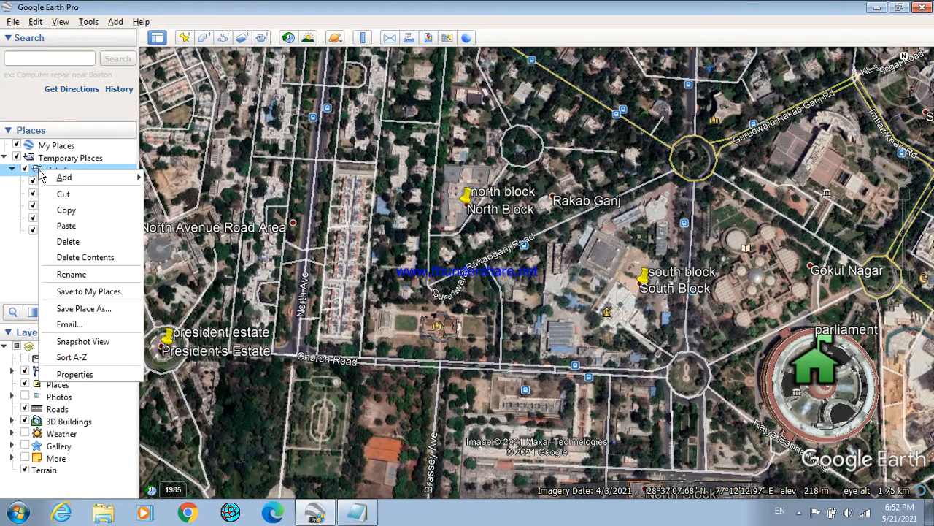
mouse_move(71, 177)
click(173, 178)
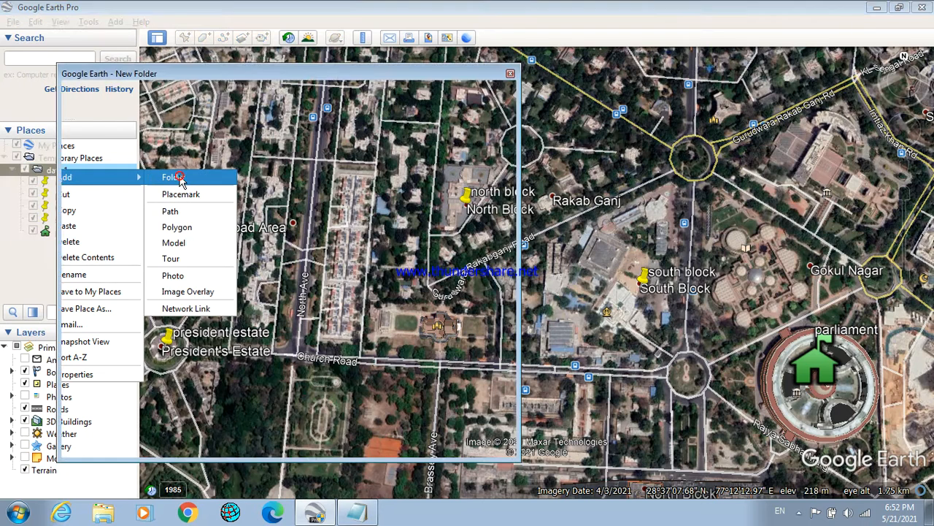
text(placemarks)
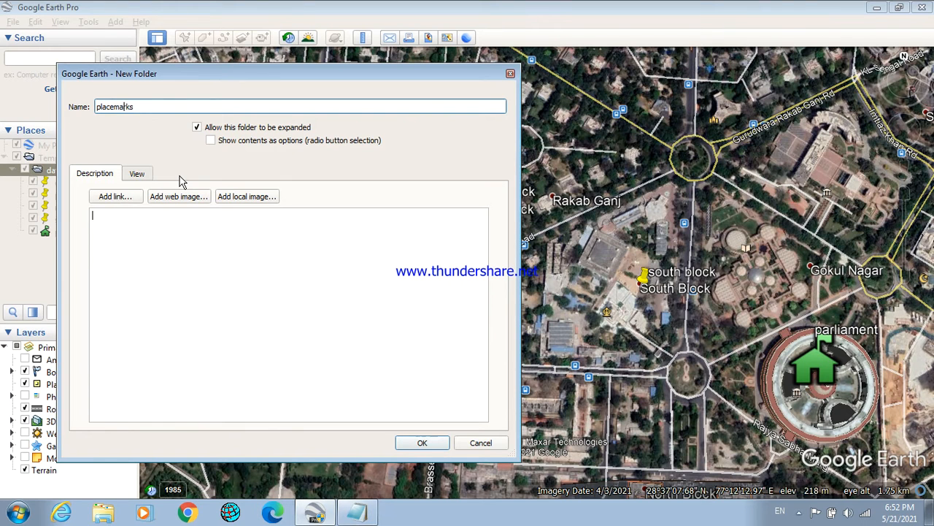
key(Return)
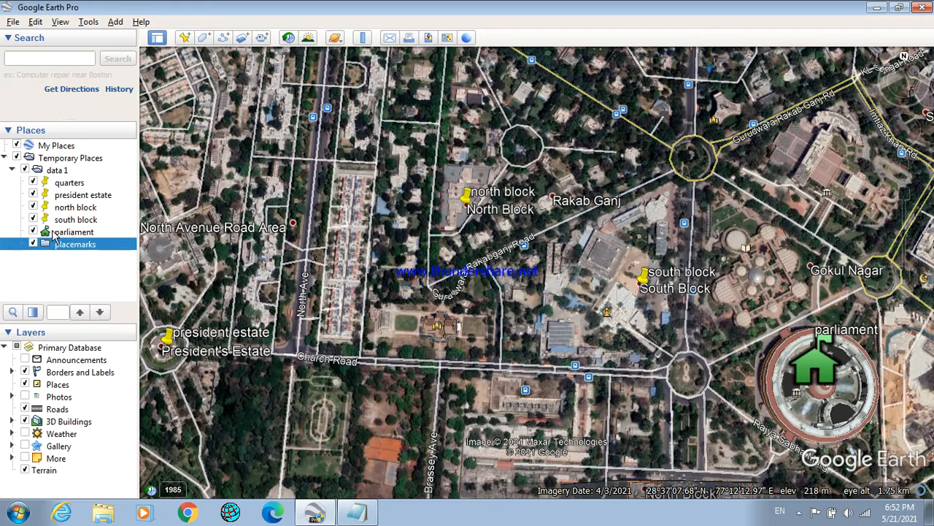
Step: Move all five placemarks into the placemarks folder, and collapse it while switching its visibility off and on
drag(53, 233, 66, 210)
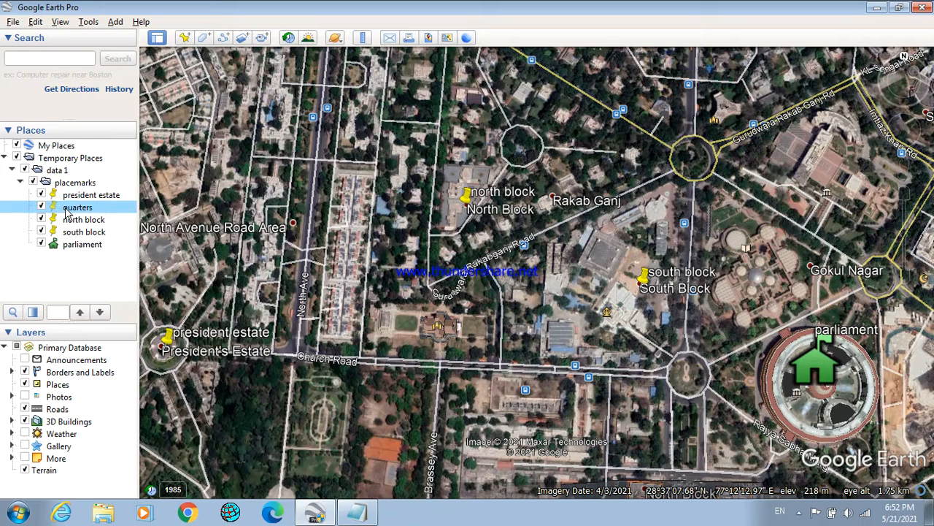
click(36, 184)
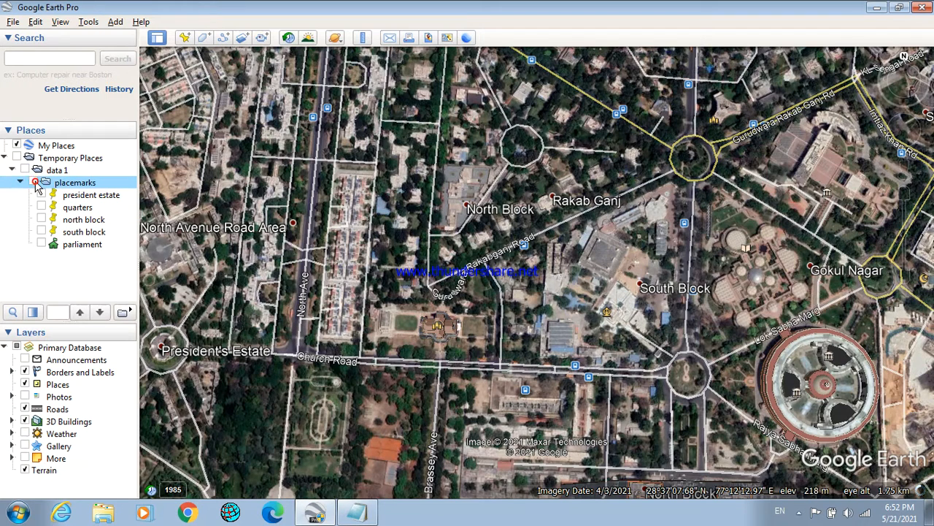
click(19, 183)
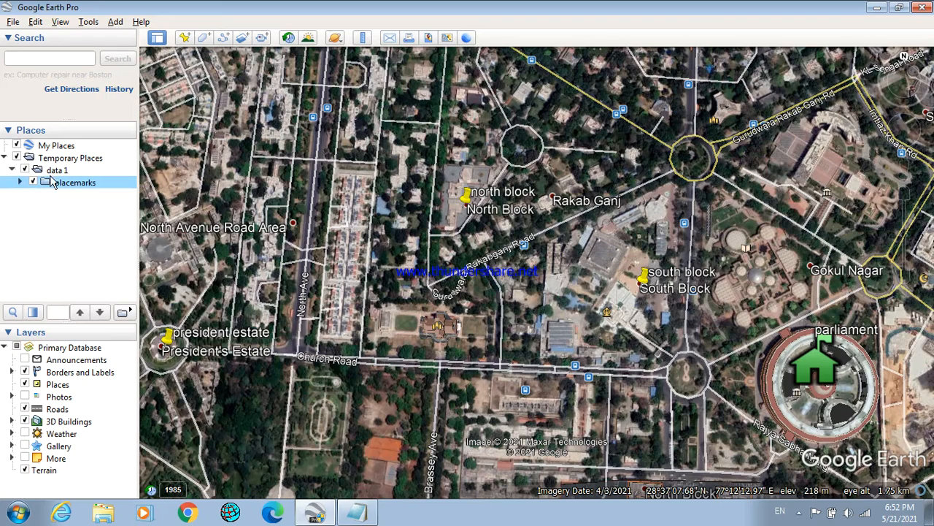
click(33, 181)
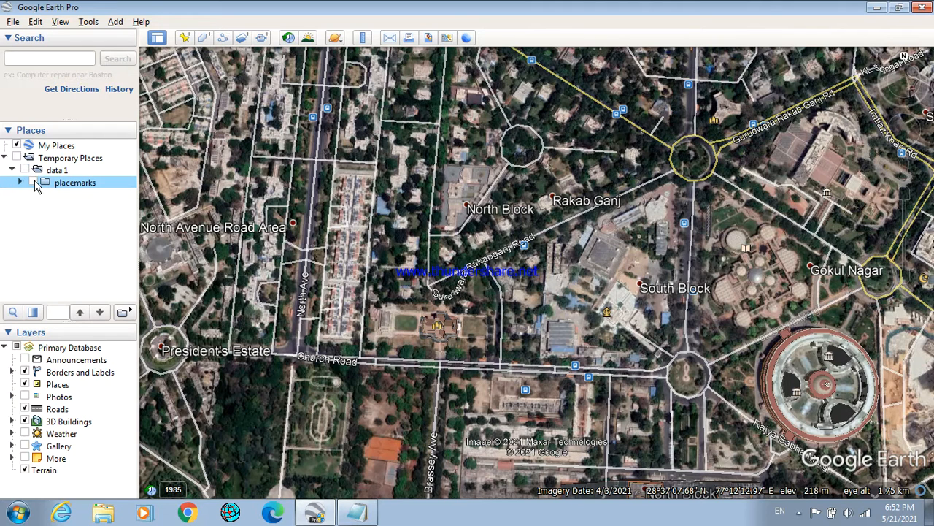
click(33, 182)
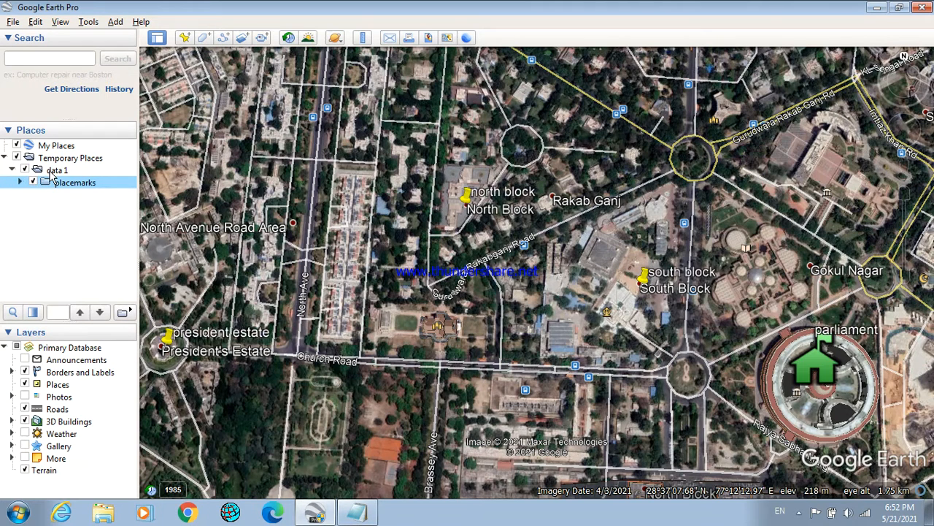
Step: Add a second subfolder named "polygons" inside the "data 1" folder
click(50, 171)
right_click(51, 176)
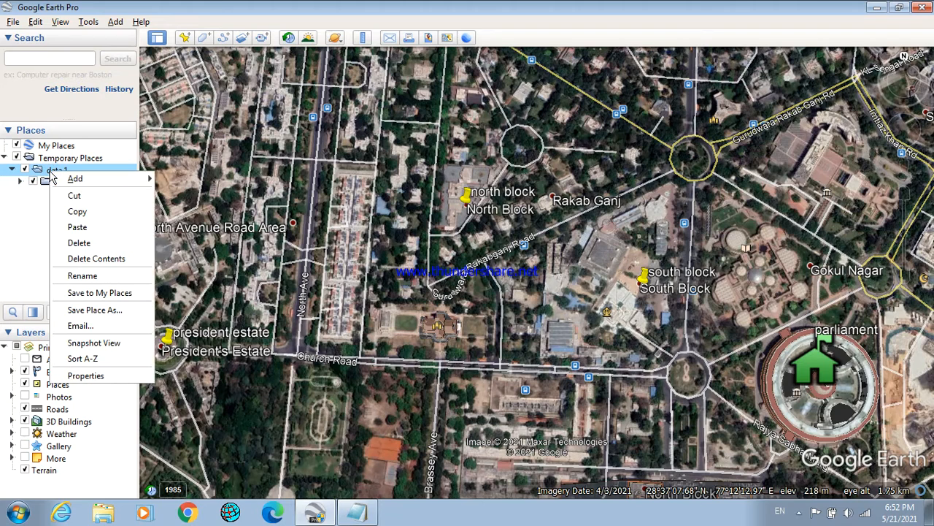
mouse_move(95, 178)
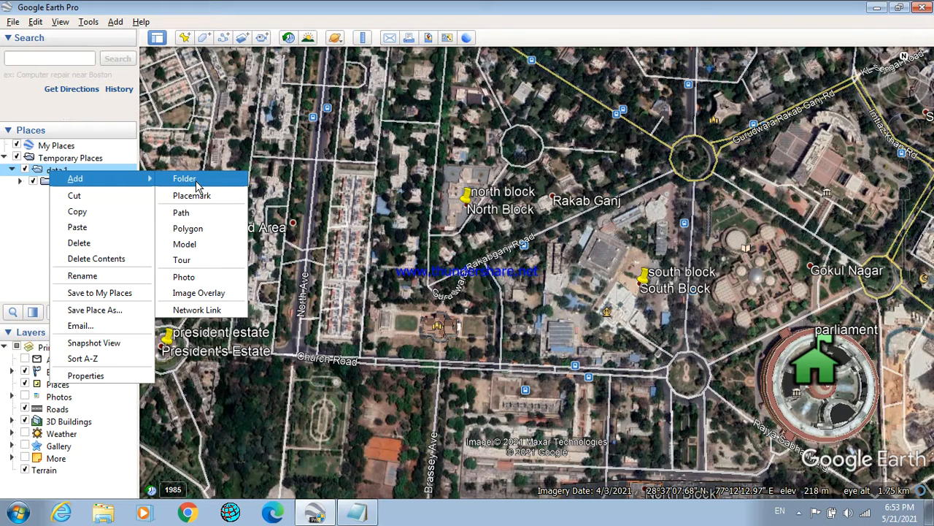
click(48, 171)
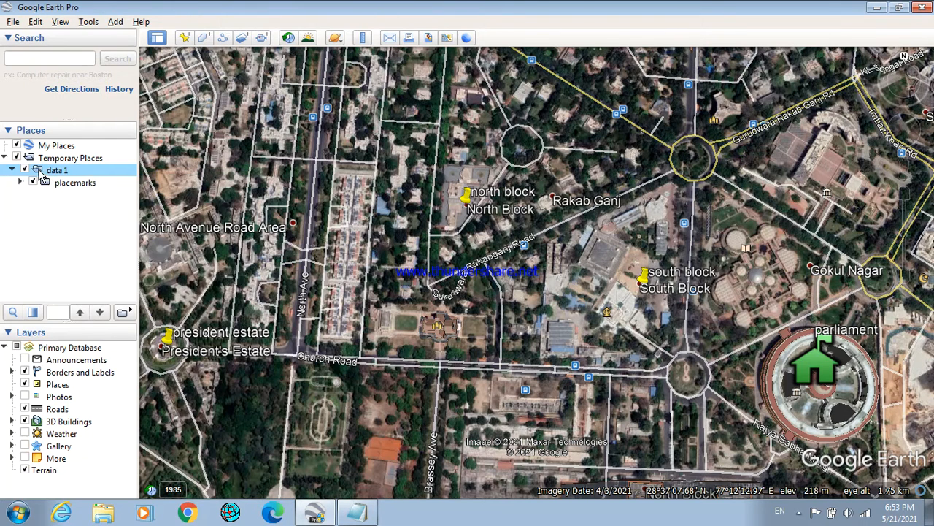
right_click(41, 176)
mouse_move(124, 178)
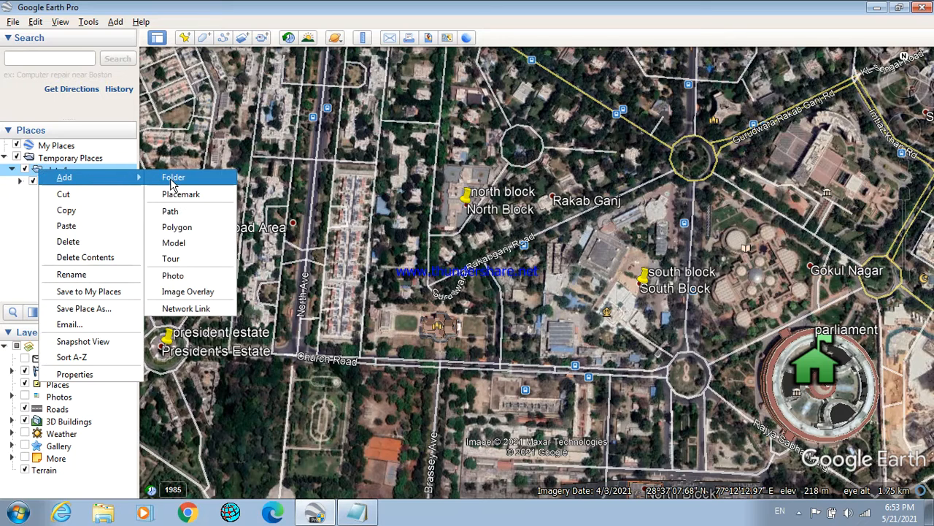
click(173, 178)
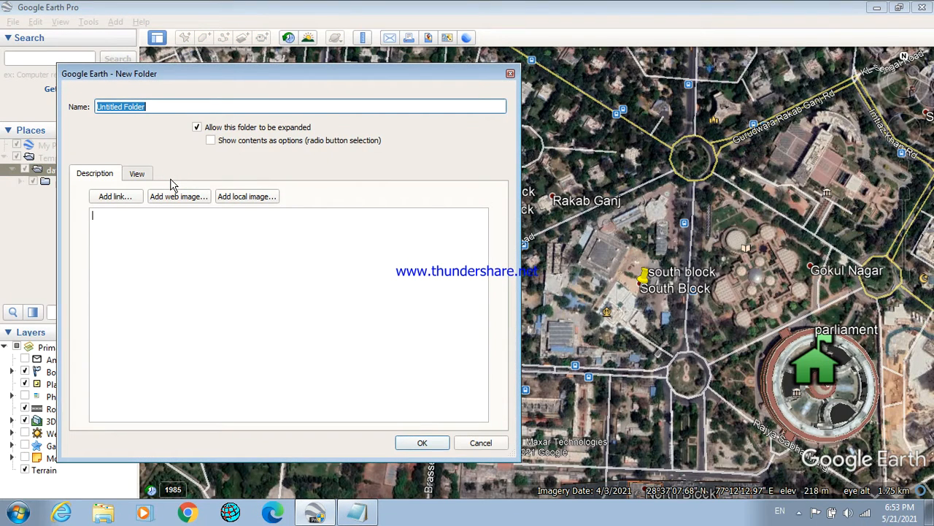
text(polygons)
key(Return)
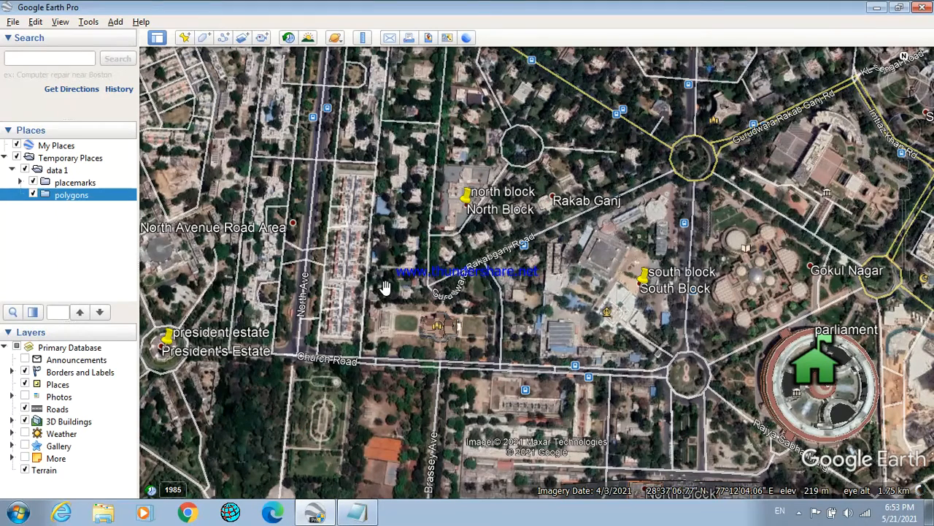
click(322, 514)
click(321, 514)
click(73, 183)
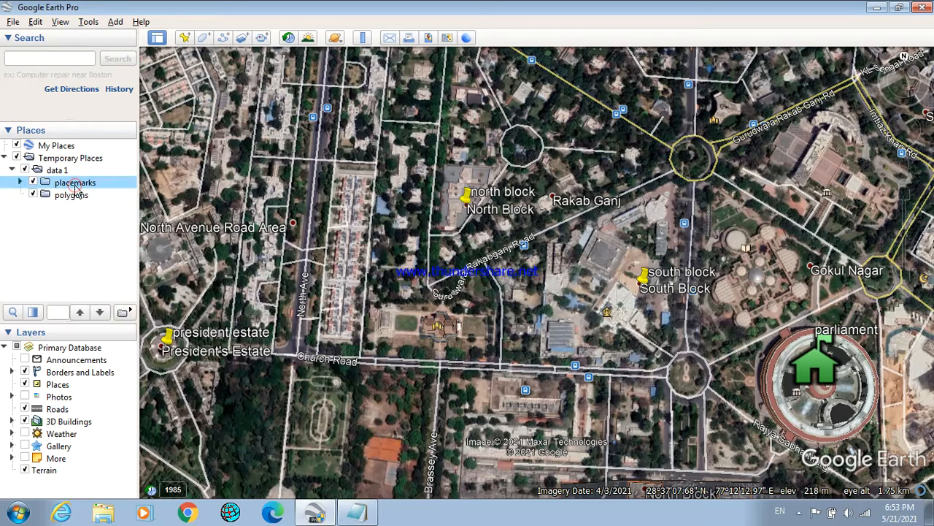
Step: Start a new polygon in the polygons folder and outline the rectangular park just south of Church Road with four corners
click(58, 195)
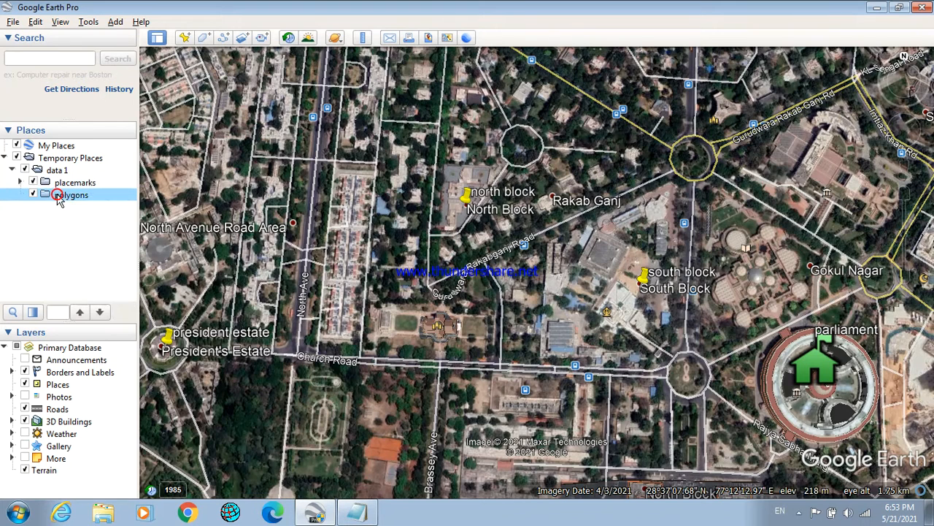
click(206, 40)
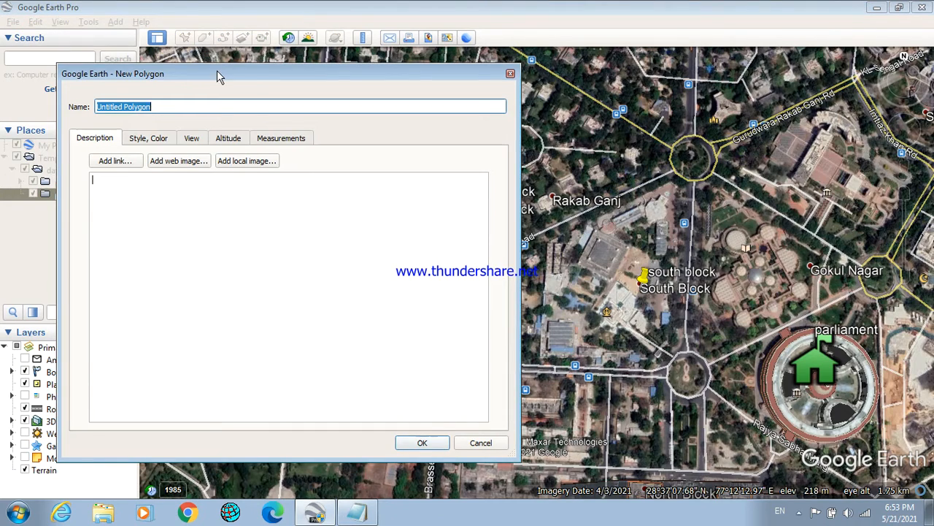
drag(217, 75, 800, 85)
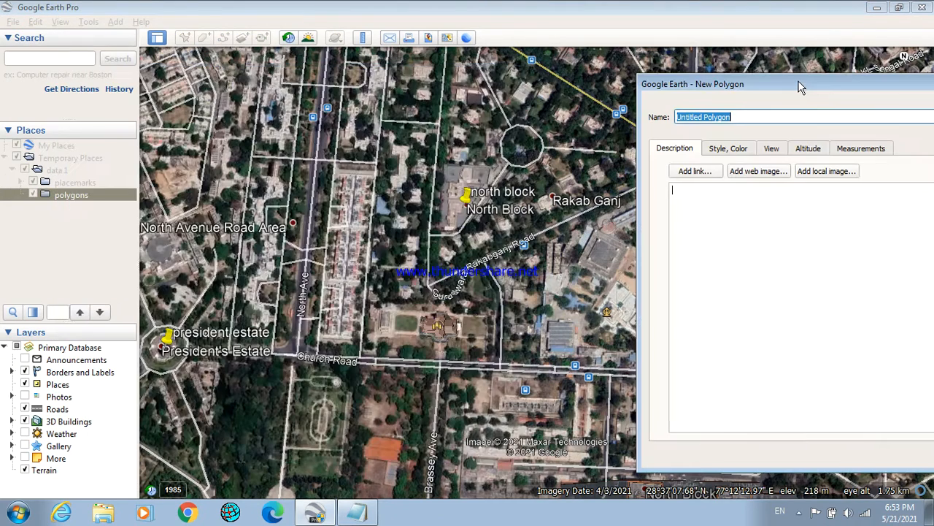
click(292, 380)
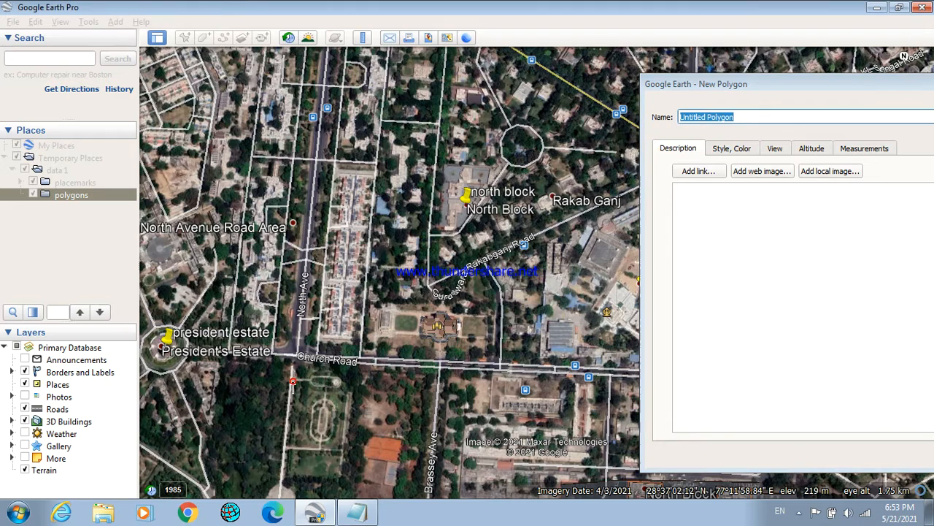
click(287, 445)
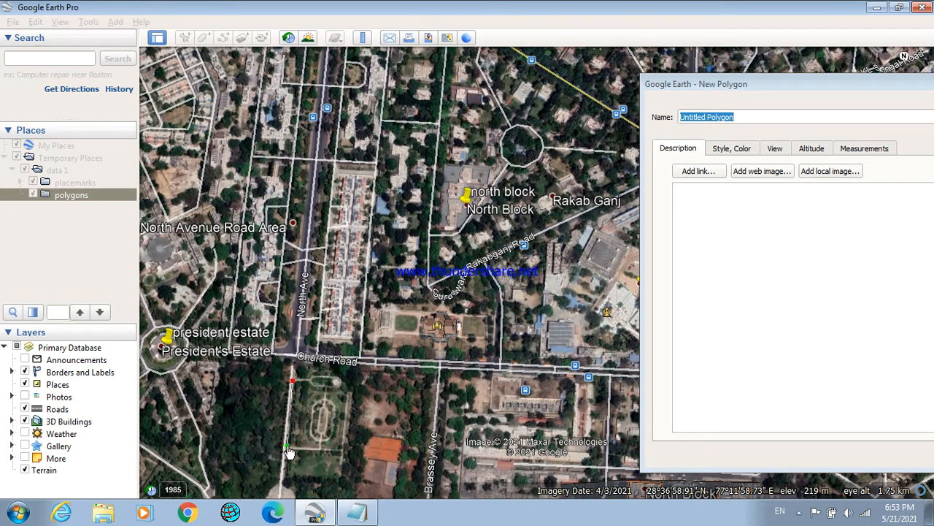
click(340, 449)
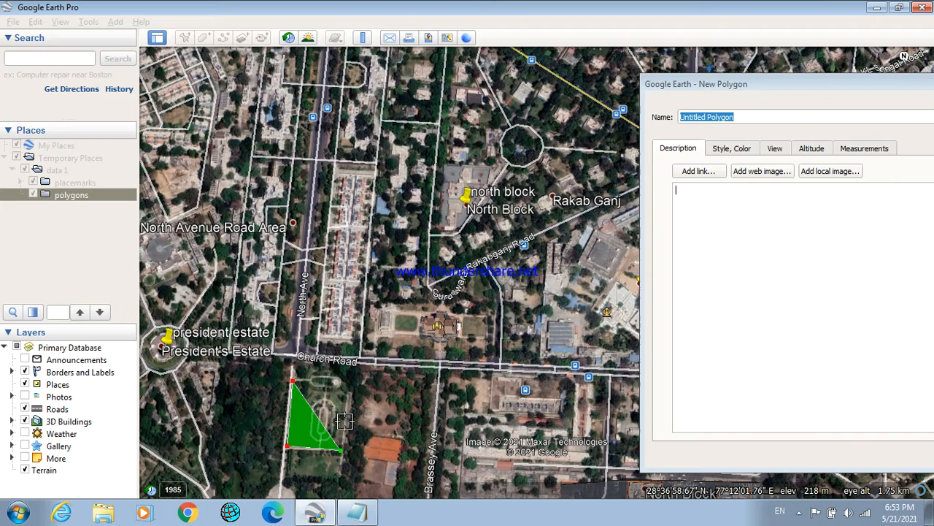
click(344, 381)
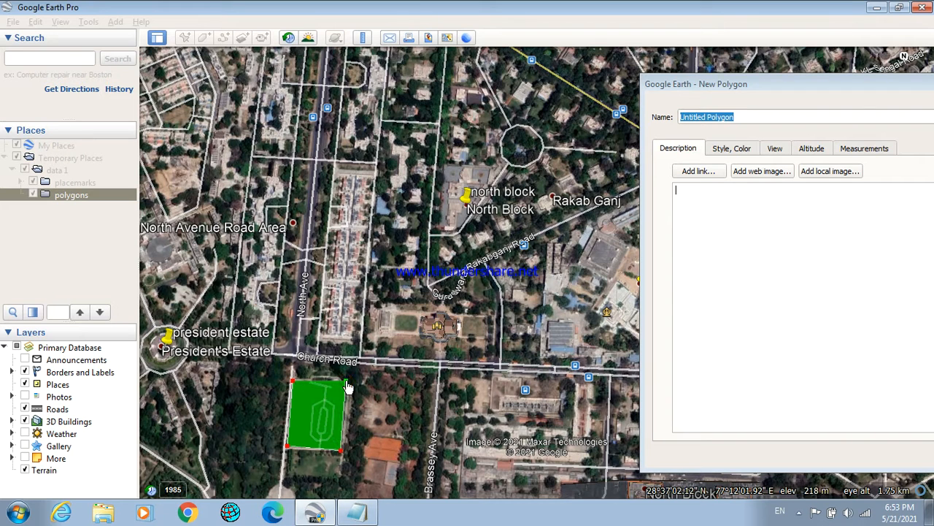
Step: Name the new polygon "park" and finish creating it
click(782, 79)
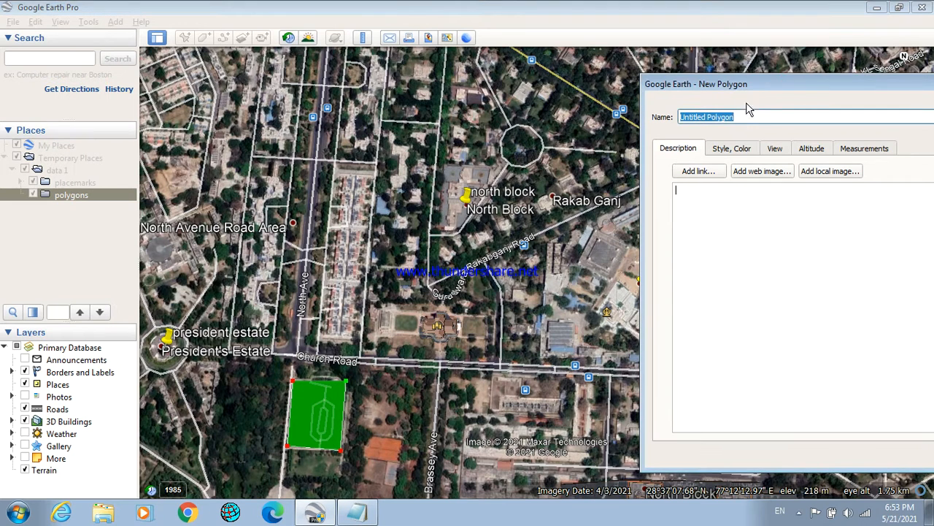
text(park)
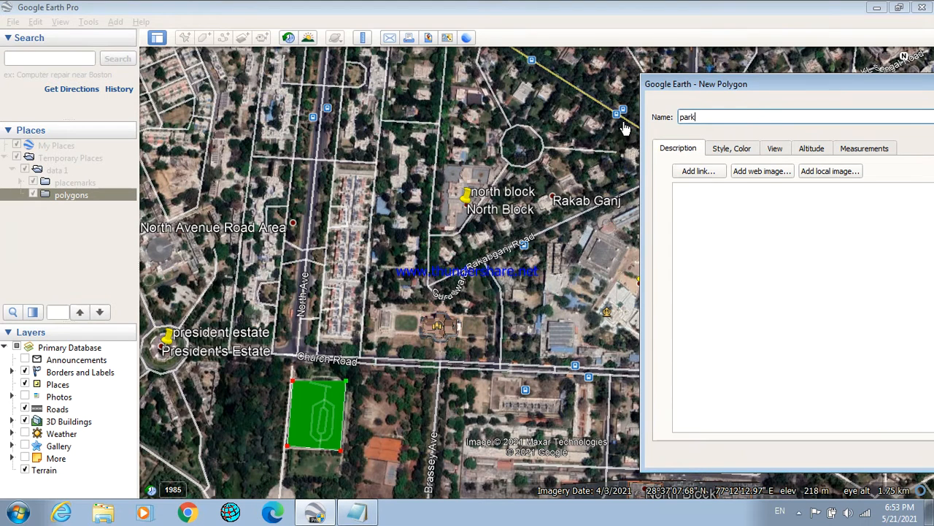
key(Return)
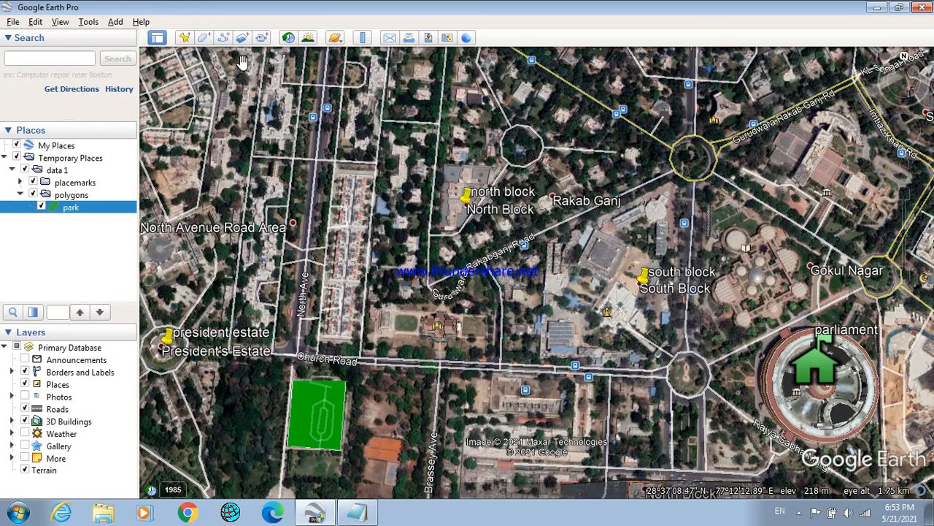
Step: Start another polygon and outline the square building northwest of the south block placemark with four corners
click(202, 38)
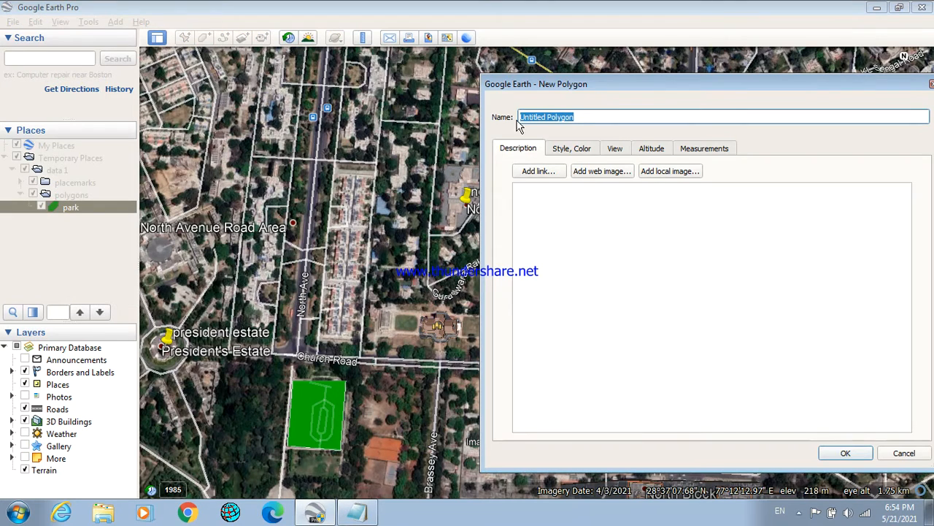
drag(516, 87, 735, 106)
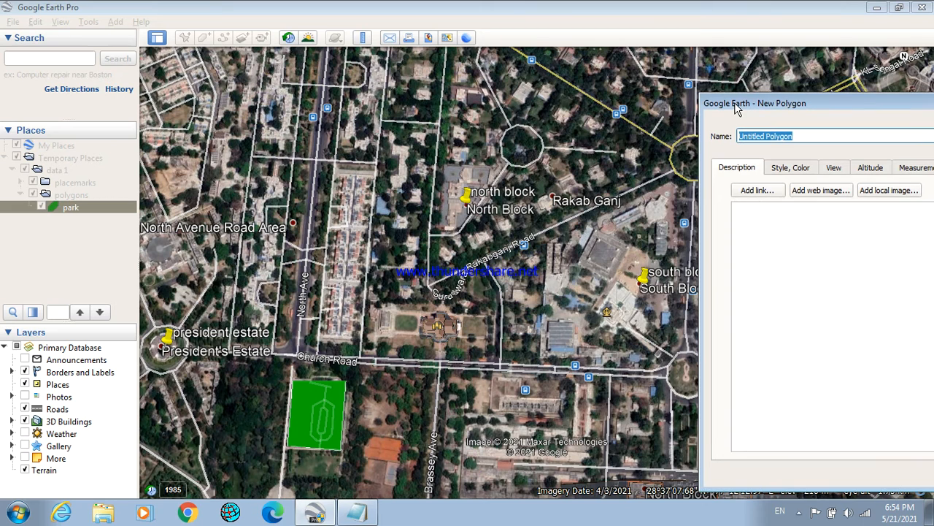
click(599, 238)
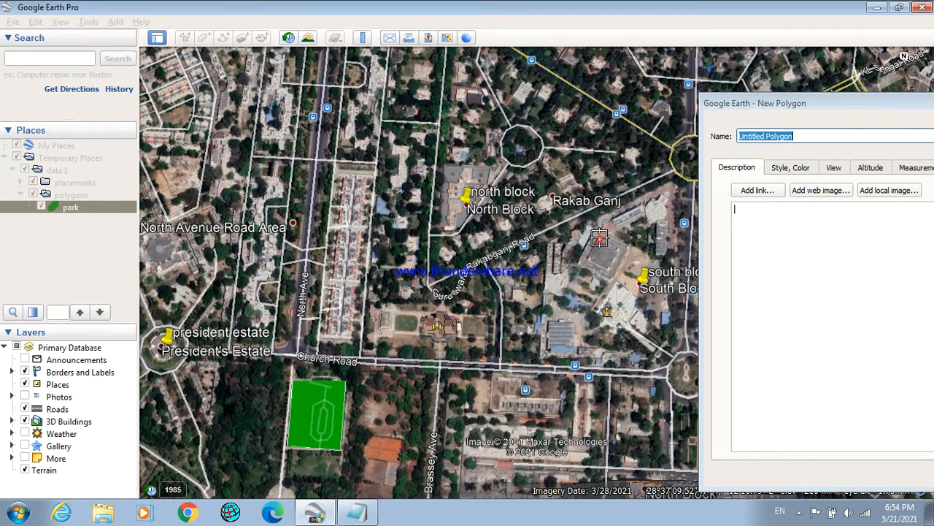
click(585, 254)
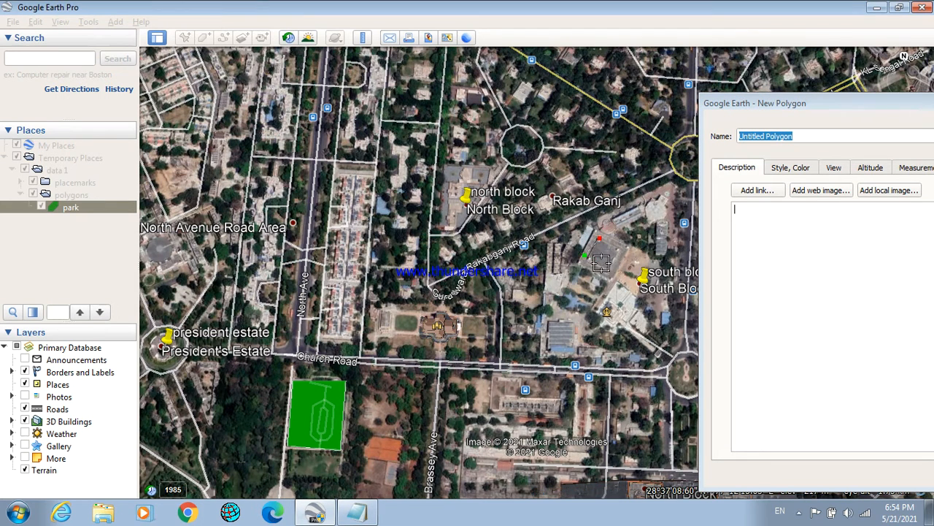
click(607, 265)
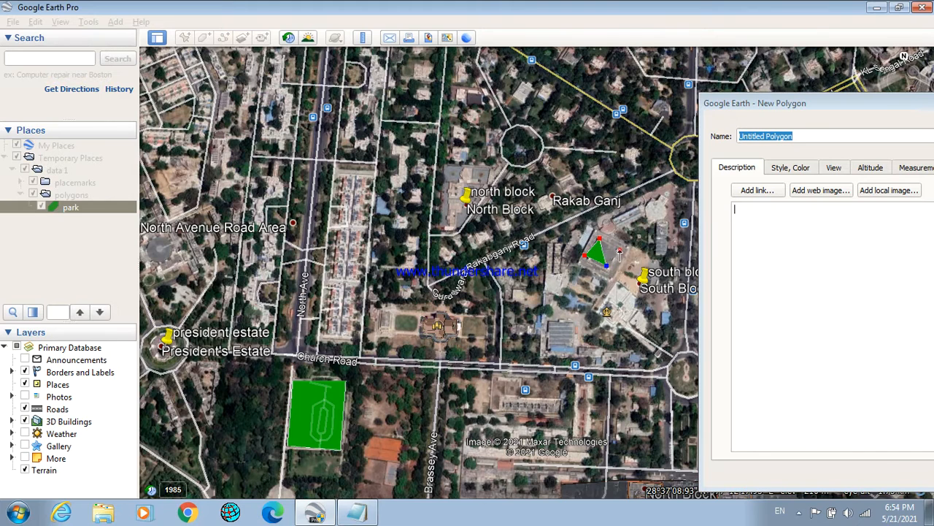
click(619, 249)
Step: Change the new polygon's area color to yellow (#ffff00)
click(778, 171)
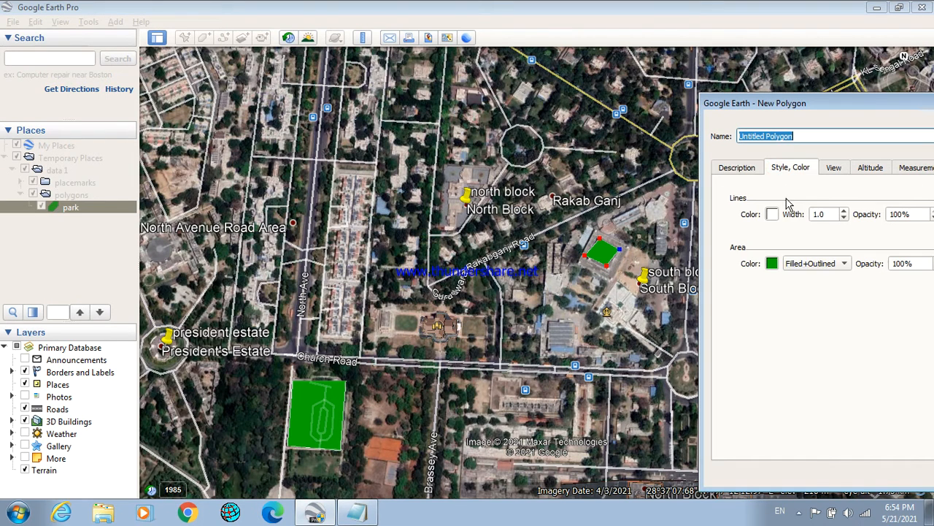
click(771, 265)
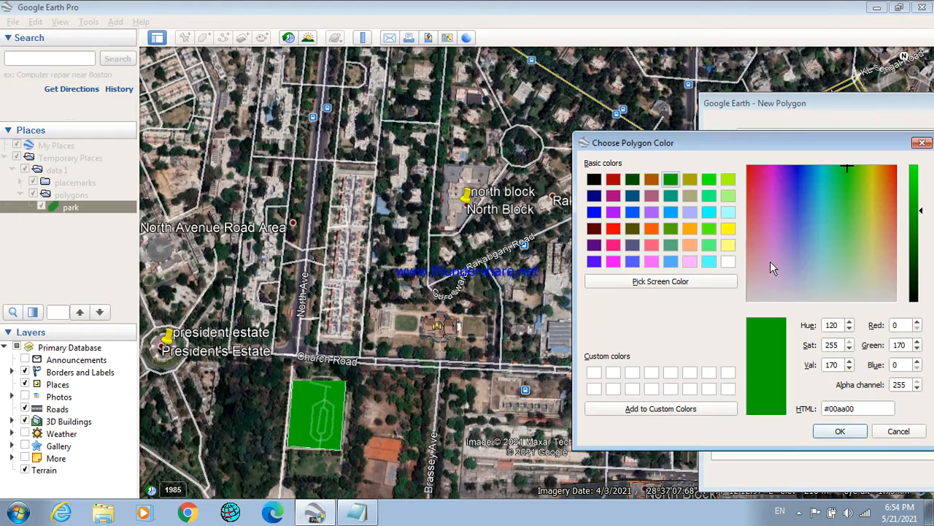
click(729, 229)
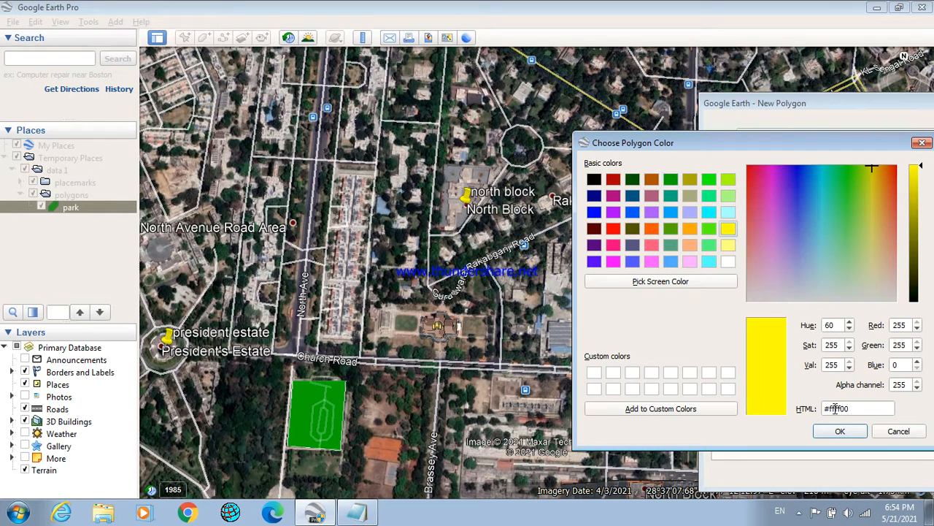
click(839, 432)
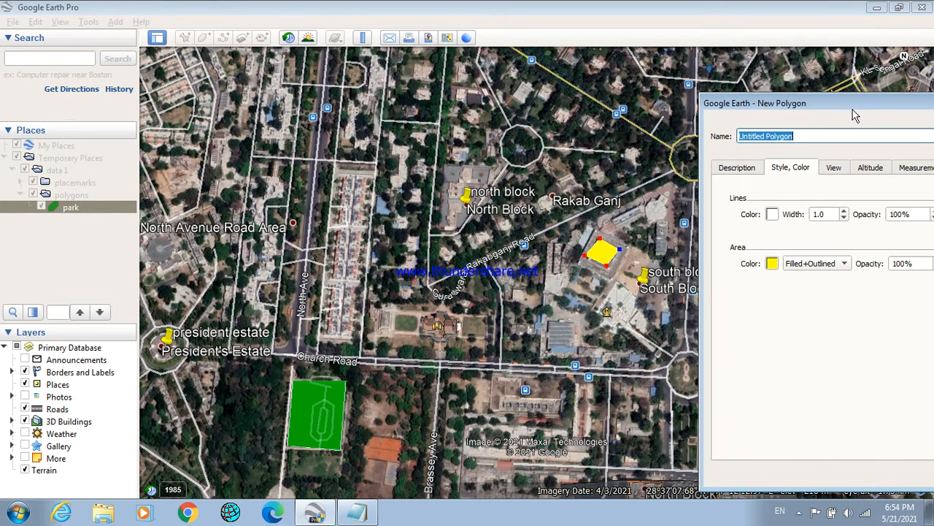
Step: Name the yellow polygon "helipad" and finish creating it
drag(849, 103, 796, 96)
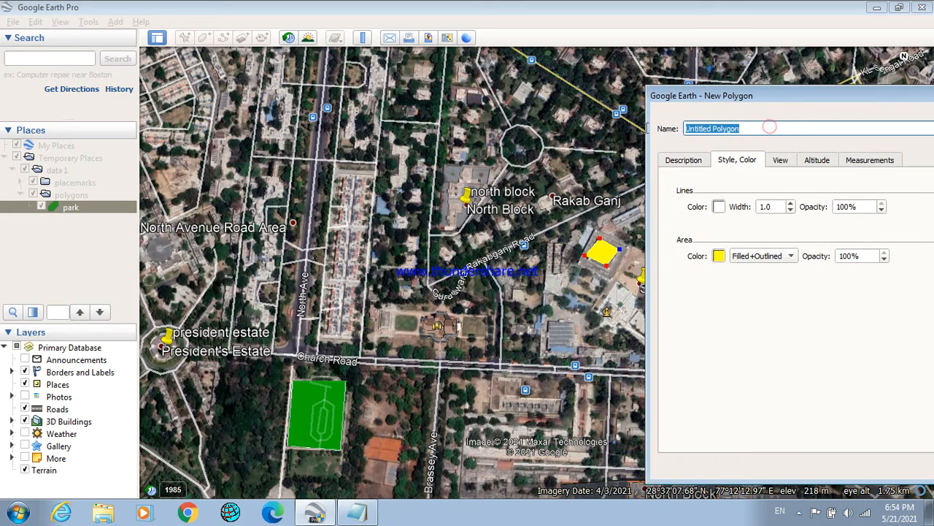
text(helipad)
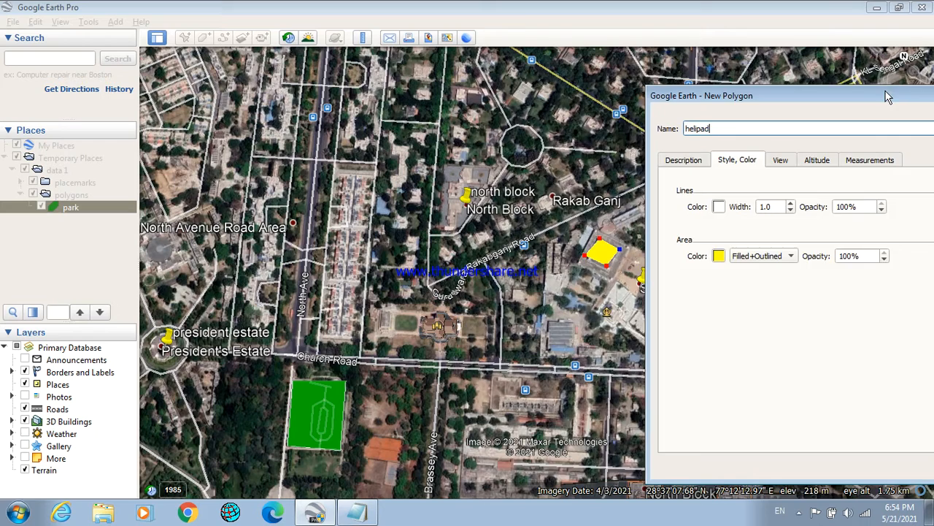
drag(888, 98, 715, 87)
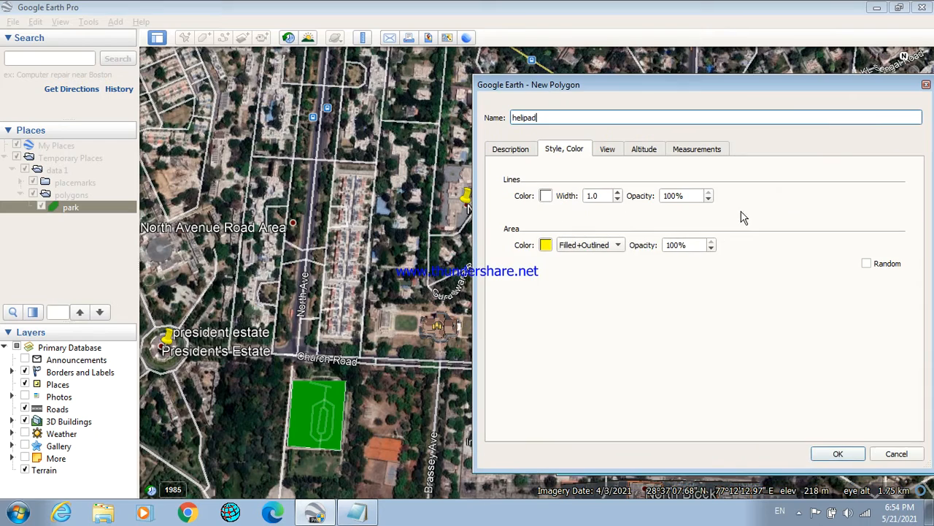
click(838, 453)
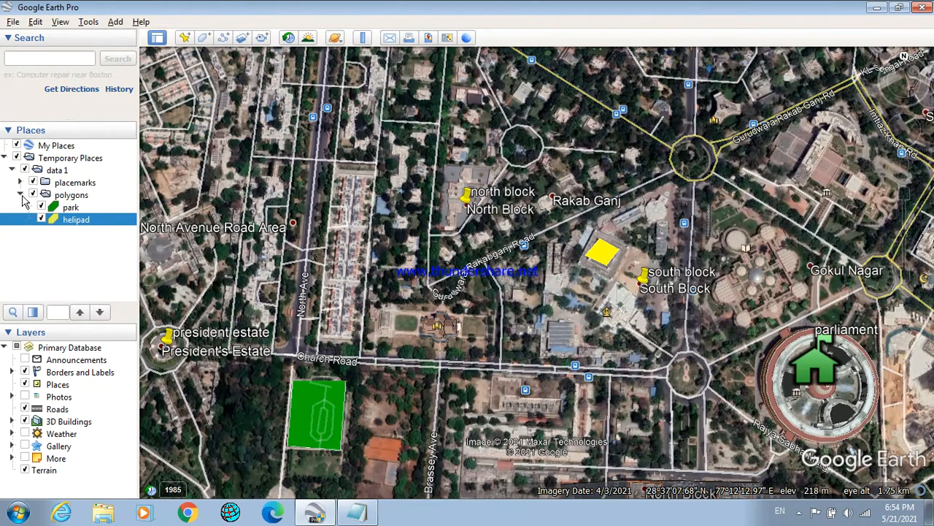
Step: Add a subfolder named "roads" inside the "data 1" folder and collapse the polygons folder
click(54, 171)
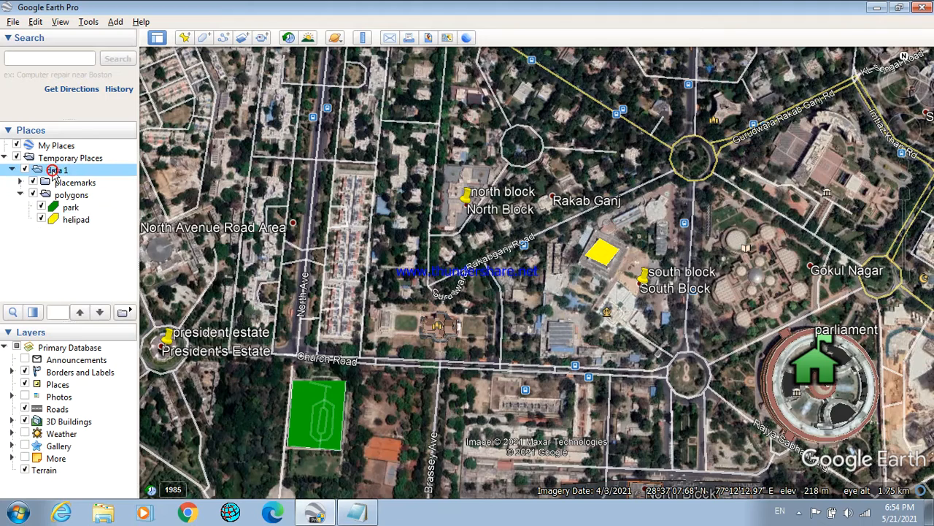
right_click(53, 172)
mouse_move(106, 179)
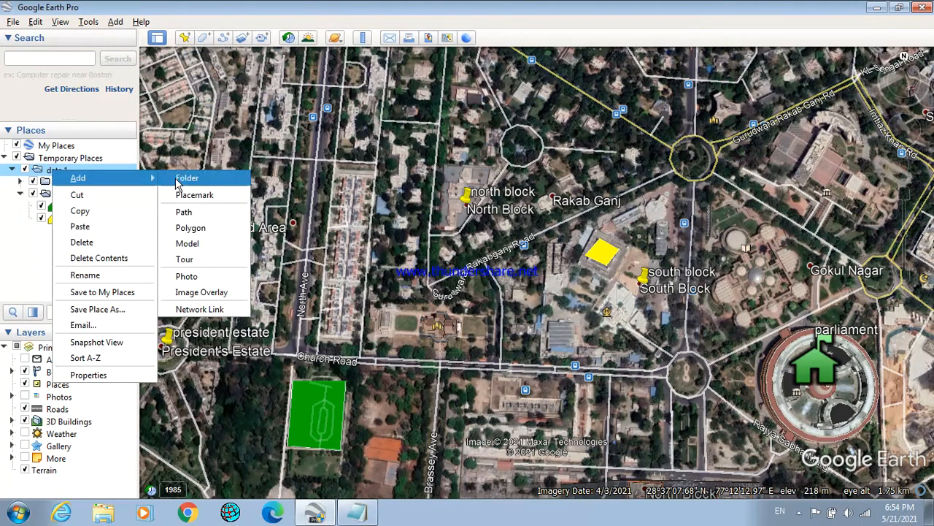
click(187, 180)
text(roads)
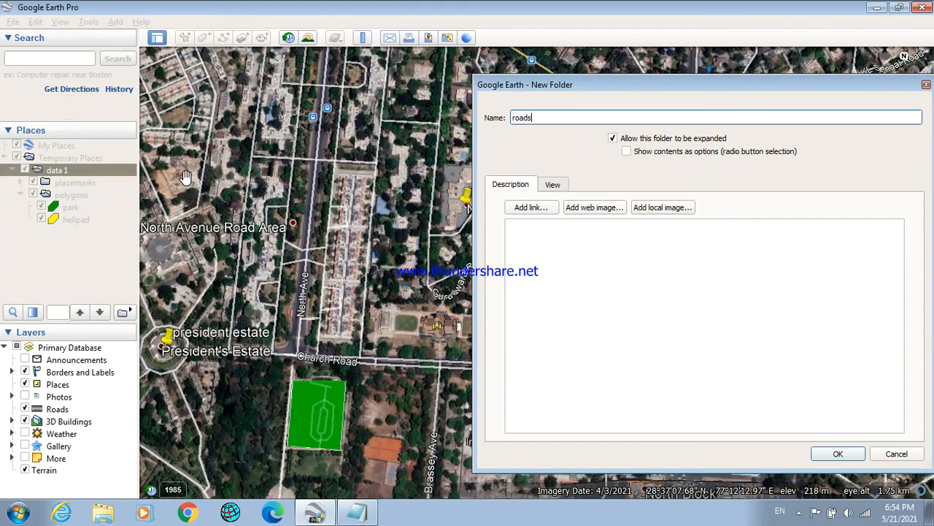
key(Return)
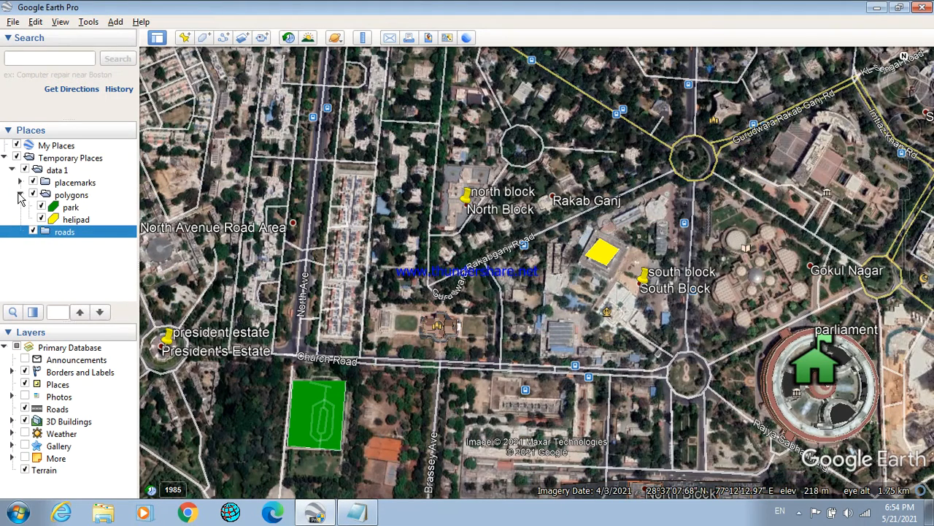
click(19, 194)
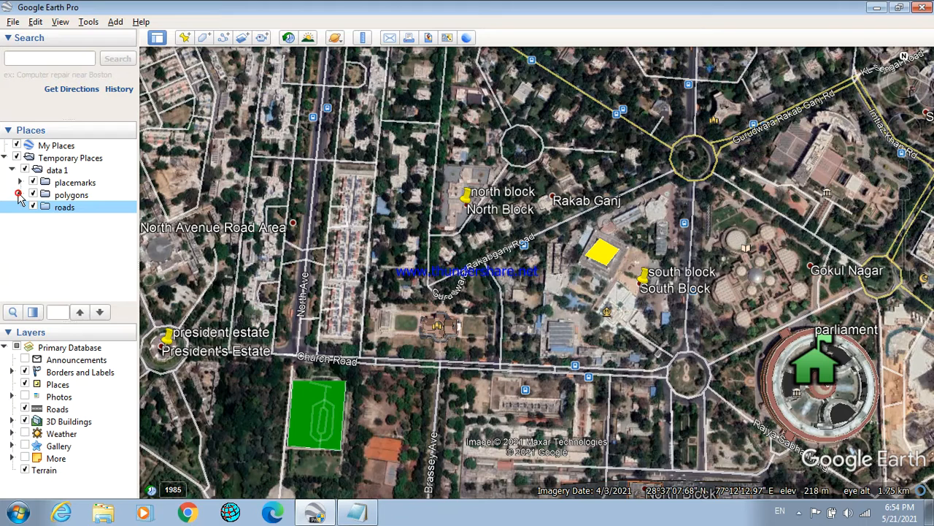
Step: Start a new path in the roads folder and trace North Ave from its Church Road junction north to the roundabout
click(224, 38)
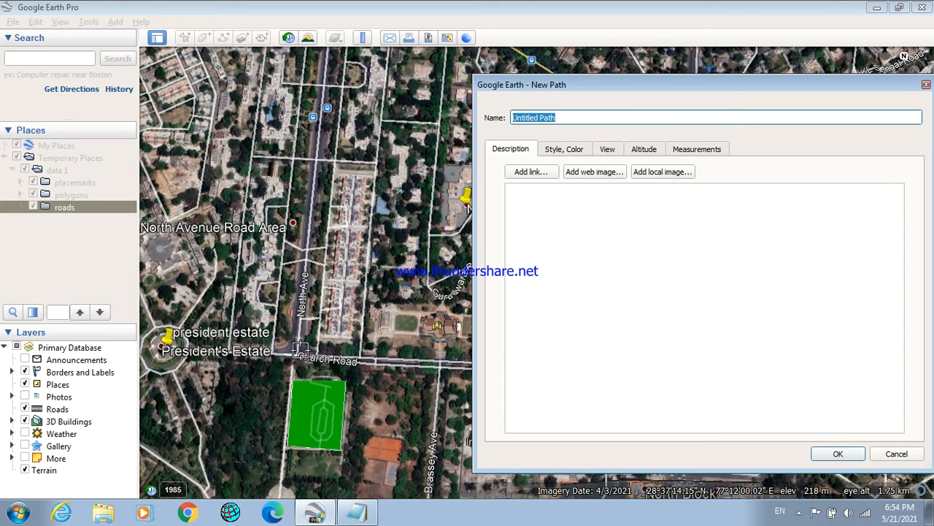
click(298, 354)
key(Up)
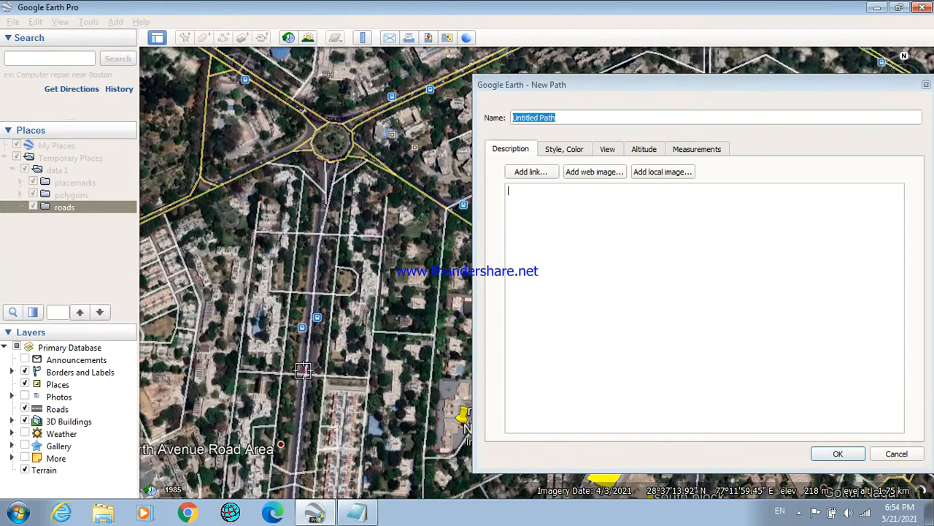
click(303, 370)
click(311, 298)
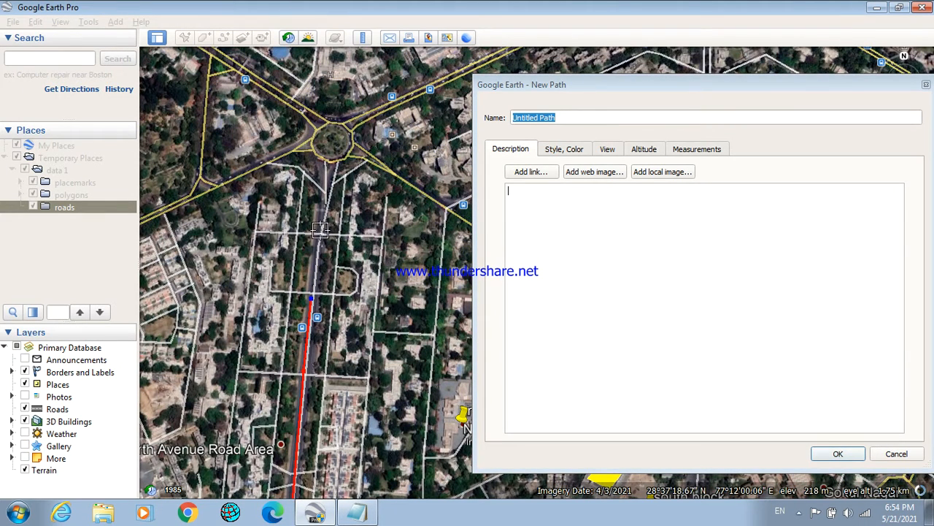
click(324, 157)
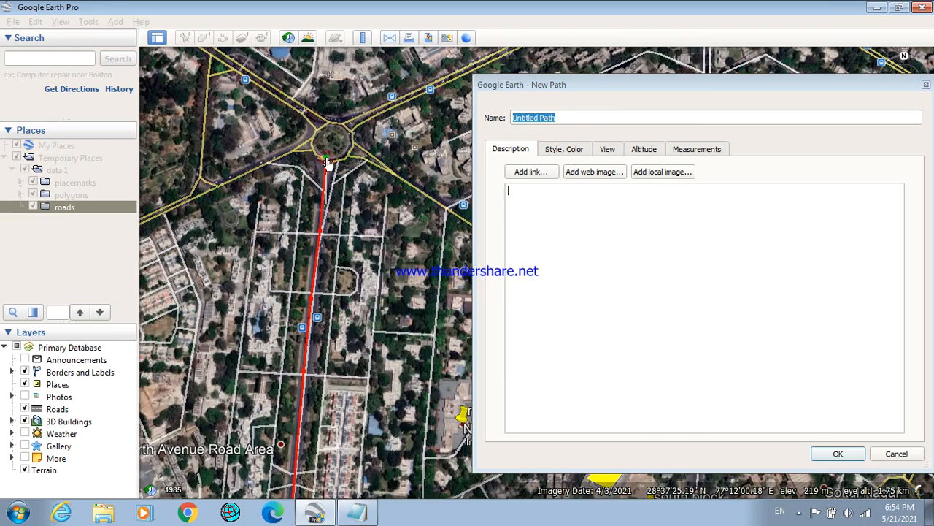
Step: Continue the path around the east side of the roundabout and northeast along Baba Kharak Singh Marg to the west side of the Havelock Square roundabout
key(Left)
key(Up)
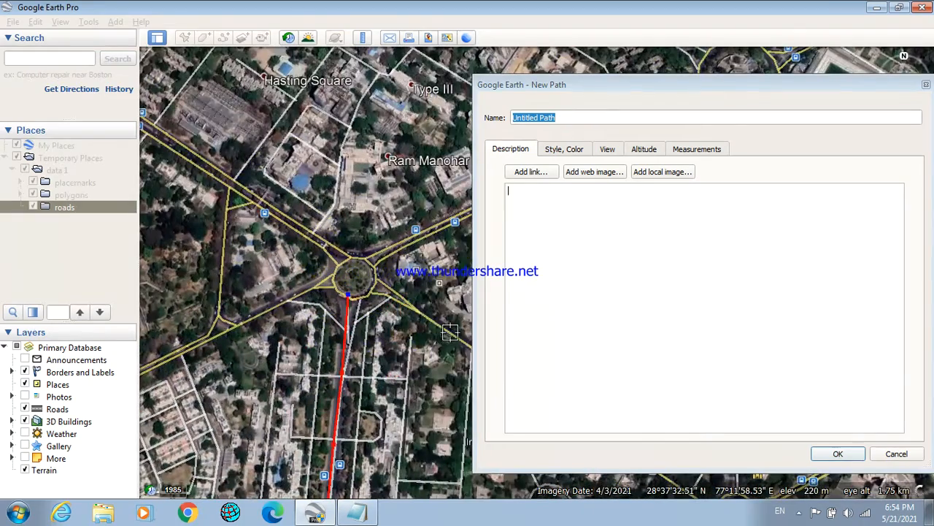
click(367, 294)
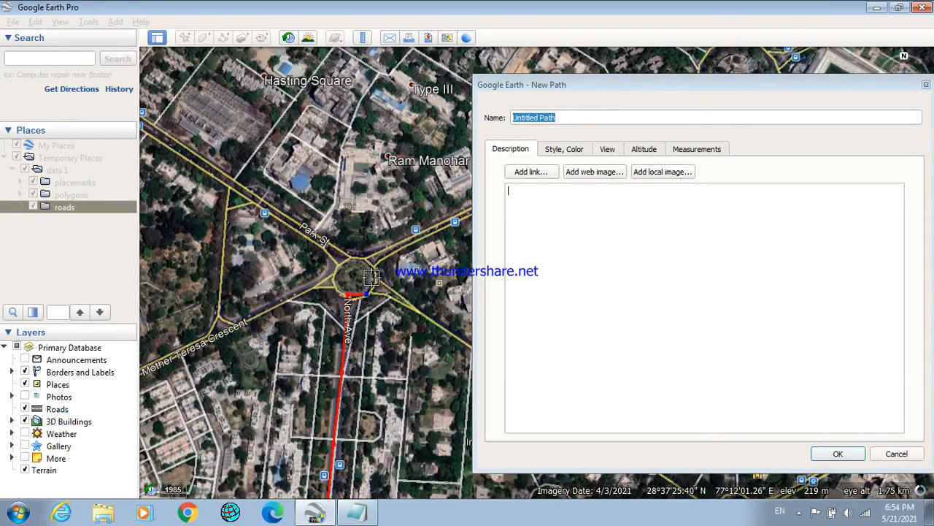
key(Right)
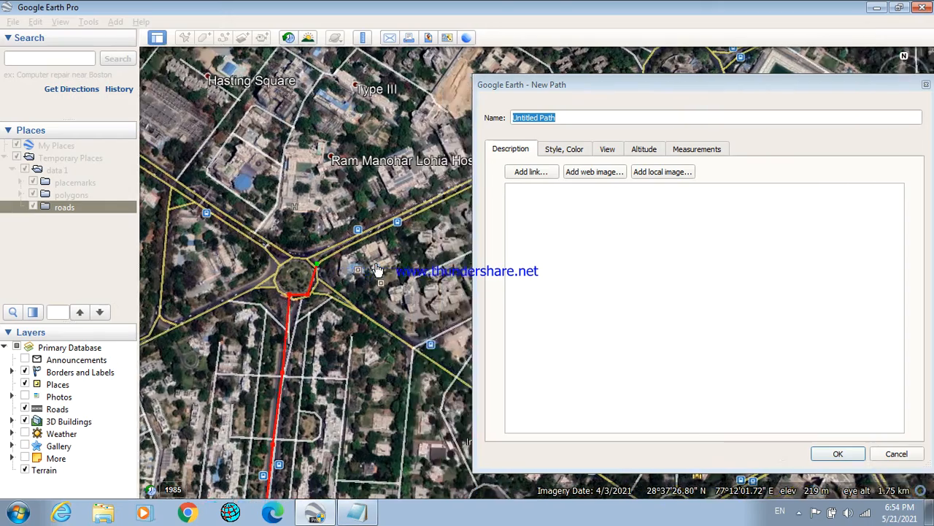
key(Up)
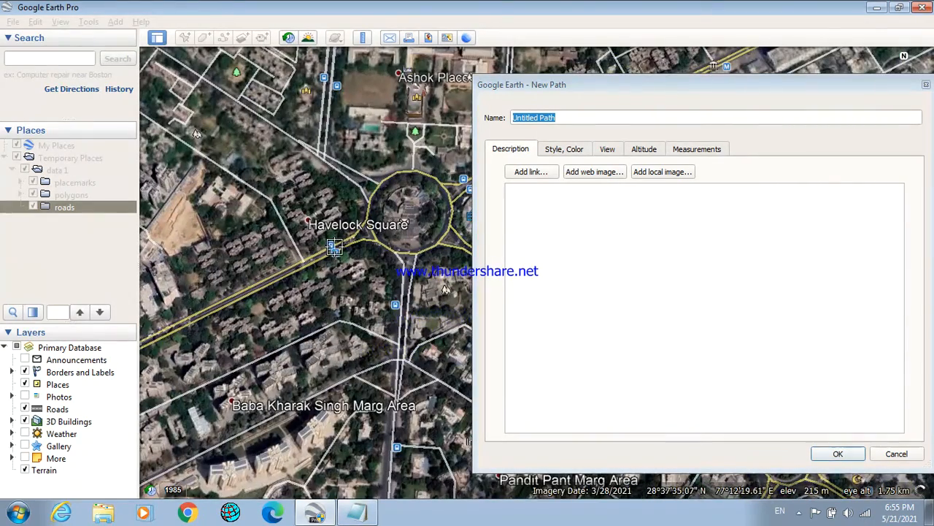
click(333, 249)
click(363, 232)
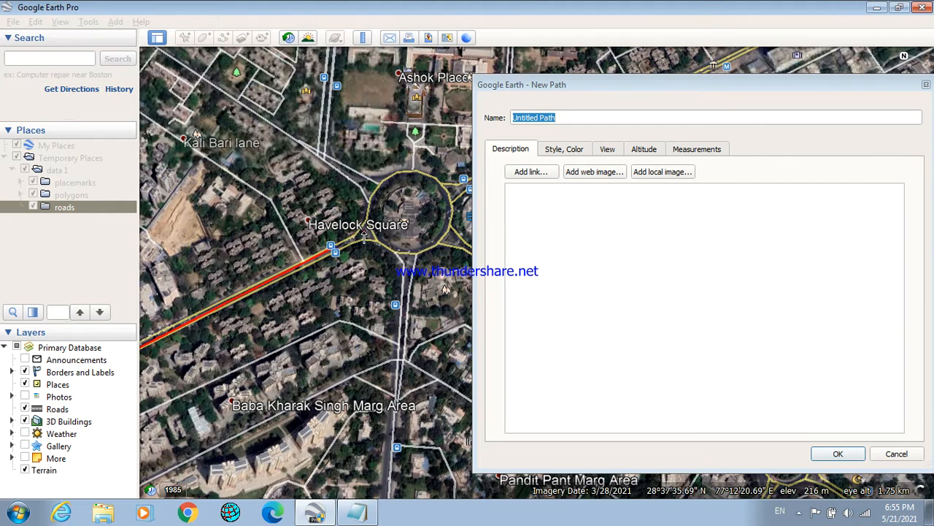
click(368, 187)
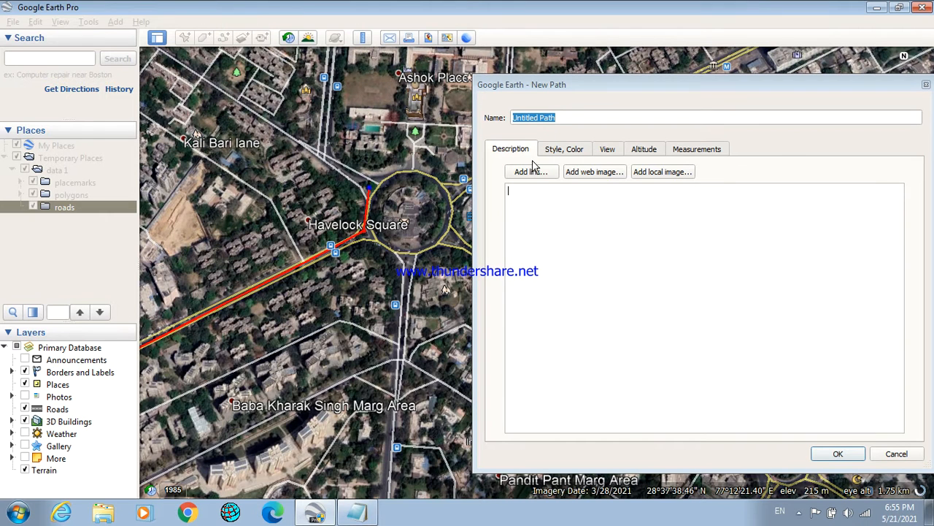
Step: Name the path "road 1" and finish creating it
drag(566, 117, 513, 118)
text(road 1)
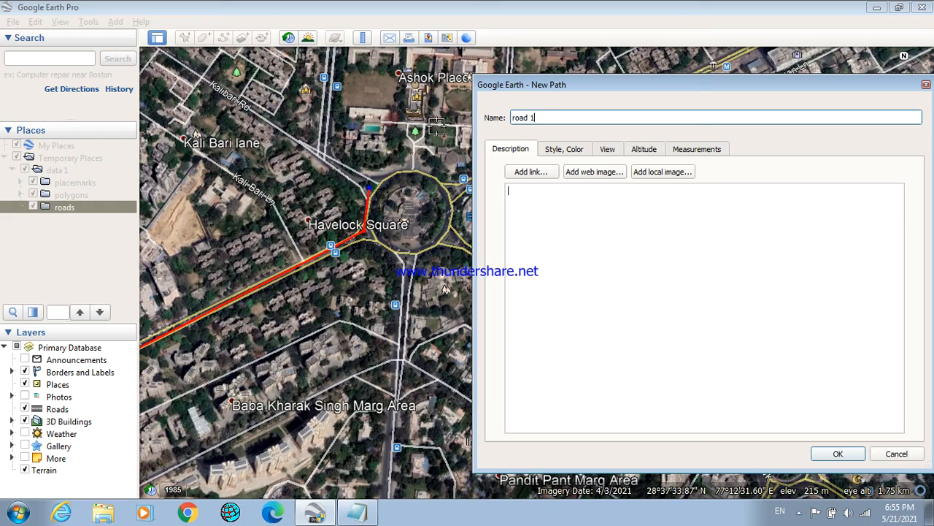
key(Return)
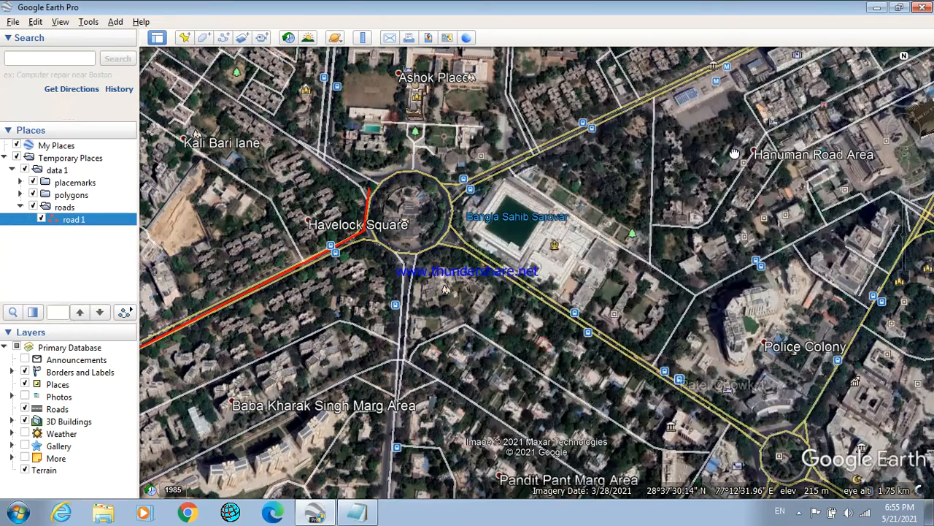
Step: Start another path in the roads folder and name it "road 2"
drag(735, 153, 703, 162)
right_drag(703, 159, 699, 87)
drag(550, 245, 521, 245)
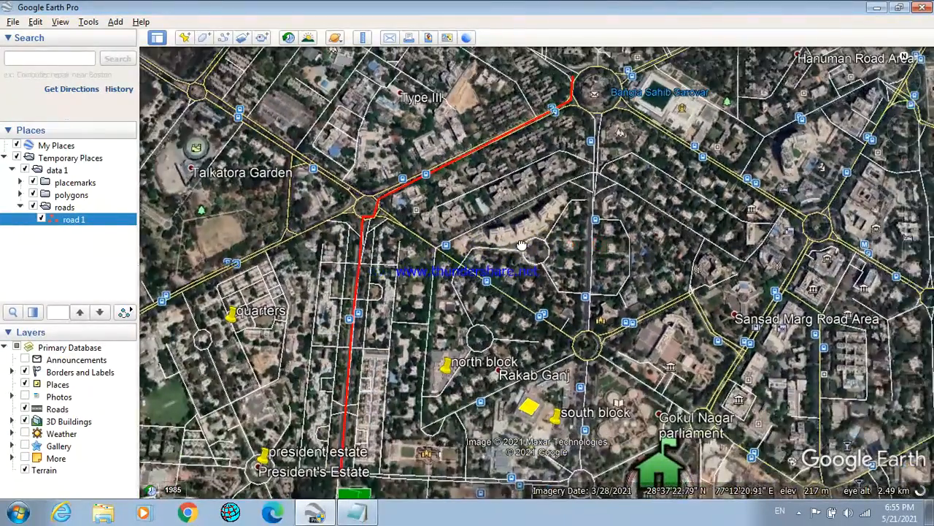
click(223, 38)
drag(627, 91, 764, 74)
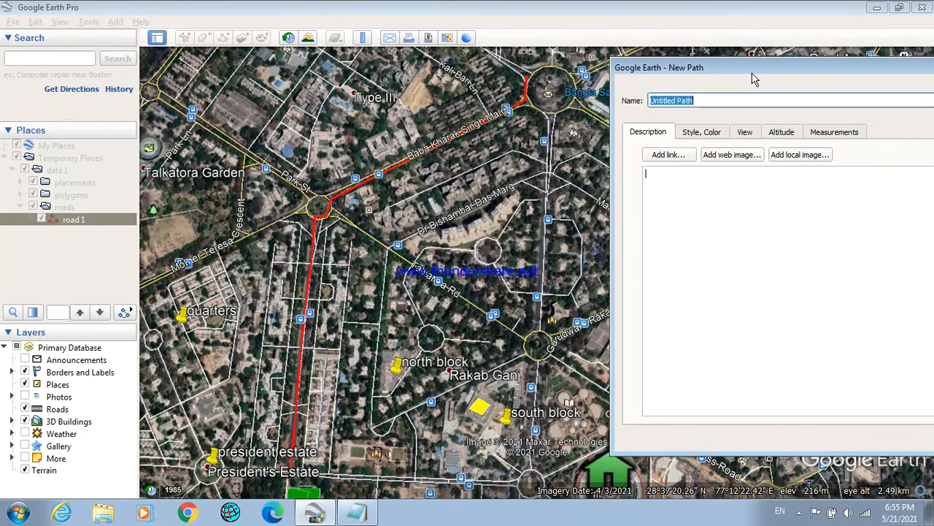
text(road 2)
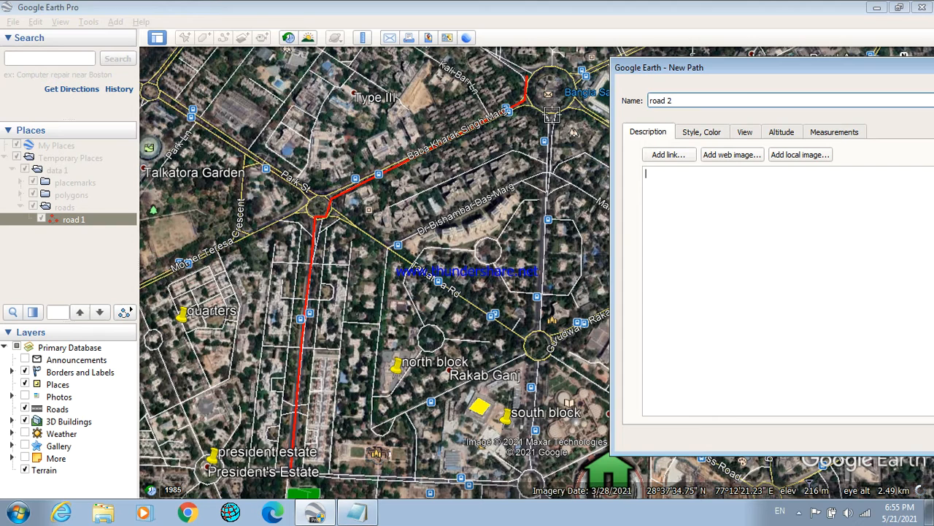
Step: Trace road 2 from the roundabout beside Bangla Sahib south to the next roundabout, and northwest to the roundabout at the north end of North Ave
click(552, 116)
drag(548, 175, 542, 233)
click(541, 328)
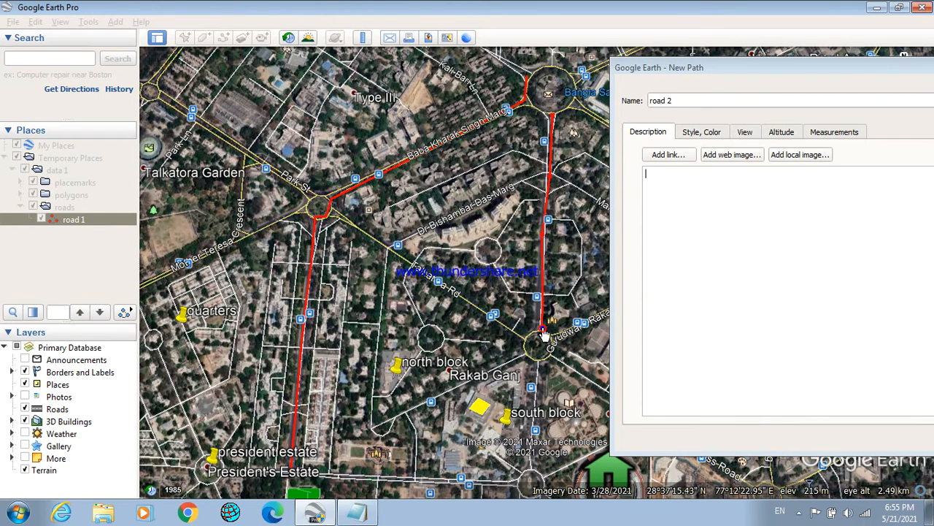
click(525, 335)
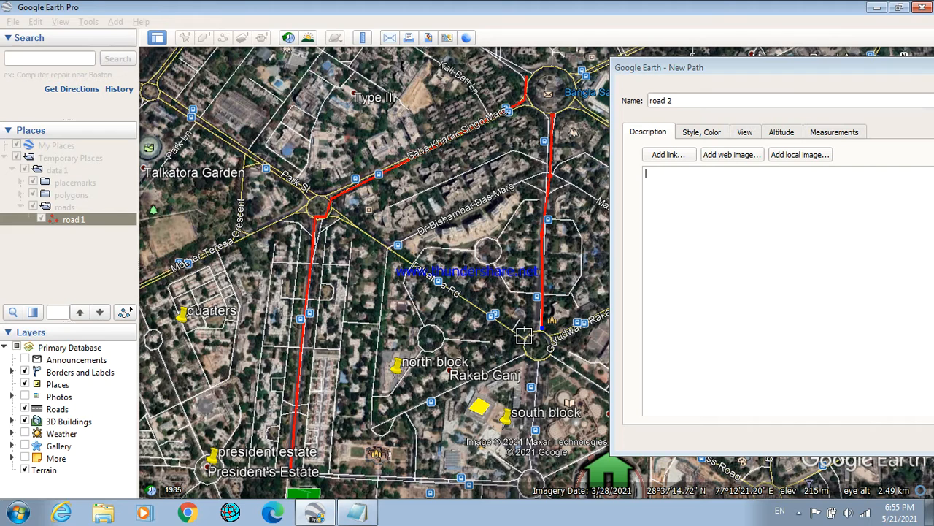
click(467, 298)
click(398, 253)
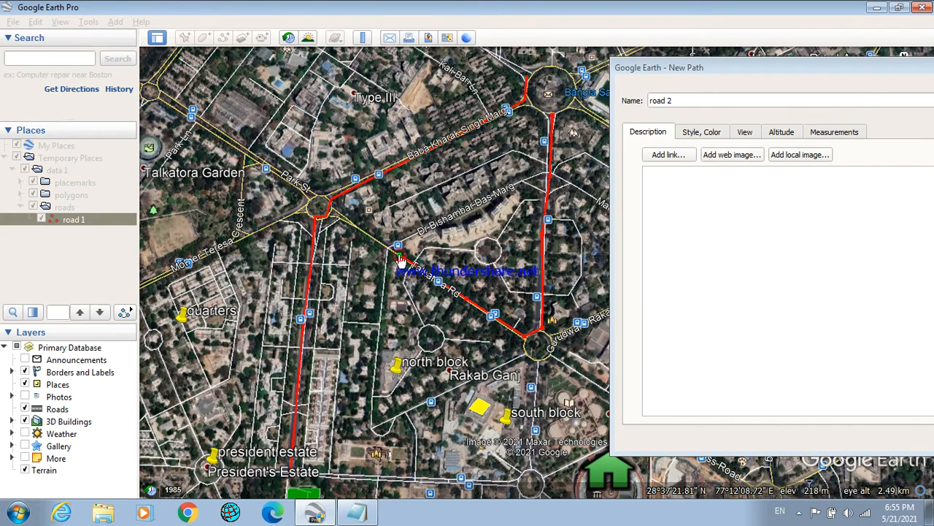
click(330, 208)
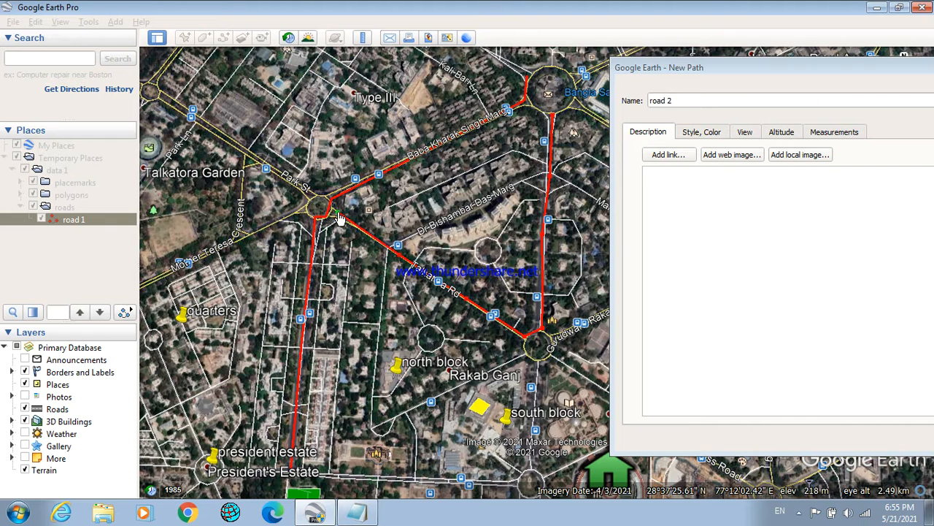
Step: Change the line color of road 2 to yellow (#ffff00)
click(707, 133)
click(683, 179)
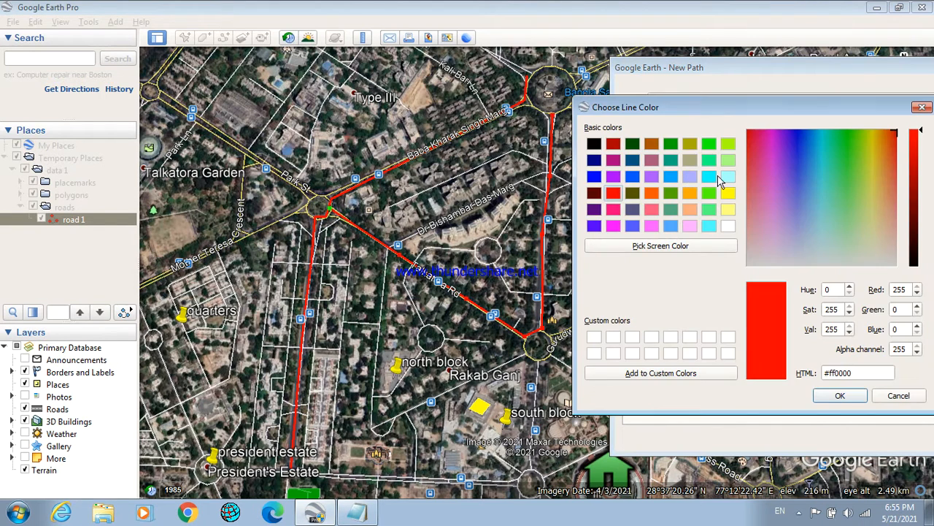
click(728, 193)
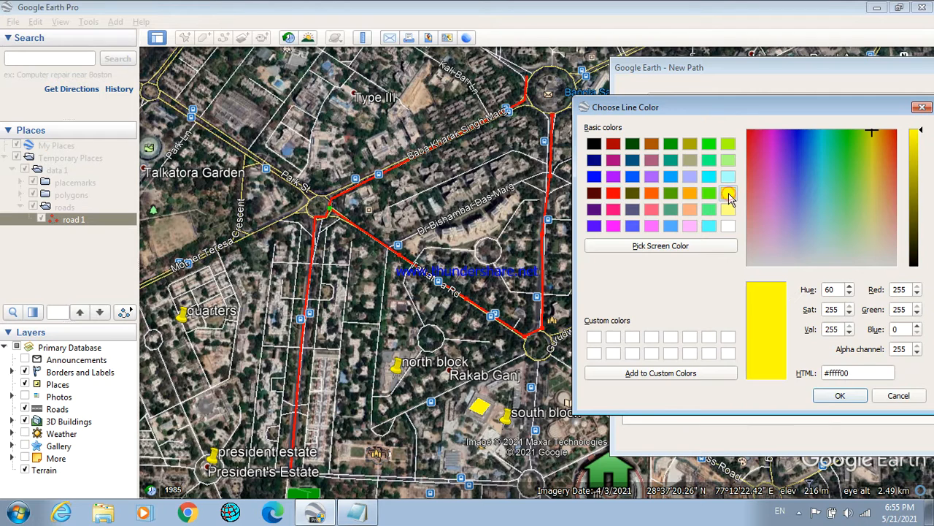
click(837, 397)
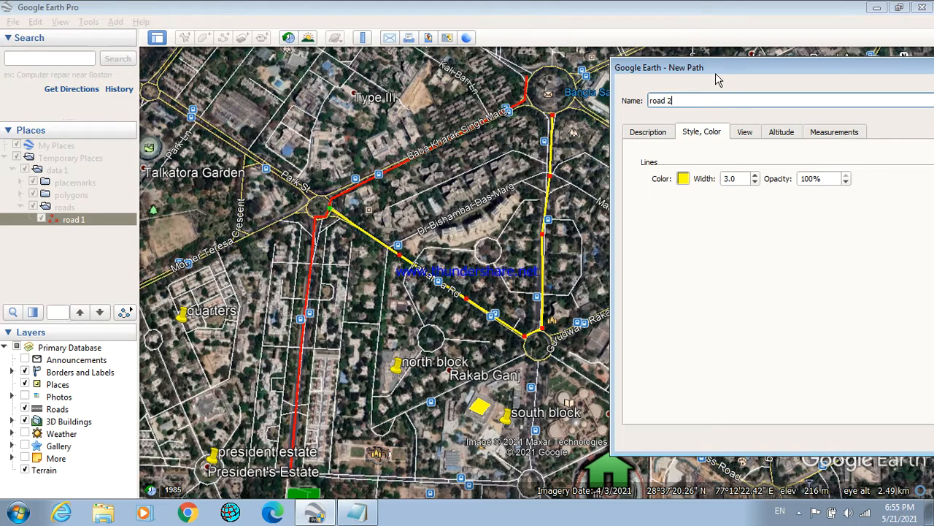
Step: Finish creating road 2 and start another path in the roads folder named "road 3"
drag(716, 73, 700, 57)
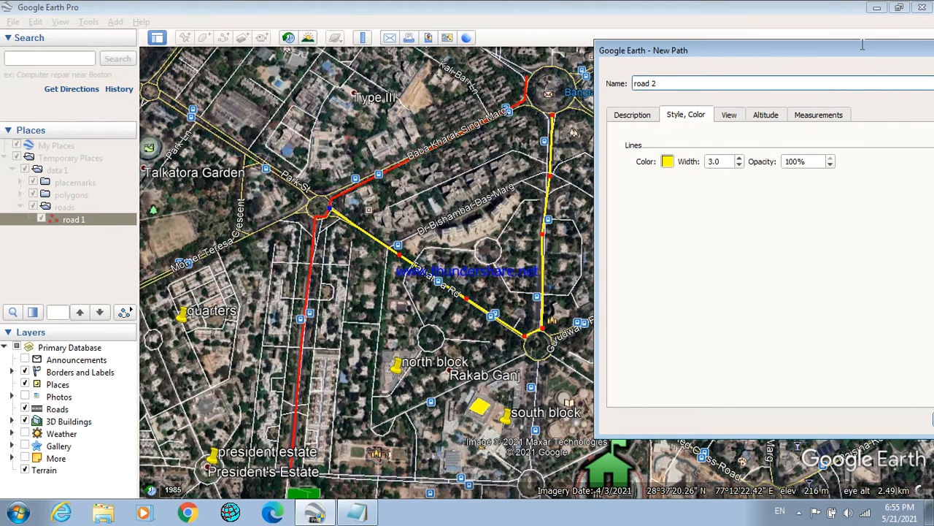
click(932, 417)
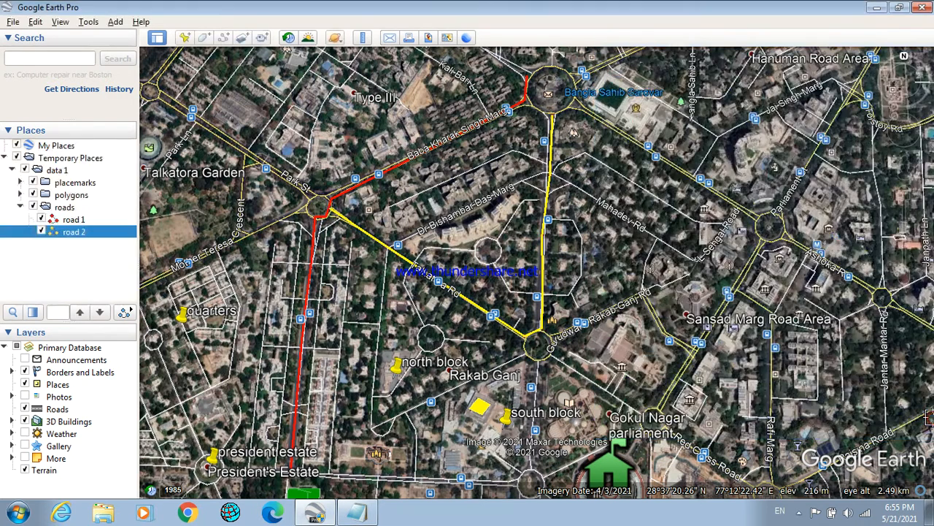
click(221, 39)
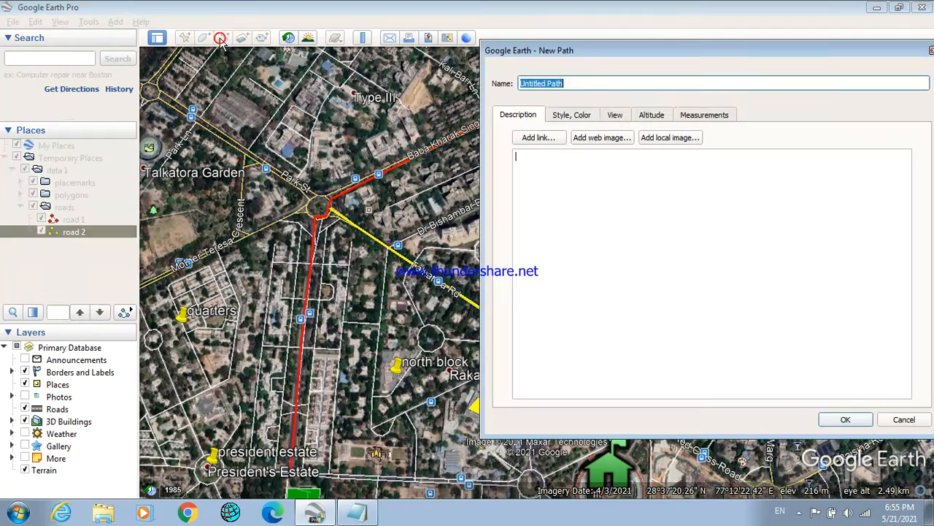
drag(525, 56, 712, 77)
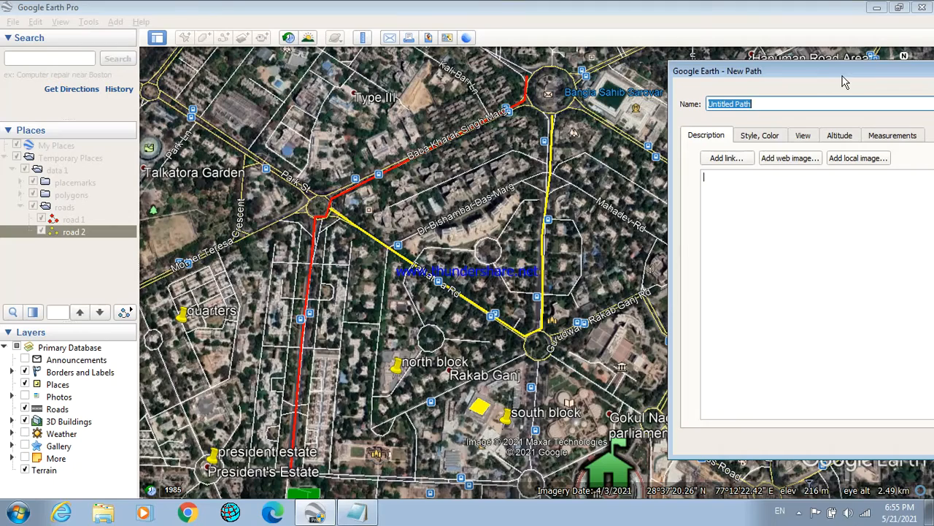
drag(861, 78, 290, 92)
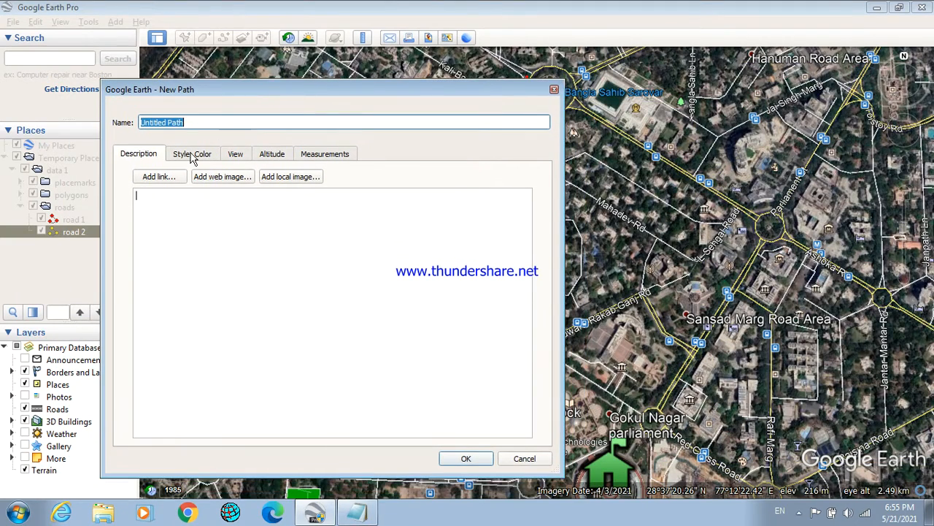
text(r)
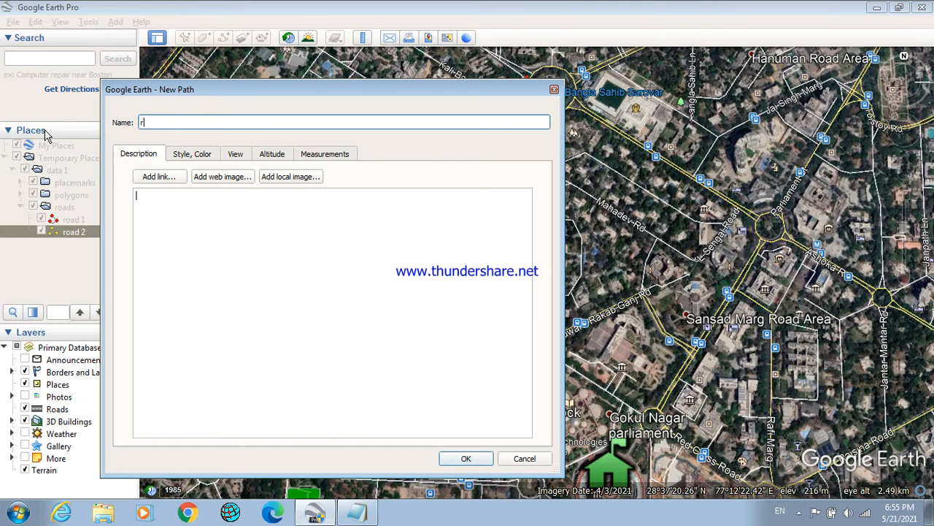
text(oad 34)
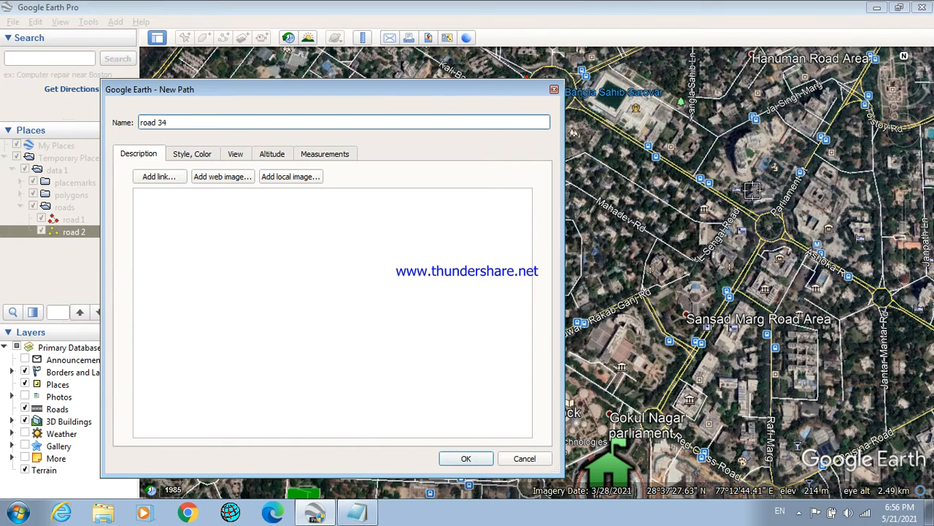
Step: Trace road 3 from the Parliament St and Ashoka Rd roundabout southwest to the roundabout north of parliament, and south to the Rajpath crossing
click(763, 241)
click(738, 291)
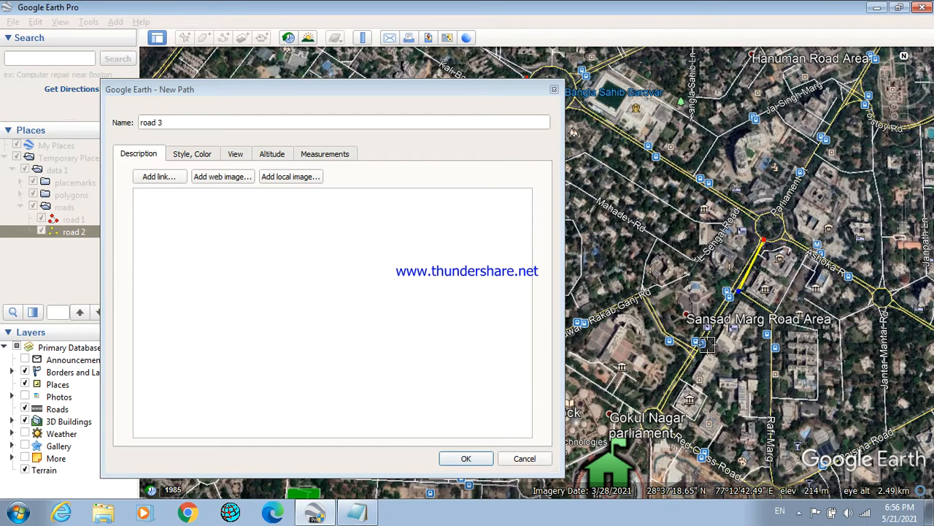
click(687, 366)
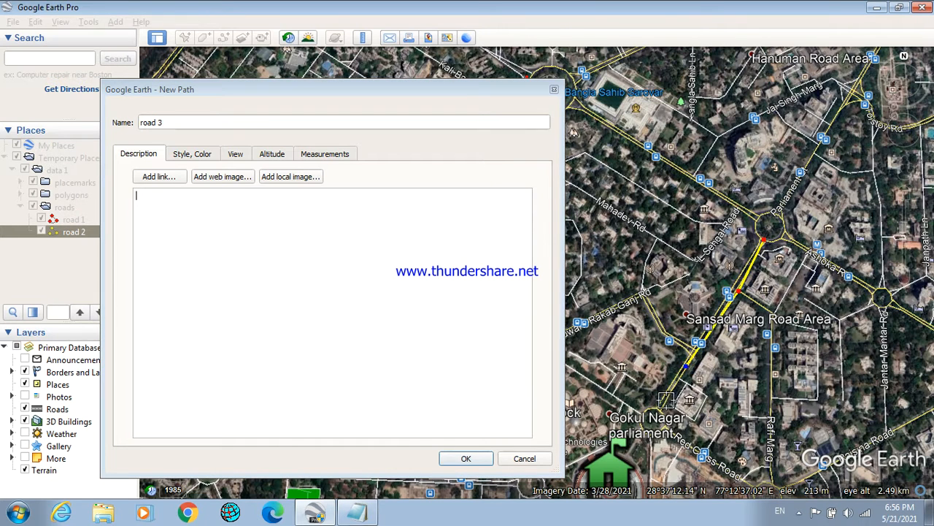
click(654, 415)
key(Down)
key(Left)
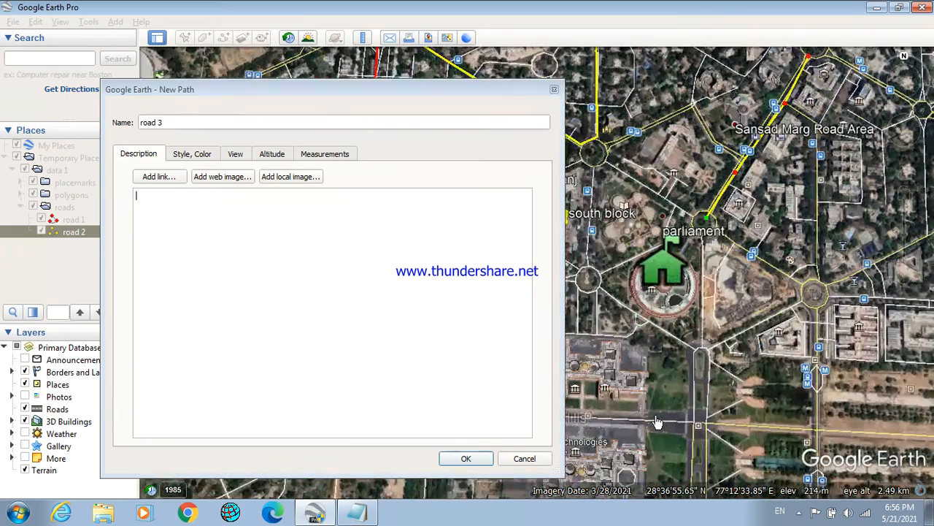
click(700, 343)
click(700, 423)
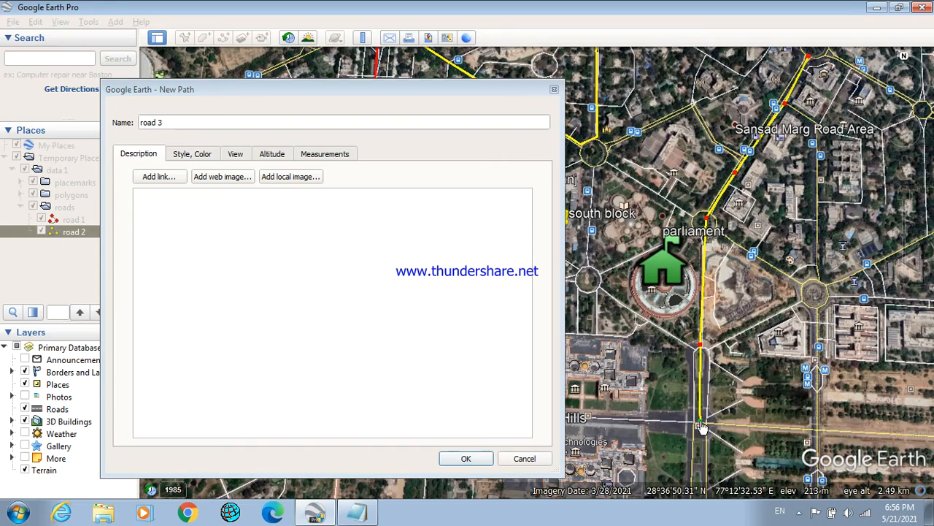
Step: Continue road 3 south past Rajpath, southwest to the Rajaji Marg roundabout, and west along Dalhousie Rd to the north end of South Ave
key(Down)
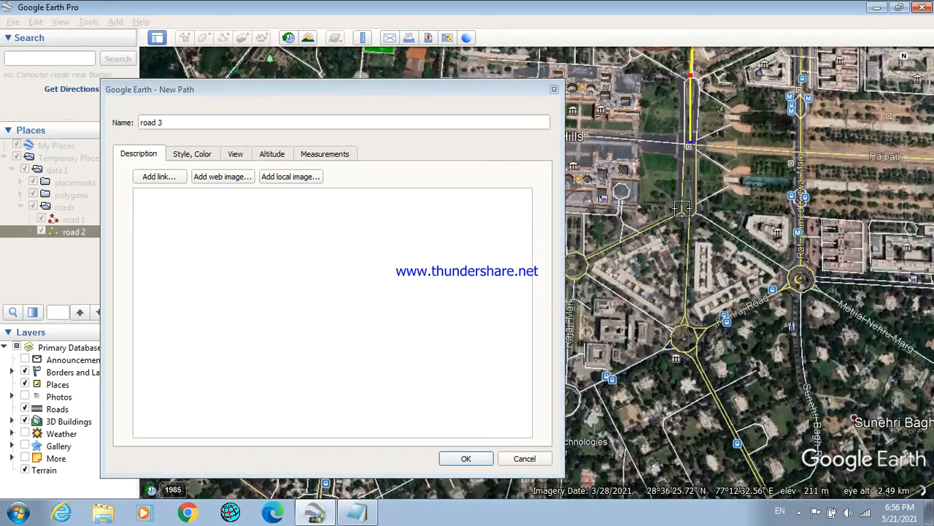
click(693, 212)
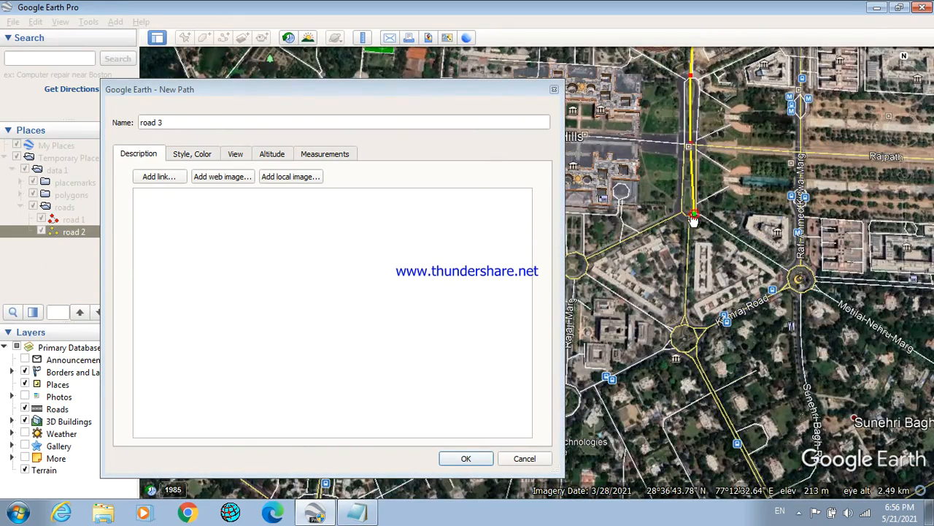
drag(693, 216, 689, 213)
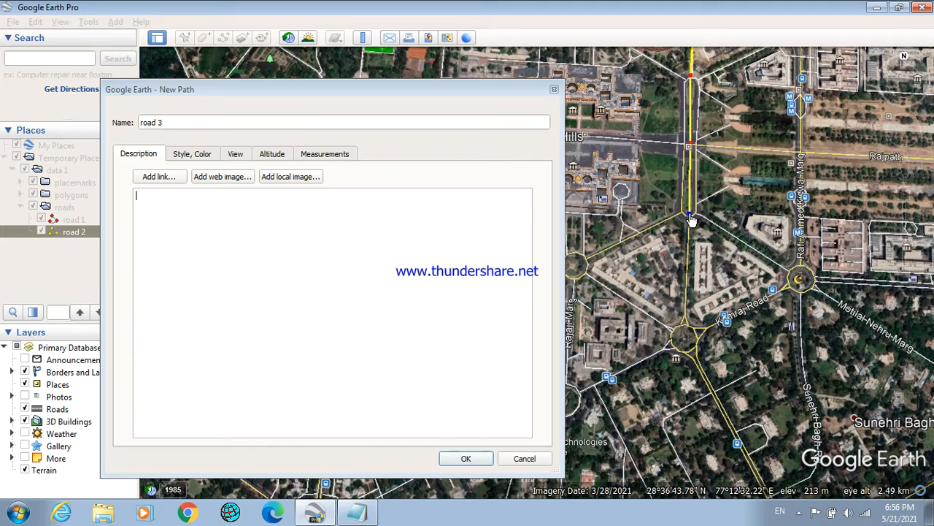
click(583, 258)
key(Left)
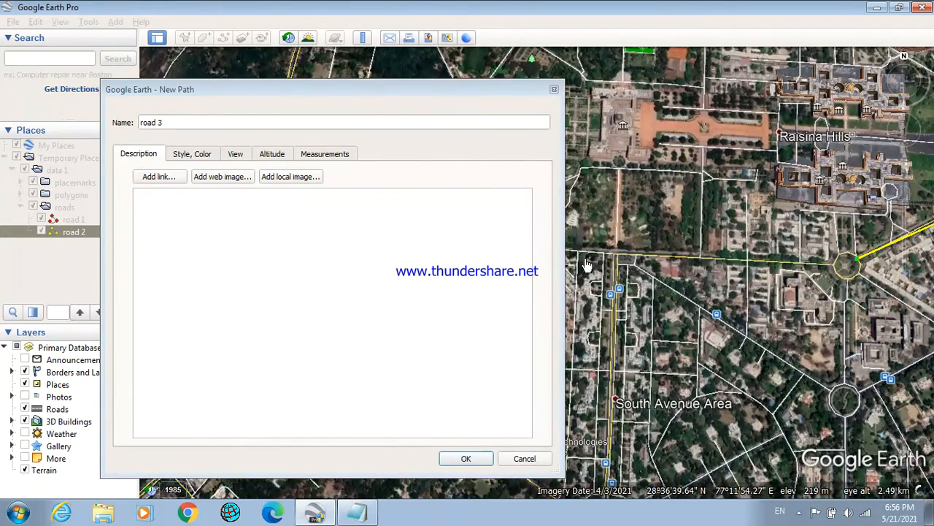
click(708, 257)
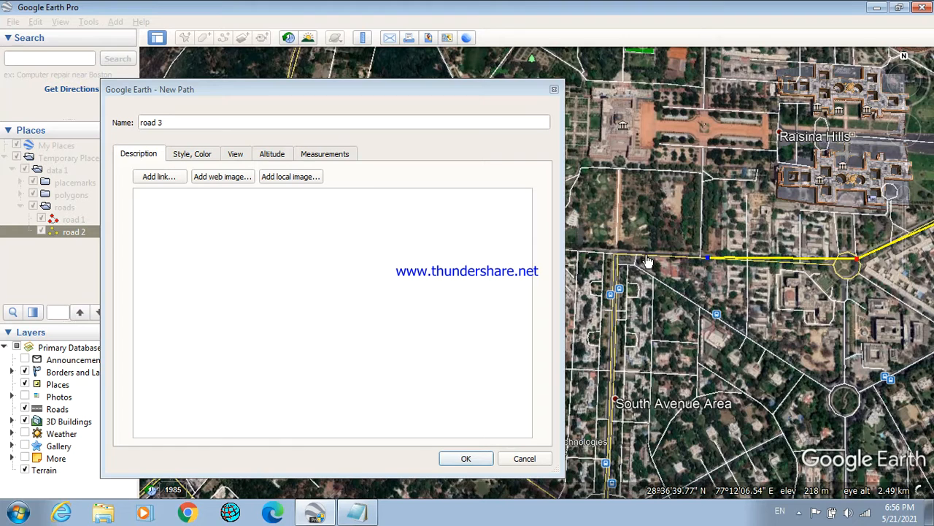
click(609, 253)
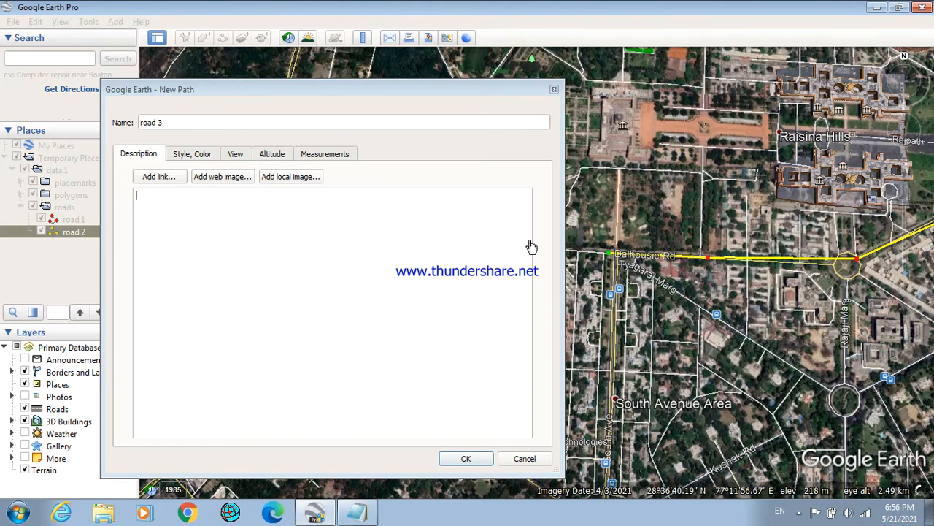
Step: Change the line color of road 3 to dark blue (#00007f) and finish creating the path
click(199, 157)
click(173, 200)
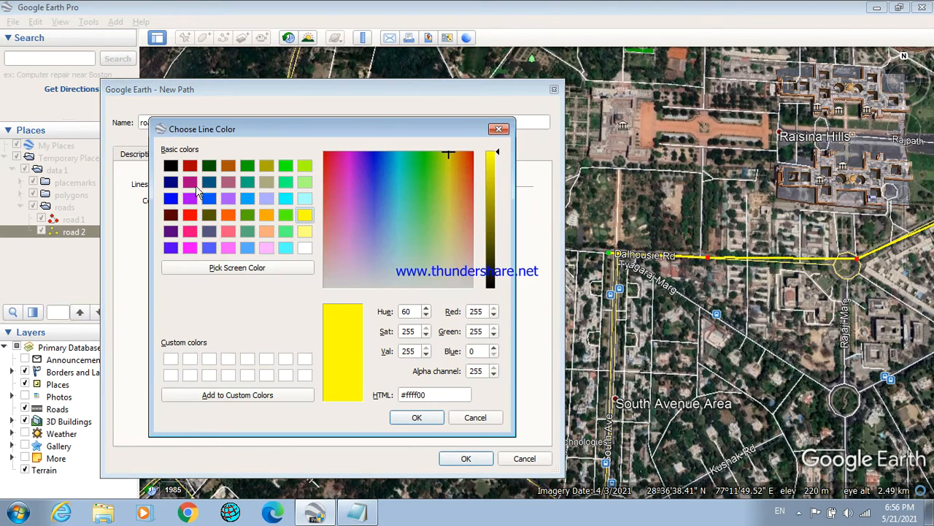
click(171, 182)
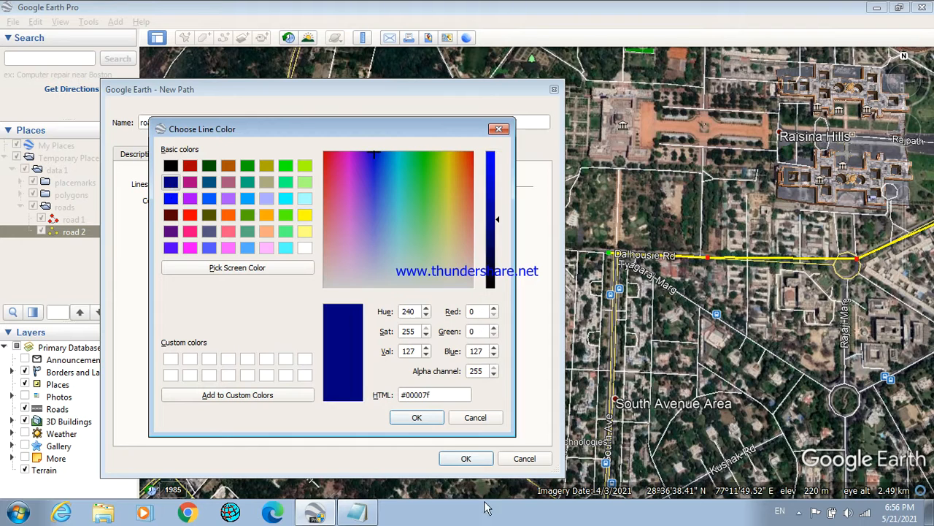
click(398, 417)
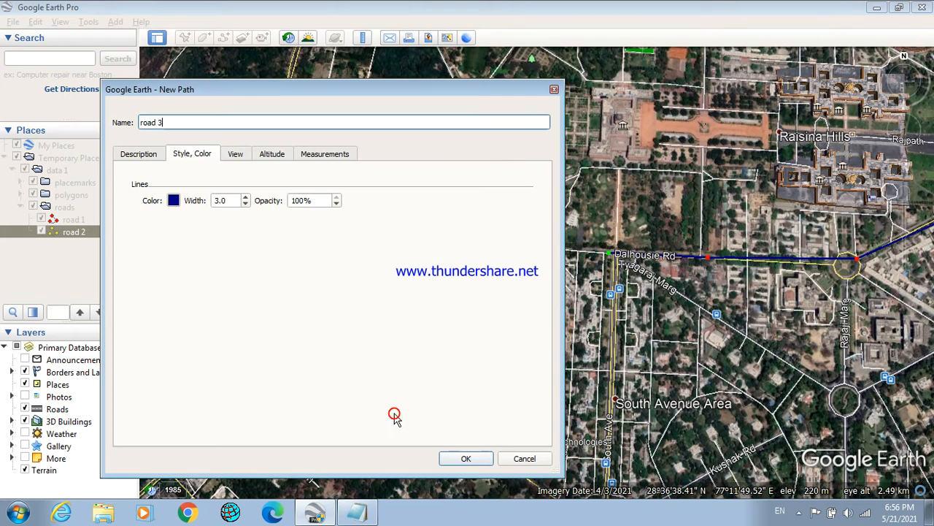
click(465, 459)
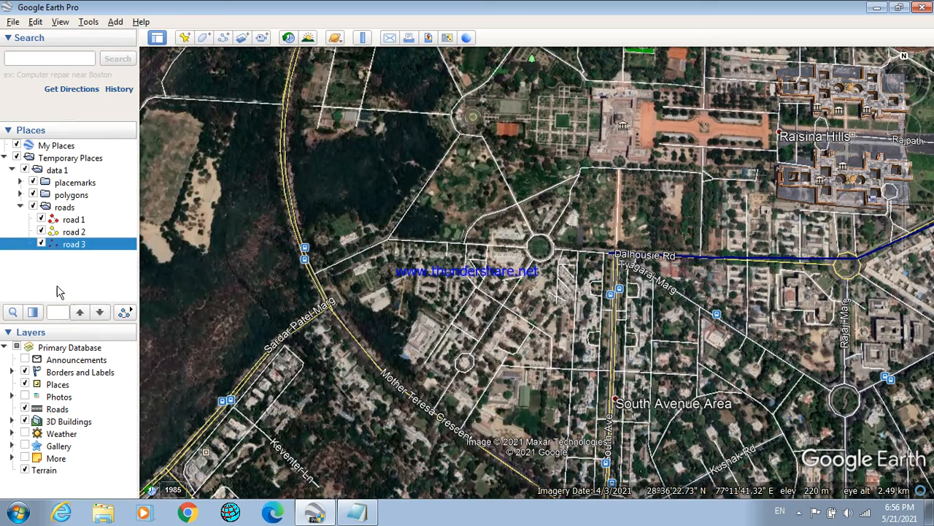
Step: Collapse the roads folder and examine the placemarks, polygons and three roads together on the map
click(20, 208)
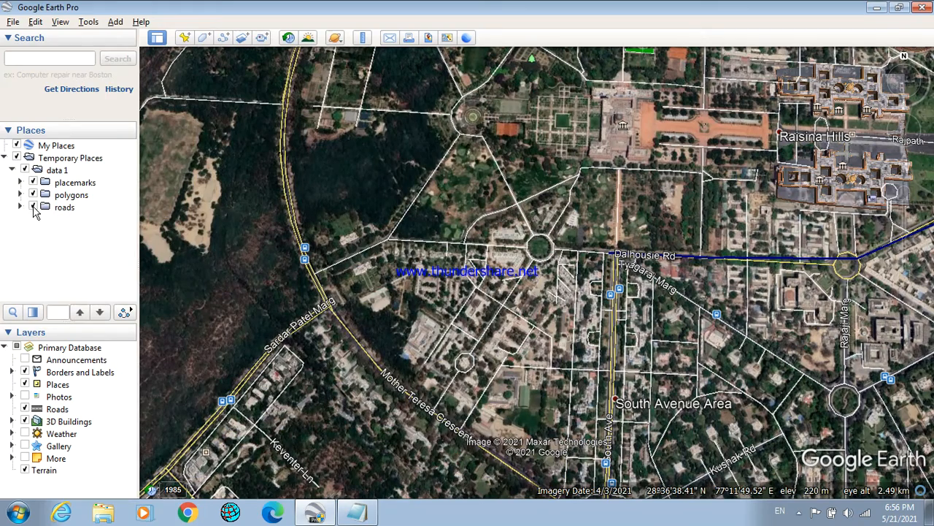
drag(495, 309, 373, 336)
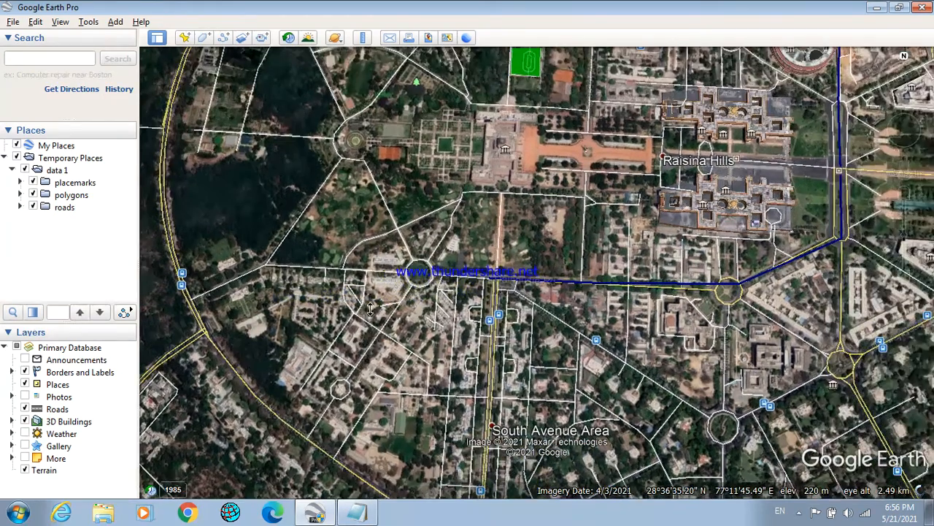
right_drag(373, 336, 363, 243)
scroll(582, 273, down, 3)
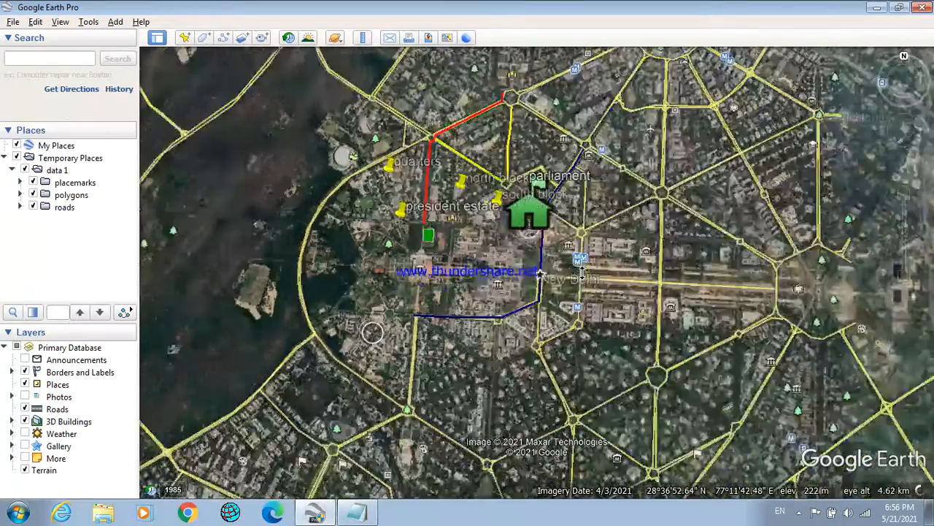
drag(582, 273, 498, 333)
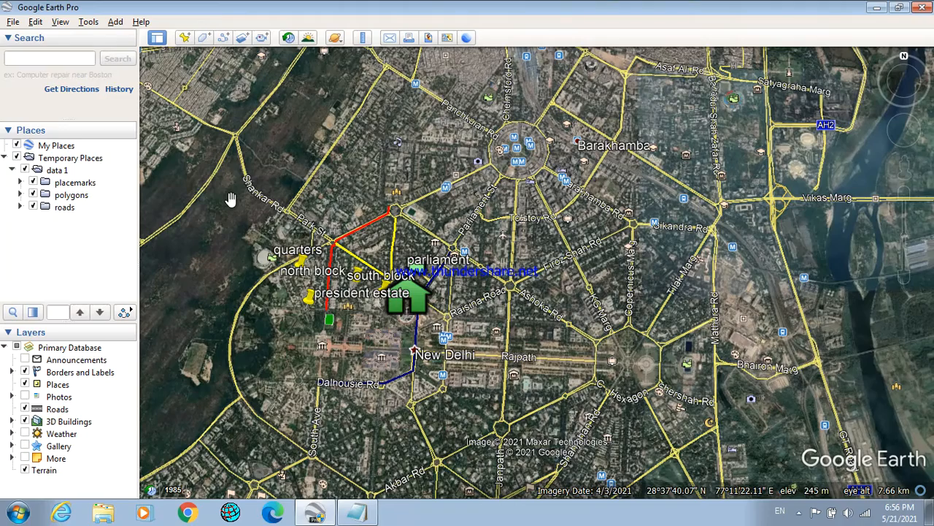
drag(345, 225, 369, 166)
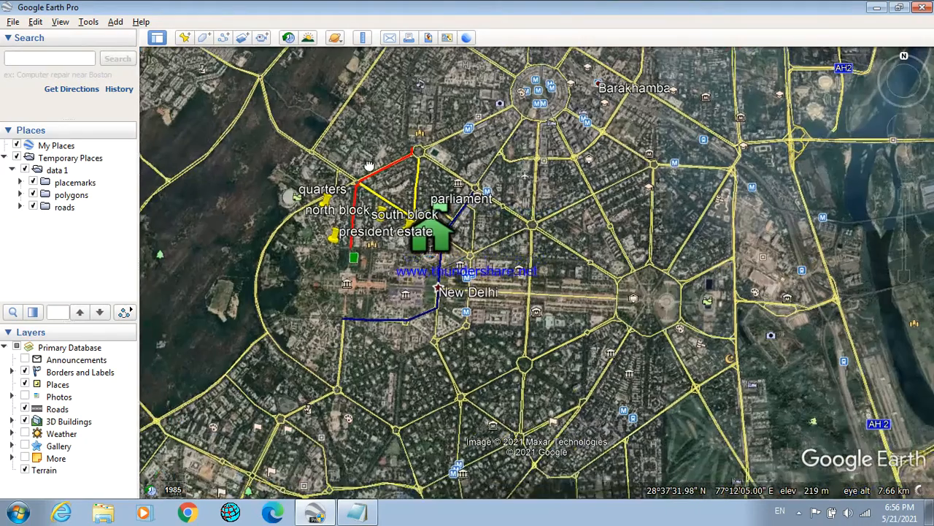
scroll(369, 166, up, 3)
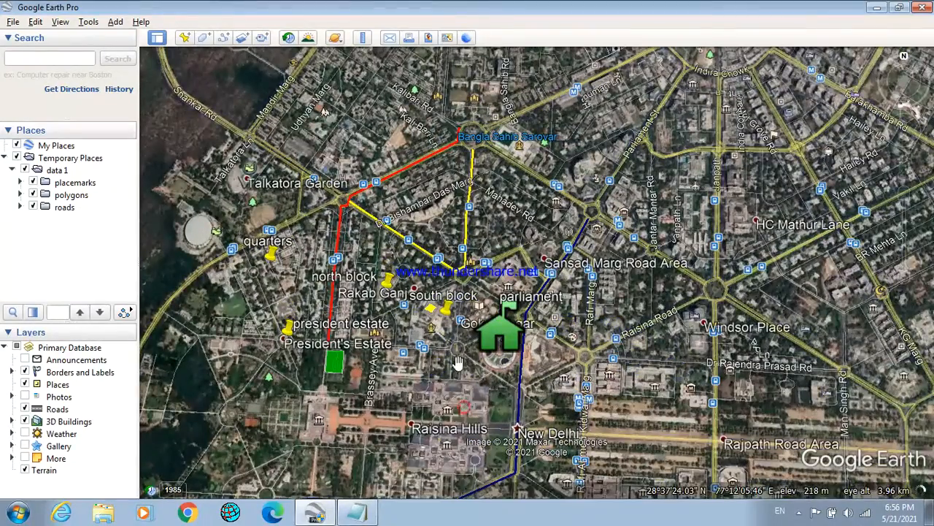
drag(460, 352, 459, 349)
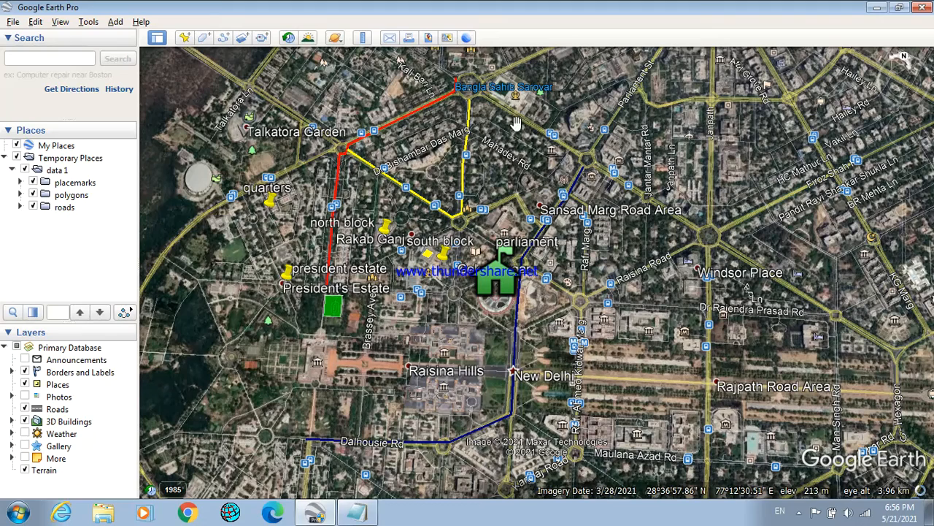
Step: Hide the polygons and roads folders on the map, leaving the placemarks folder shown
click(33, 195)
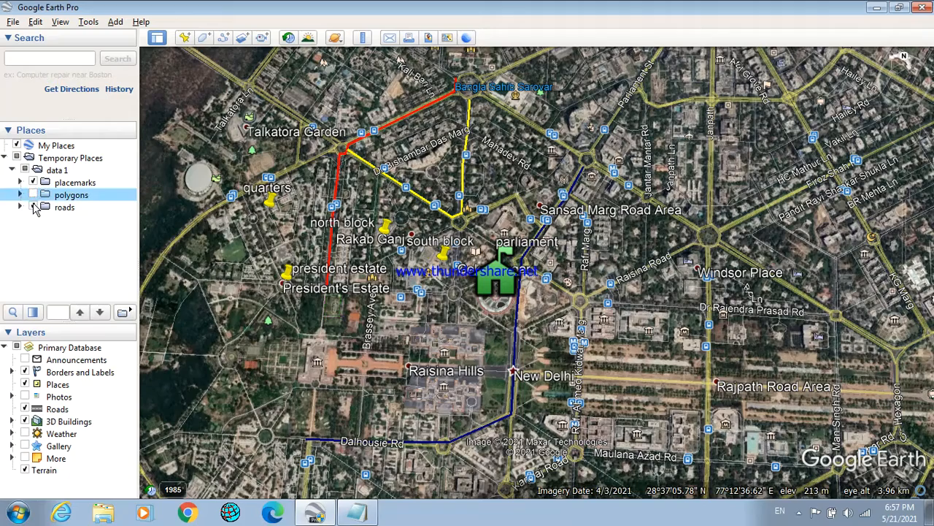
click(32, 208)
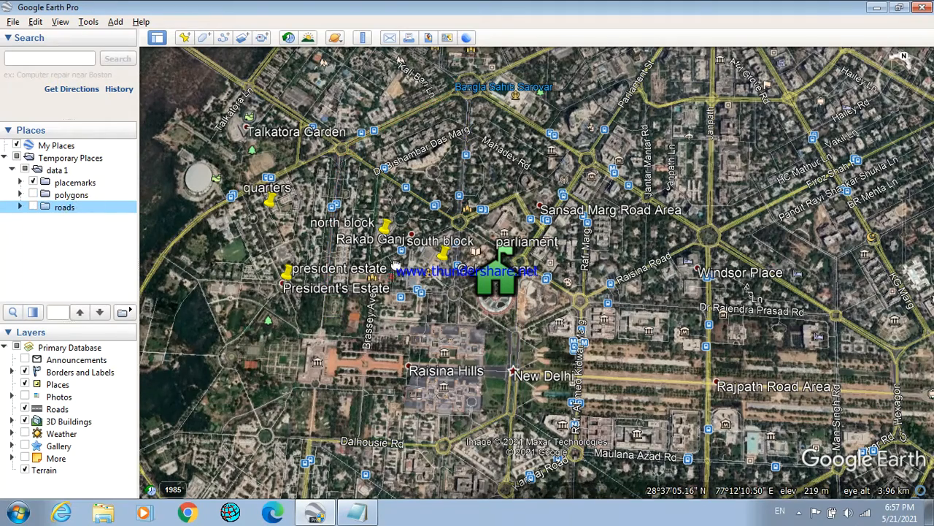
drag(409, 303, 414, 291)
scroll(414, 291, up, 2)
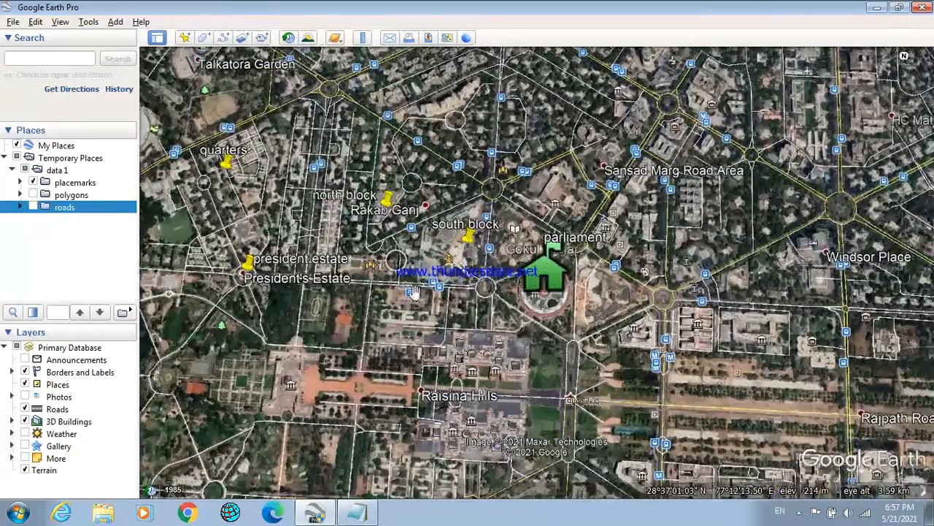
Step: Save the placemarks folder to the Desktop as a Kmz file named placemarks
click(62, 184)
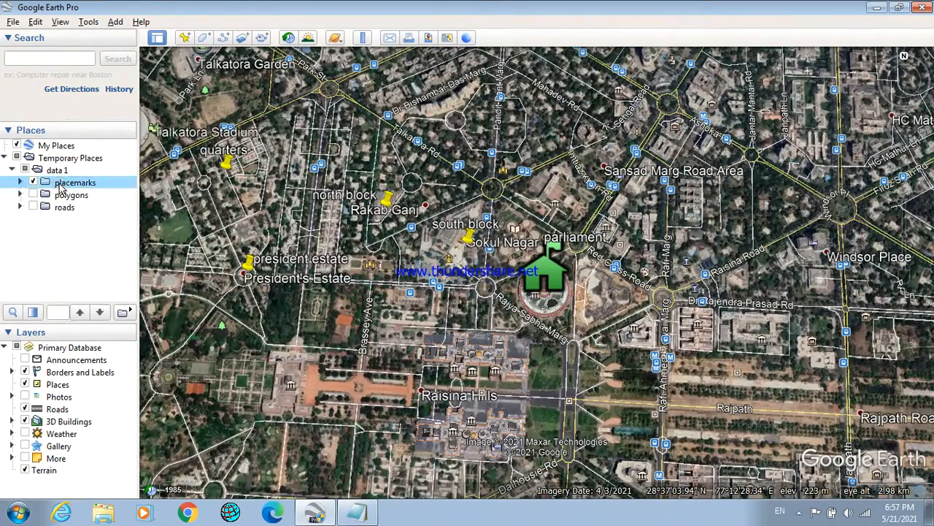
right_click(62, 185)
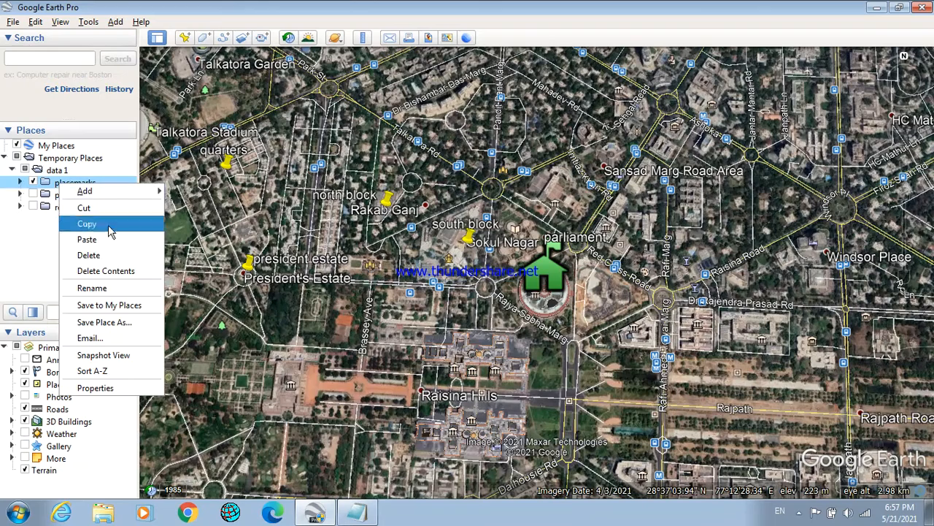
click(88, 322)
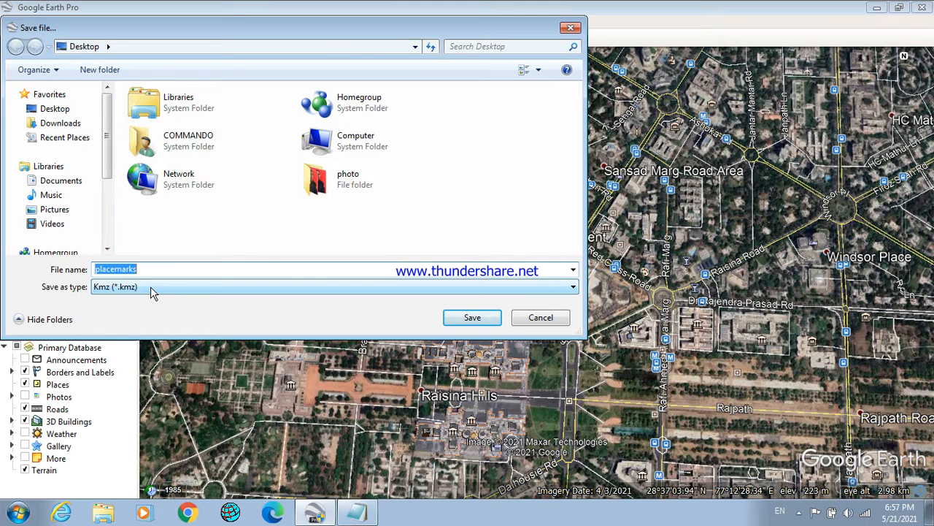
click(150, 286)
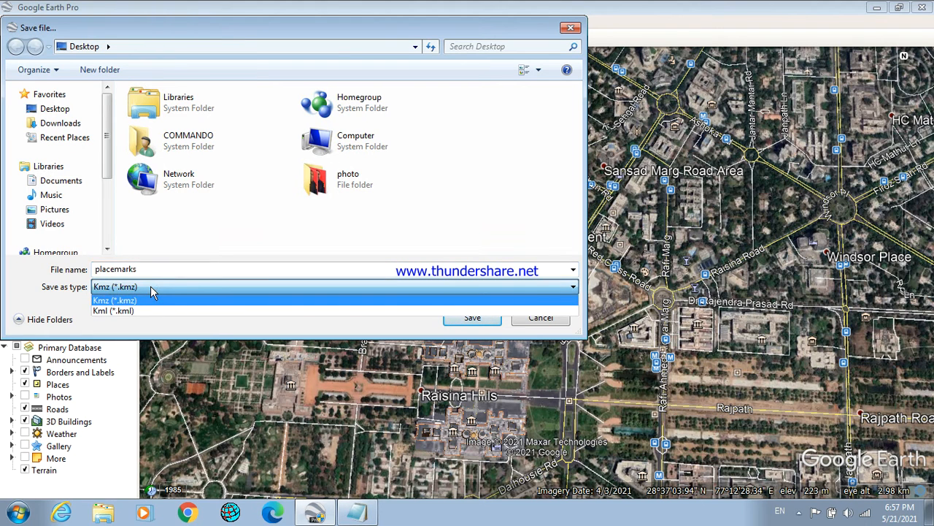
click(150, 286)
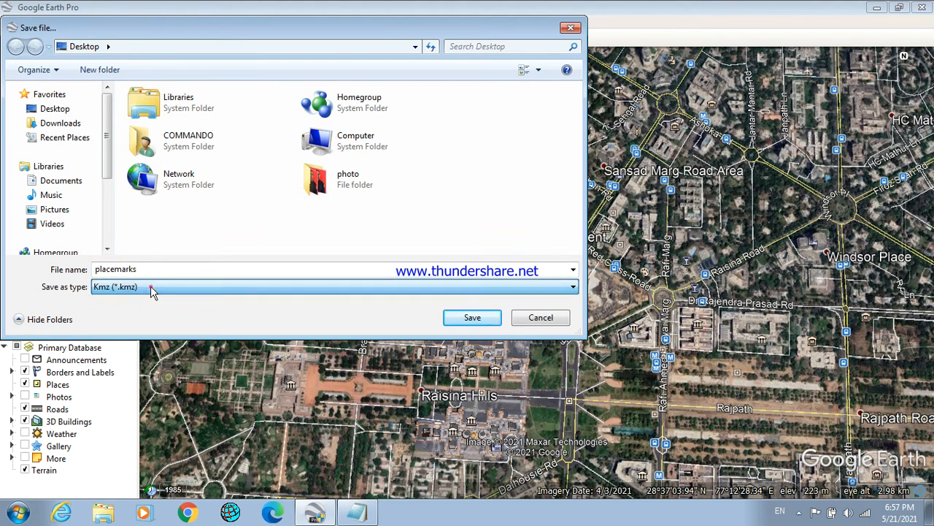
click(461, 319)
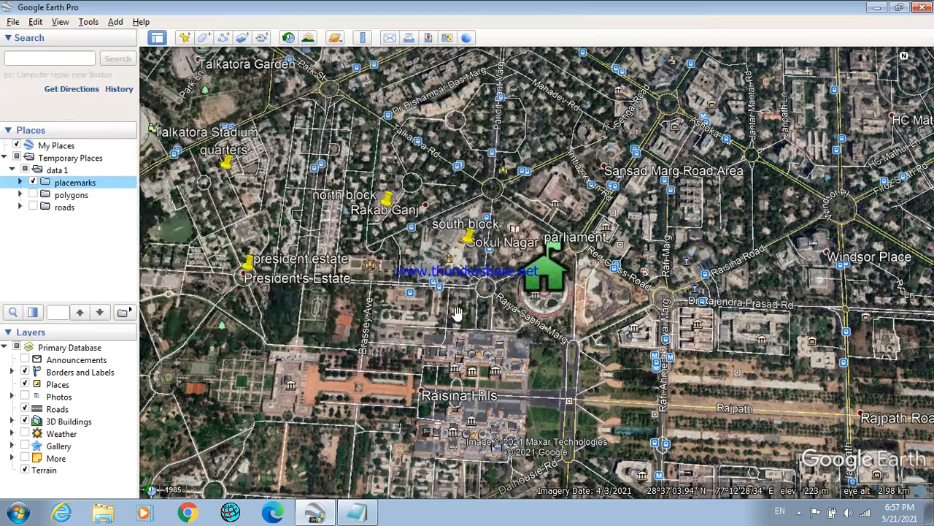
Step: Check the saved placemarks file on the Windows desktop and return to Google Earth Pro
click(877, 7)
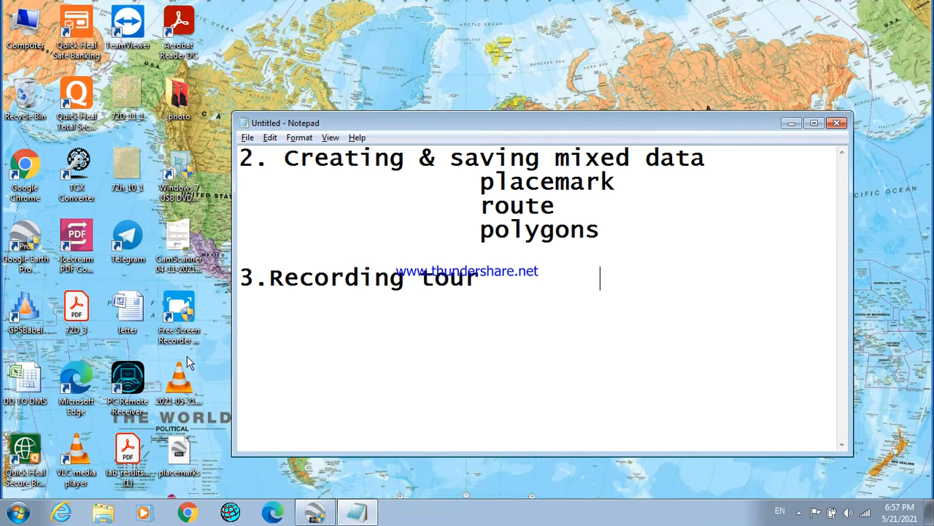
click(178, 448)
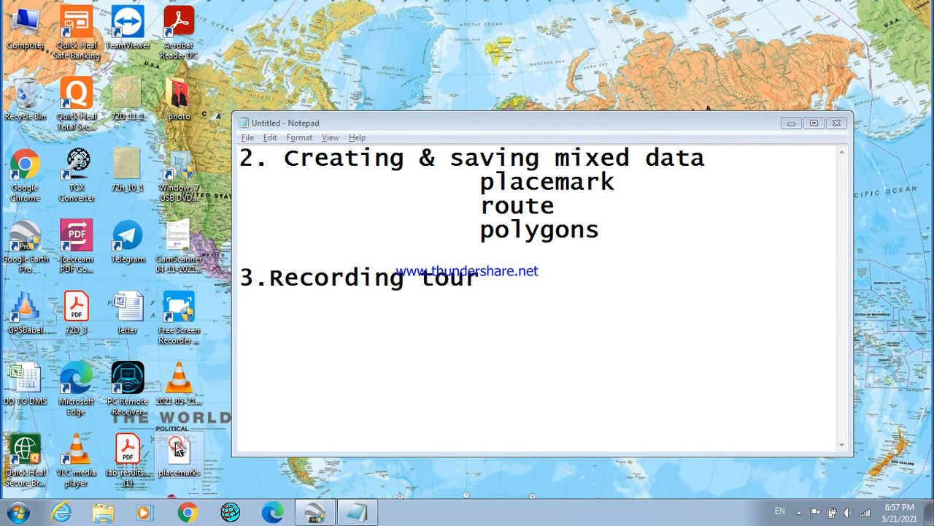
click(322, 517)
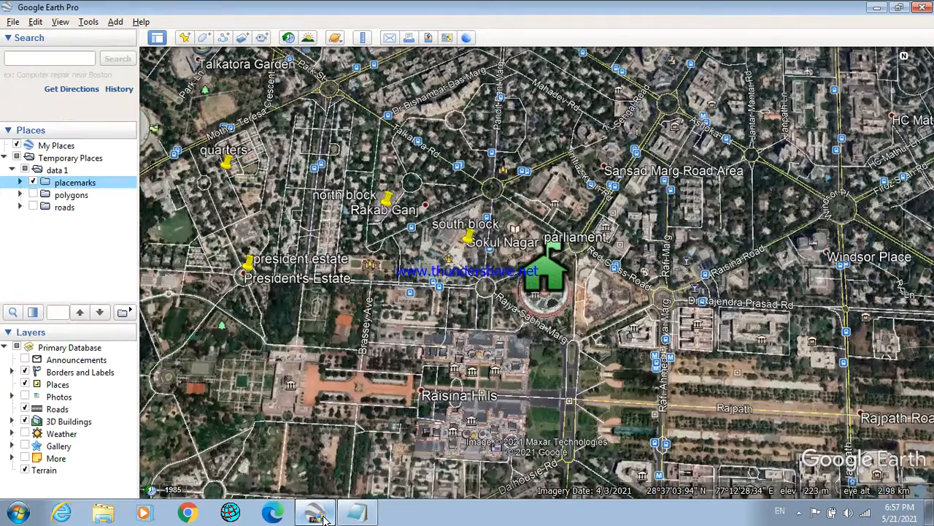
Step: Show the polygons folder on the map and move the roads folder out of data 1 into My Places
click(33, 195)
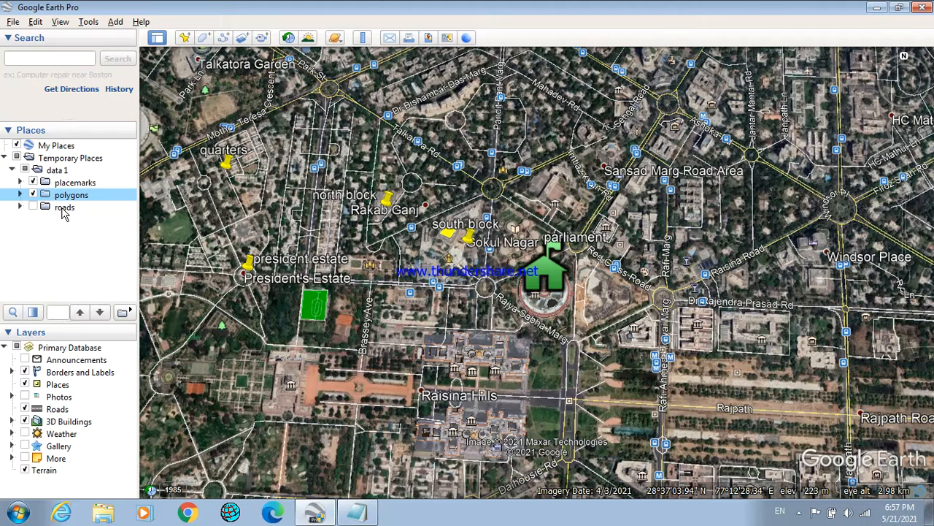
click(63, 208)
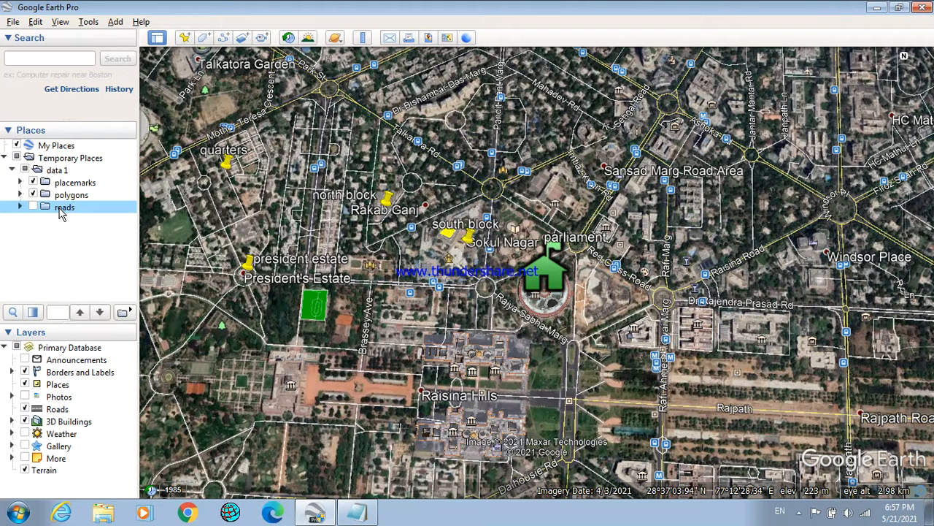
key(Delete)
click(49, 147)
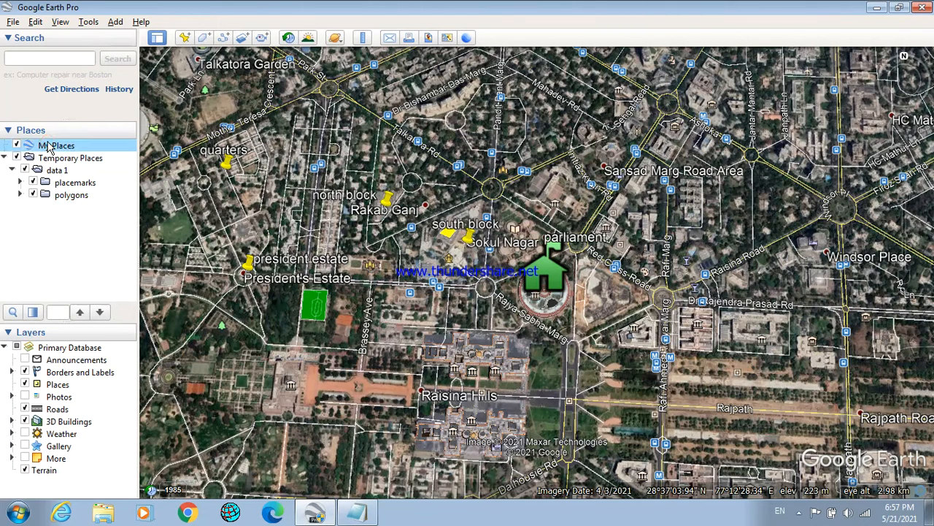
key(ctrl+v)
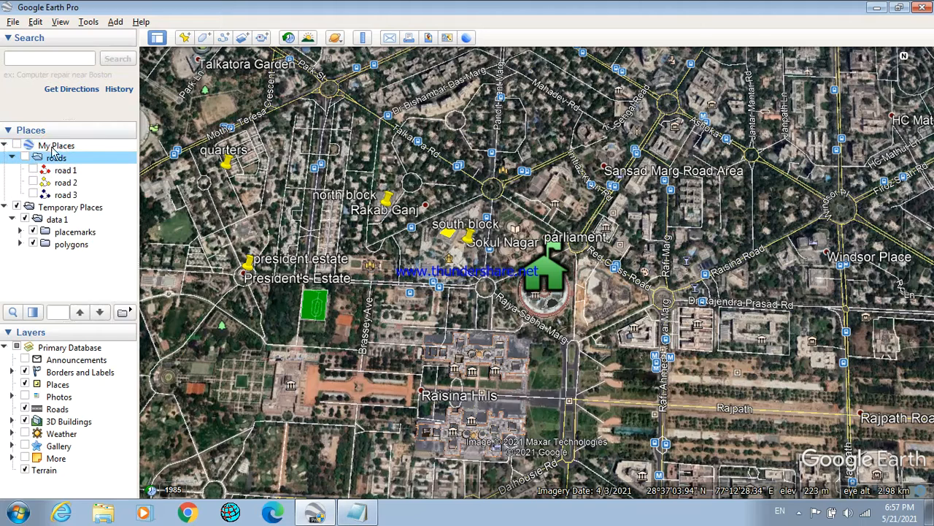
Step: Toggle data 1 and its placemarks and polygons subfolders off and on to check what each contains on the map
click(25, 220)
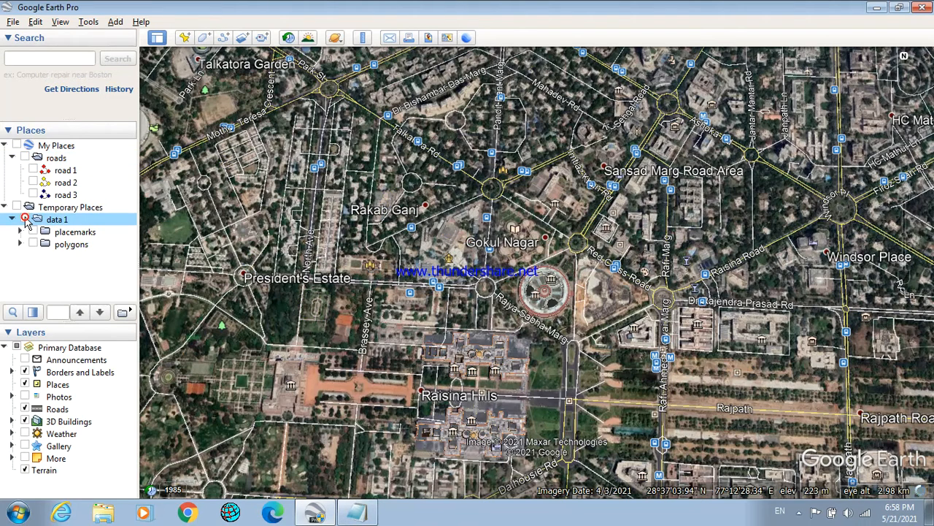
click(26, 220)
click(33, 232)
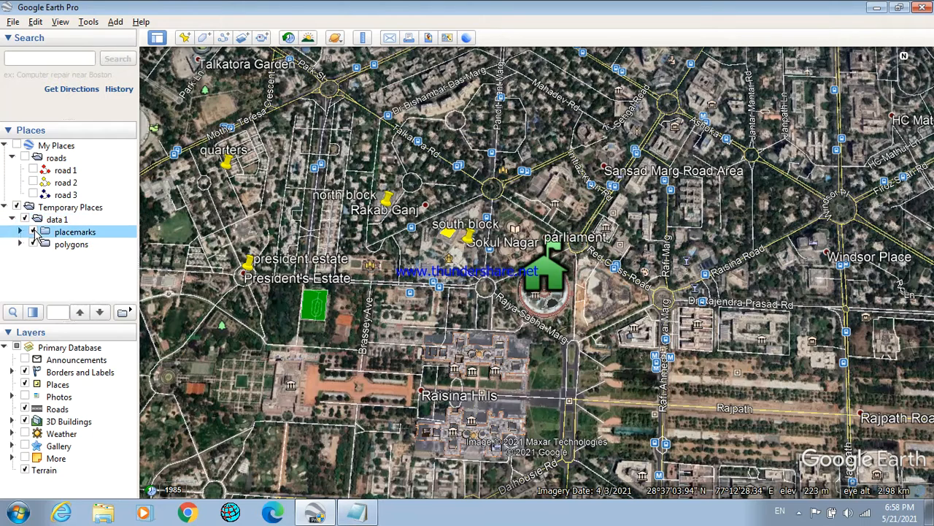
click(33, 232)
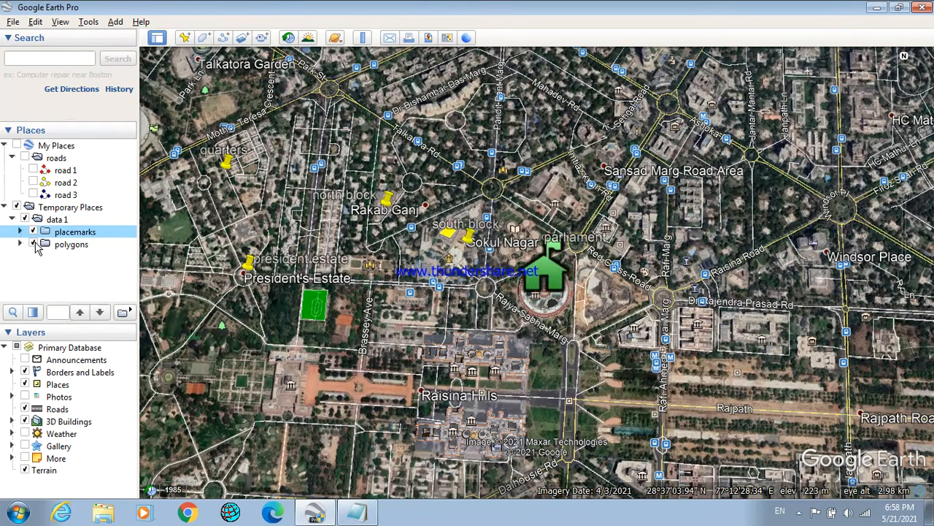
click(34, 245)
click(34, 244)
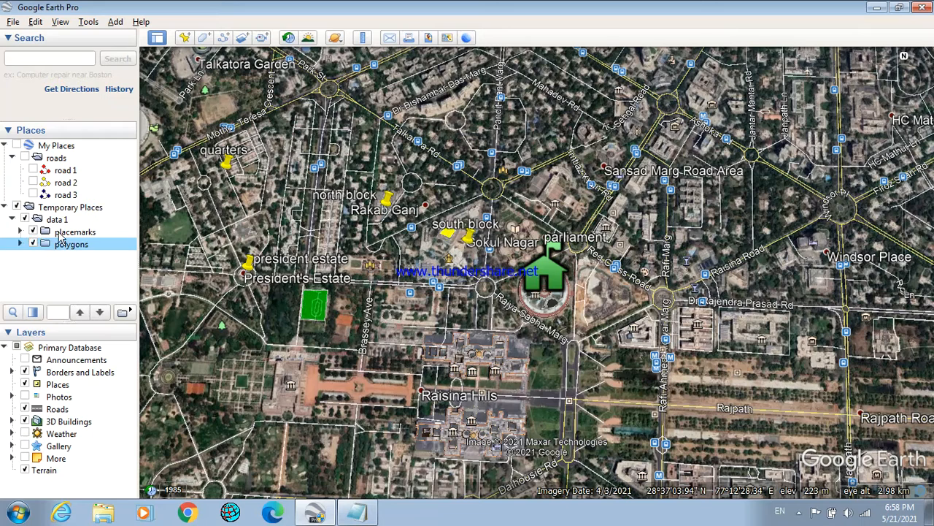
Step: Save the data 1 folder, holding only placemarks and polygons, to the Desktop as a Kmz file named data 1
click(57, 221)
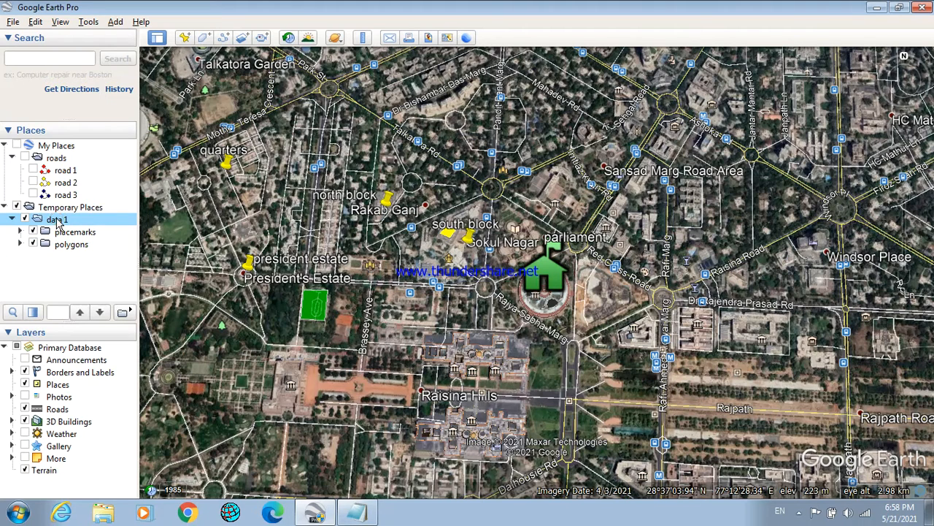
right_click(58, 225)
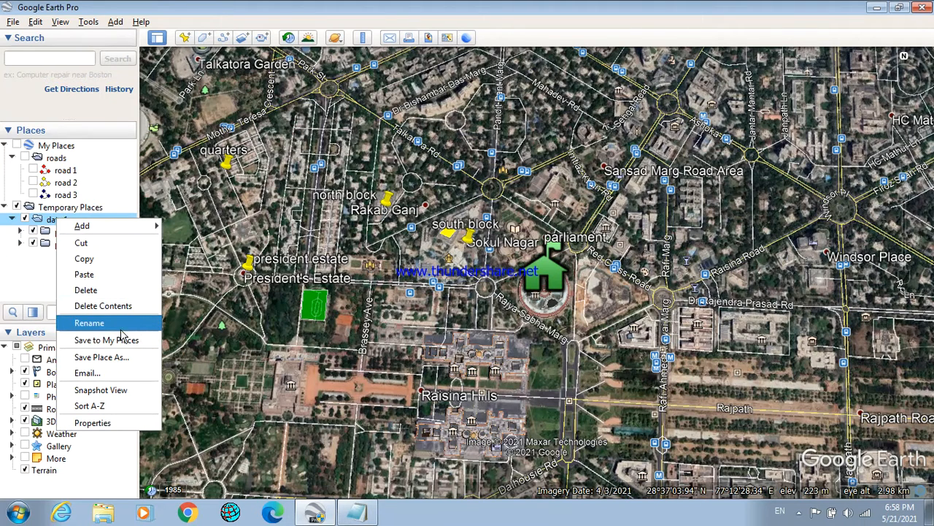
click(104, 358)
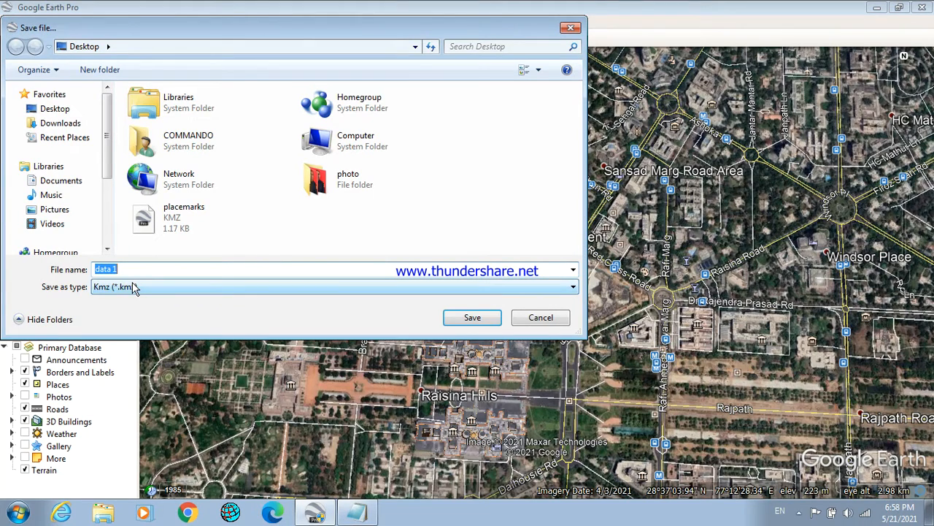
click(481, 321)
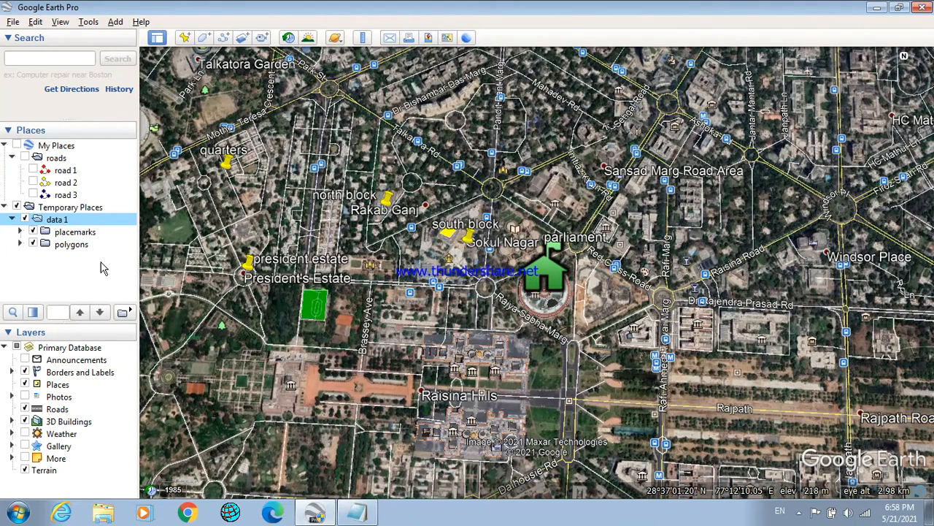
Step: Move the roads folder from My Places back into data 1 and collapse it
click(53, 158)
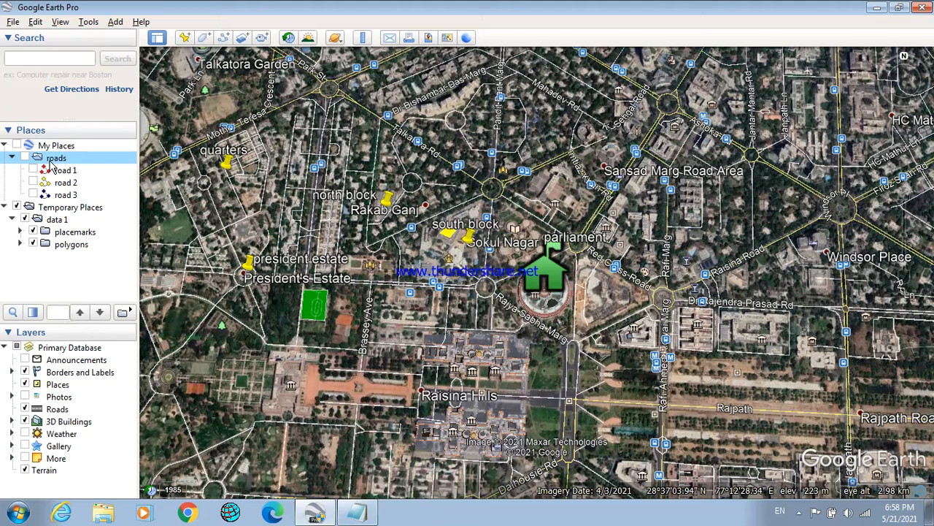
key(Delete)
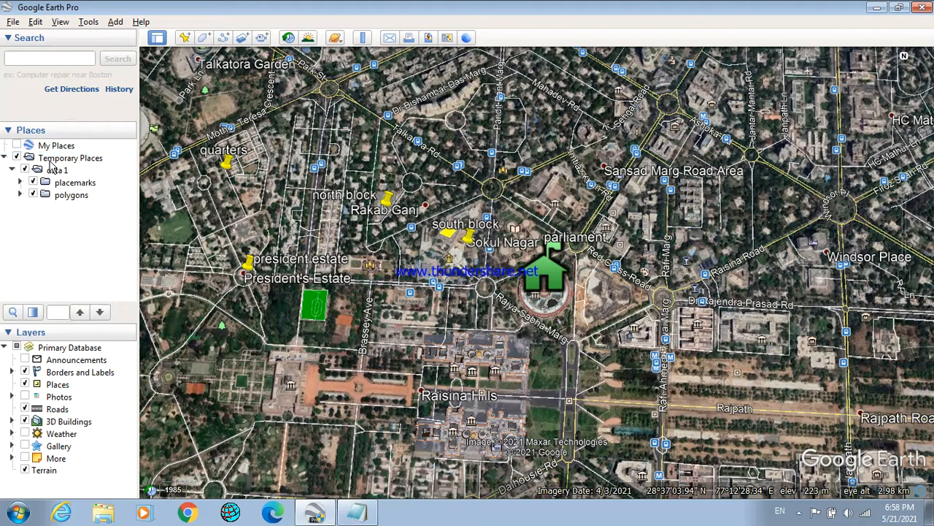
click(57, 172)
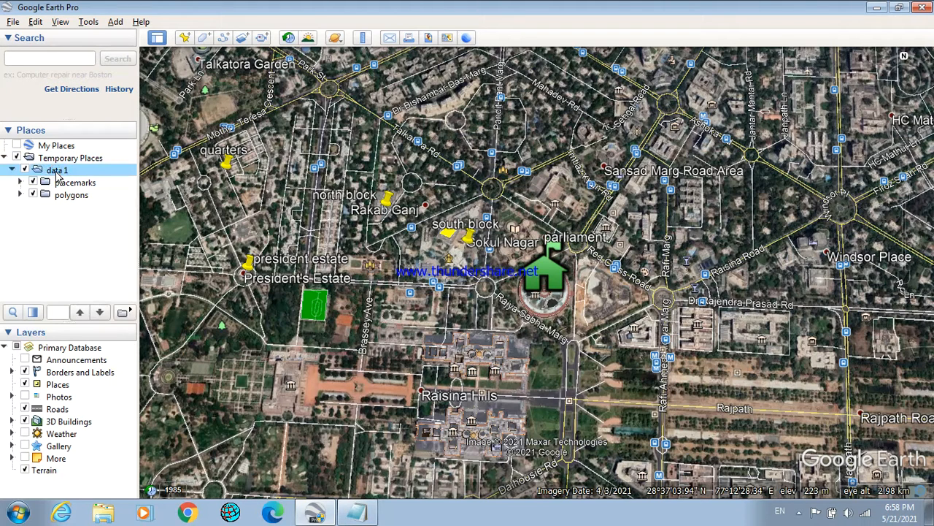
key(ctrl+v)
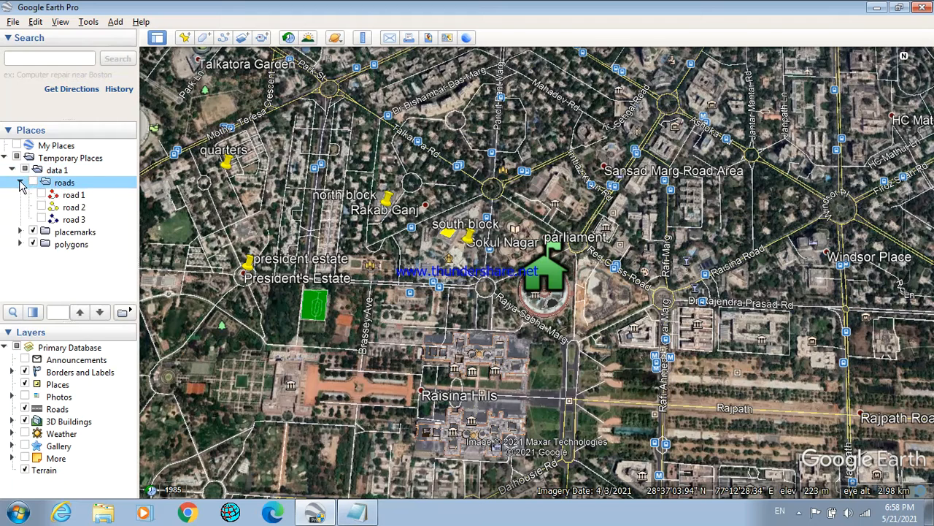
click(20, 183)
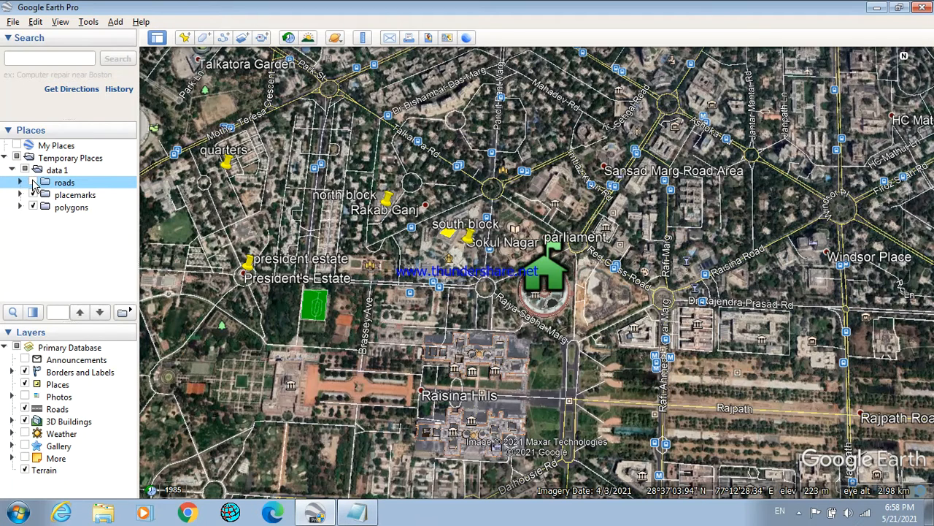
Step: Show the roads folder on the map and toggle data 1 off and on to check all three subfolders
click(32, 183)
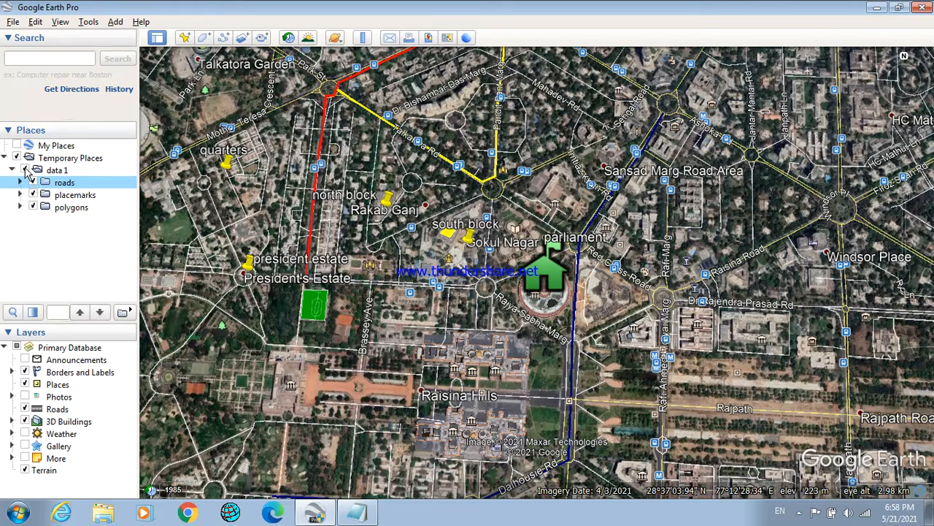
click(25, 171)
click(24, 170)
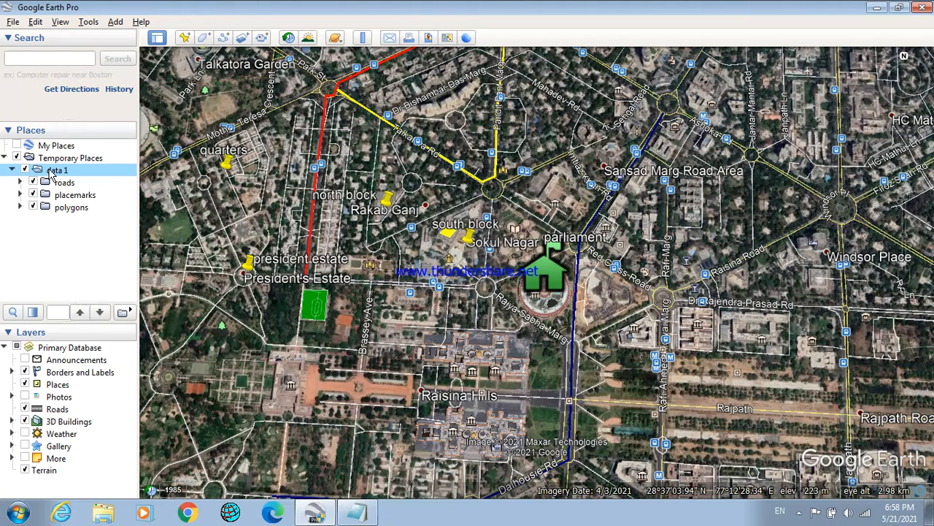
Step: Save the data 1 folder with all three subfolders to the Desktop as a Kmz file named complete data
right_click(48, 168)
click(44, 169)
right_click(44, 170)
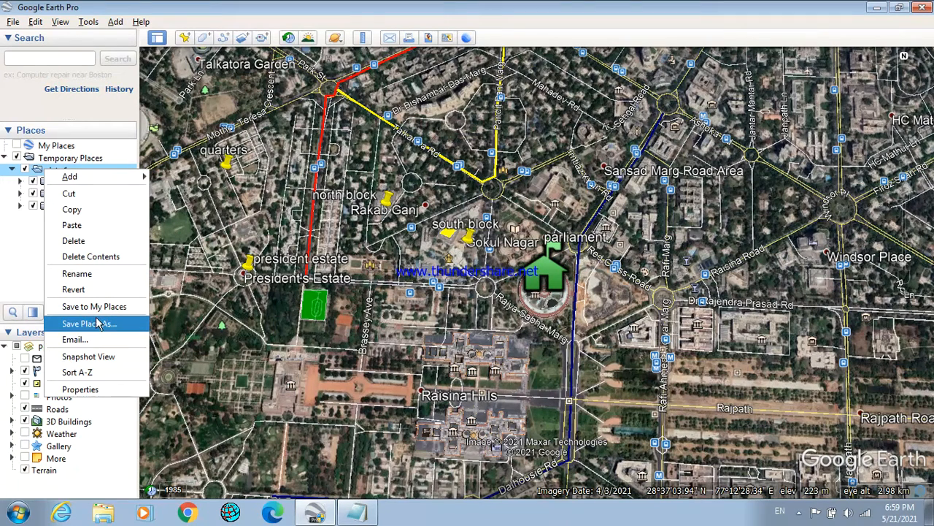
click(97, 323)
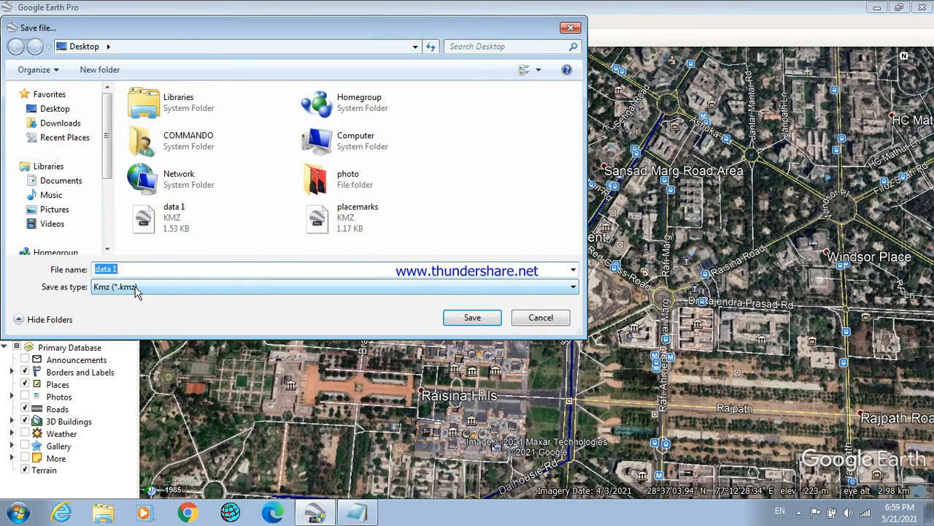
click(126, 269)
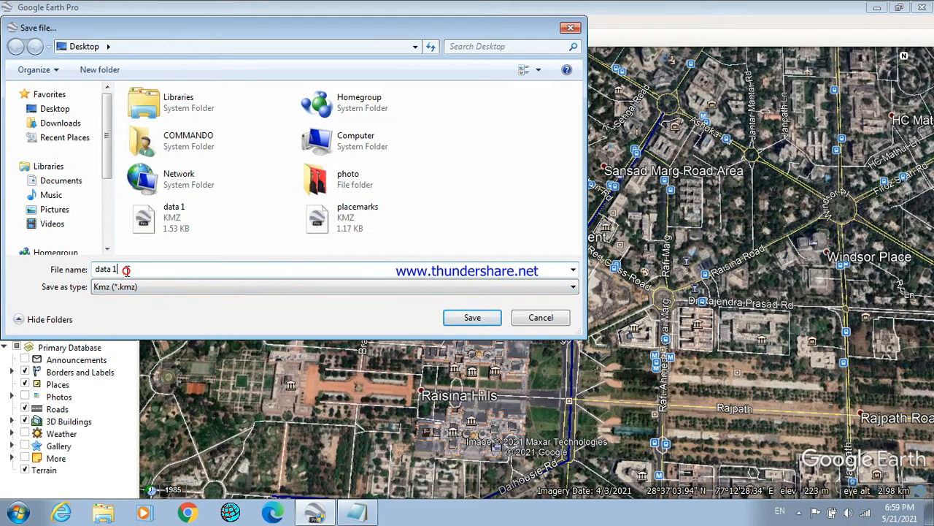
key(BackSpace)
key(BackSpace)
key(BackSpace)
key(BackSpace)
key(BackSpace)
key(BackSpace)
text(complete data)
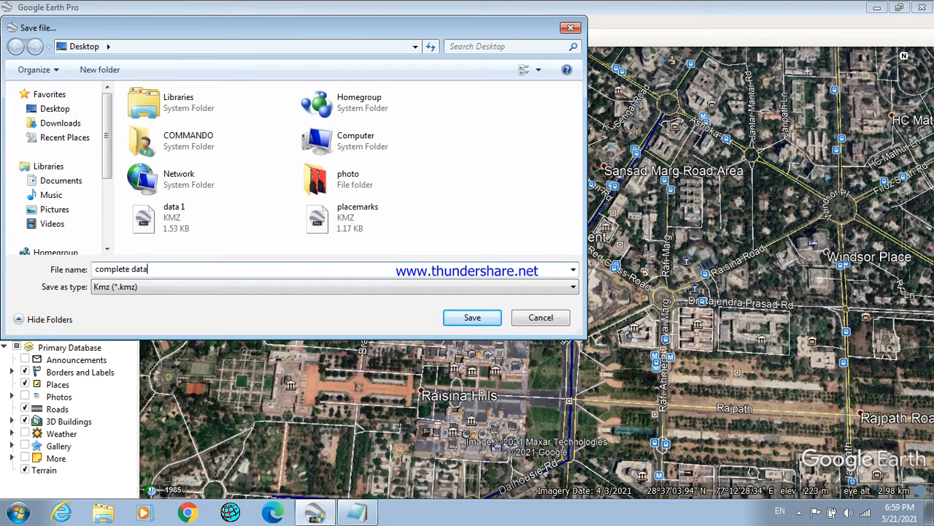
click(479, 317)
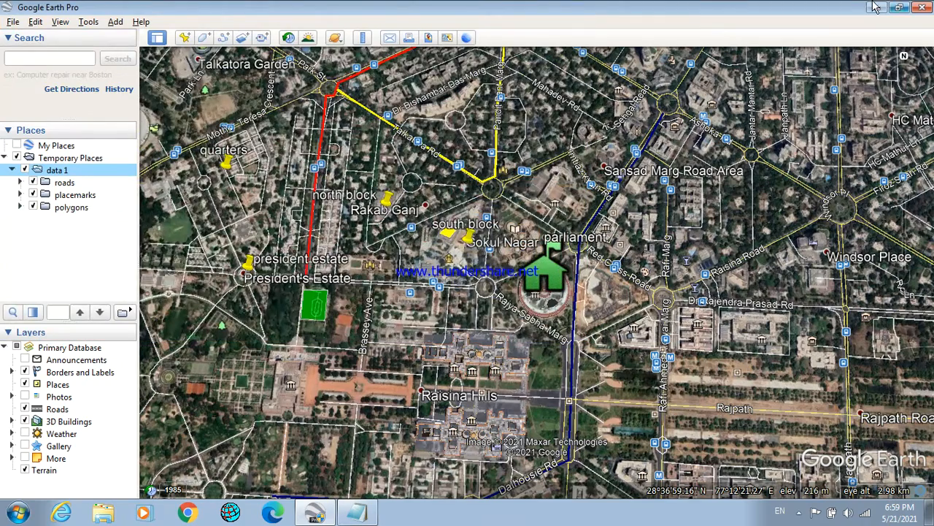
Step: Go to the Windows desktop and move the Notepad window clear of the saved complete data file
click(877, 6)
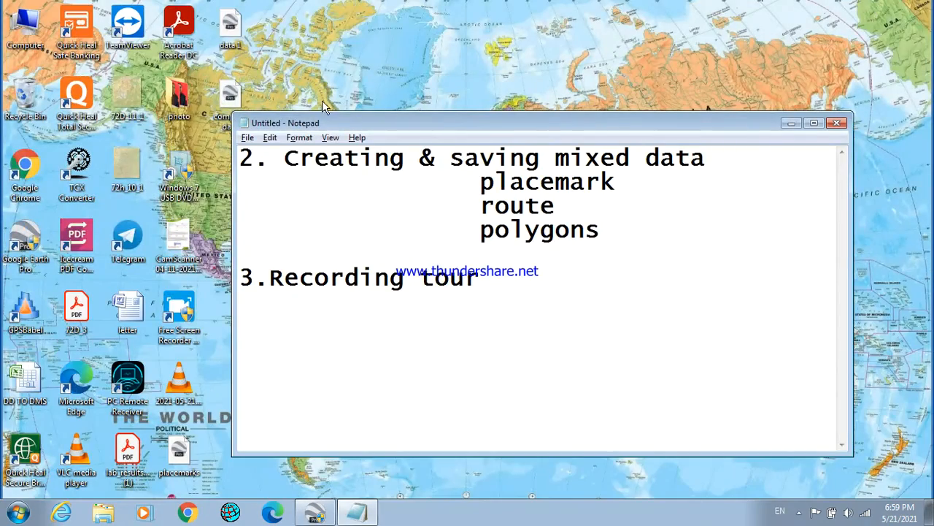
drag(297, 117, 375, 102)
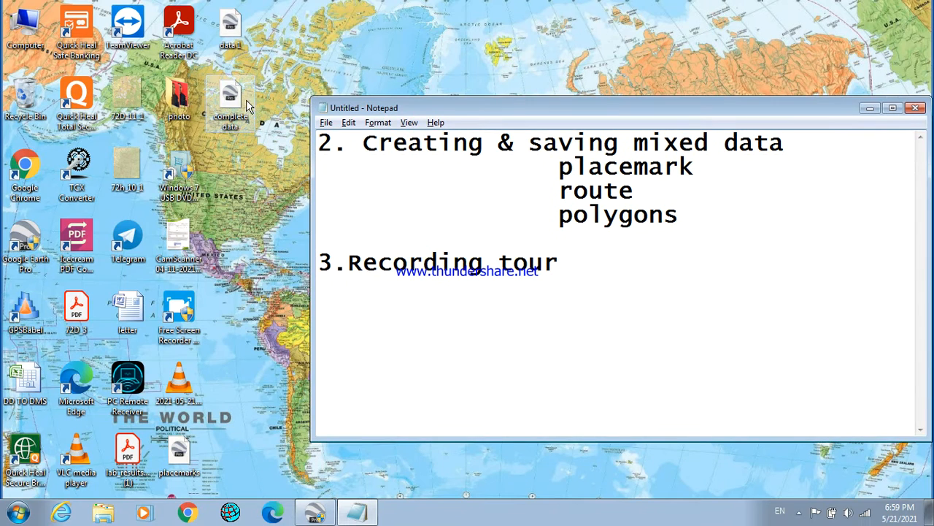
Step: Delete the data 1, complete data and placemarks files from the Windows desktop and switch back to Google Earth Pro
click(233, 106)
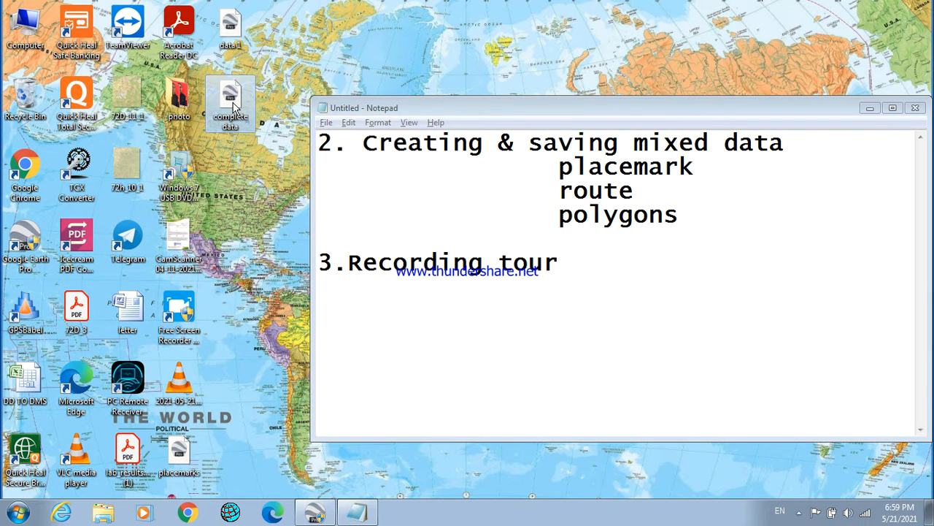
drag(254, 1, 221, 173)
key(Delete)
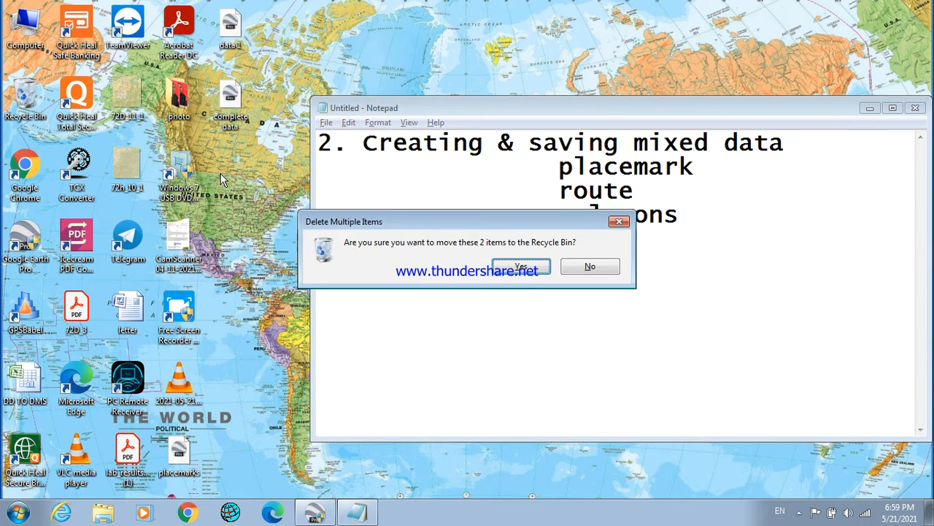
key(Return)
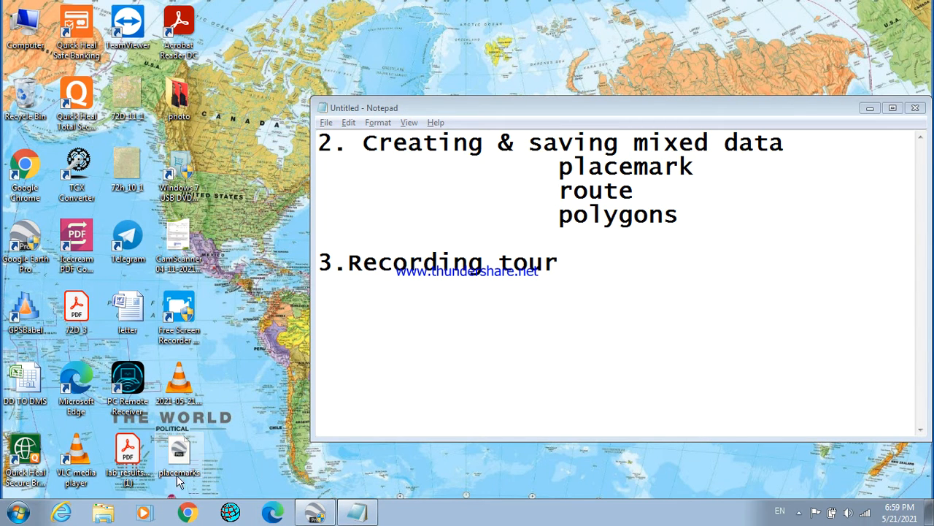
click(179, 464)
key(Delete)
key(Return)
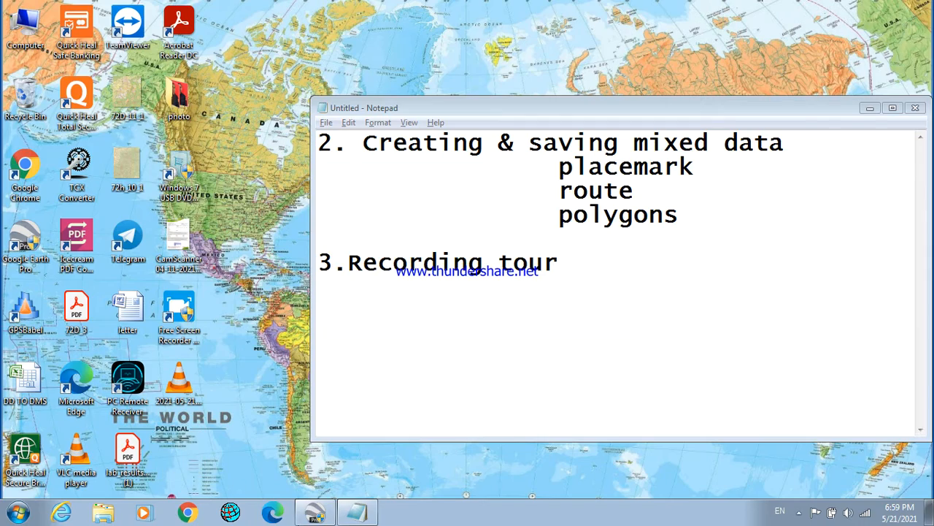
click(315, 513)
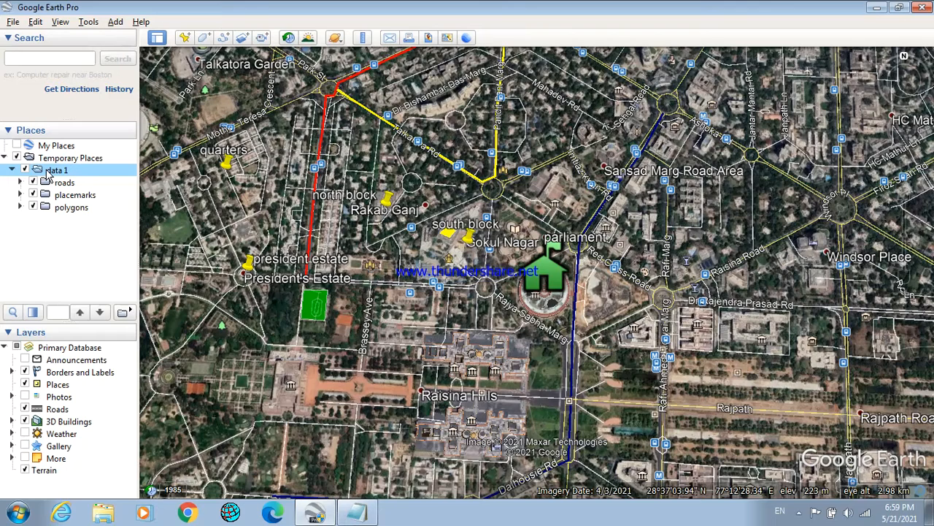
Step: Cut the data 1 folder from Temporary Places, paste it into My Places and toggle its visibility off and on
right_click(49, 175)
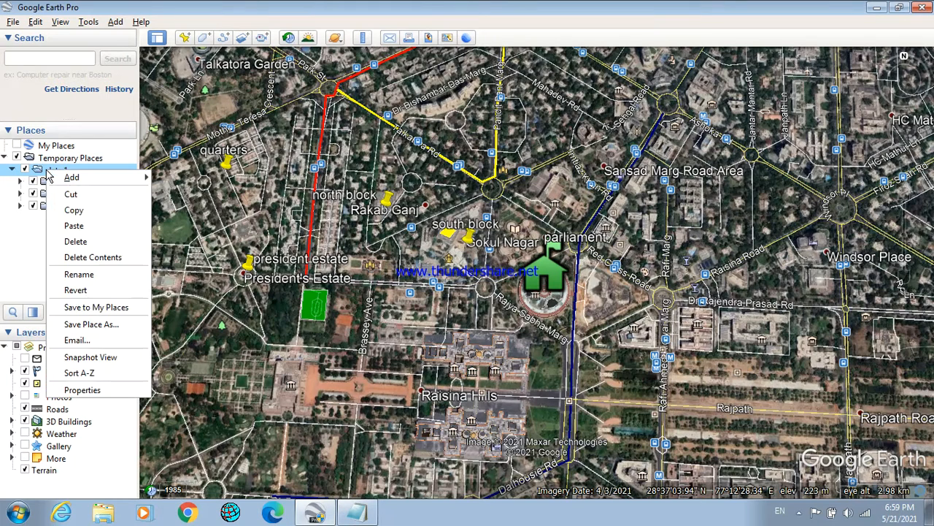
click(36, 172)
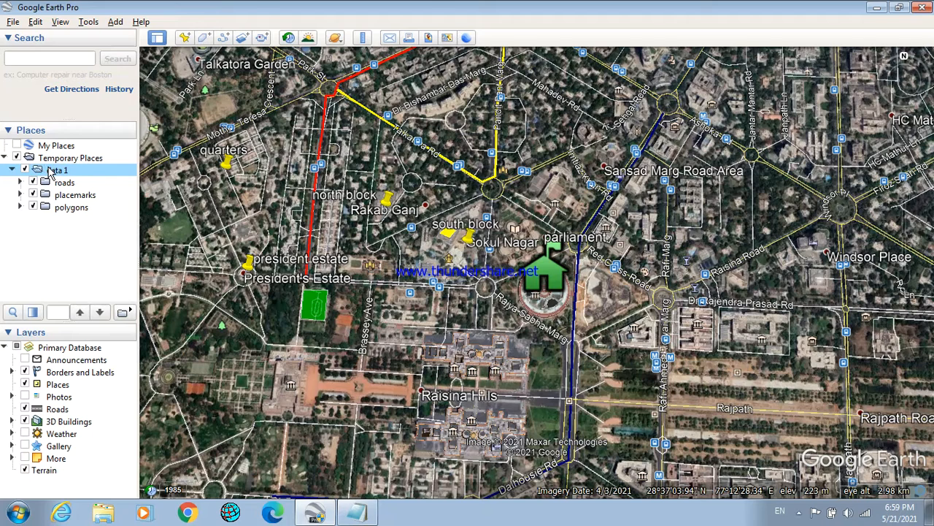
key(Delete)
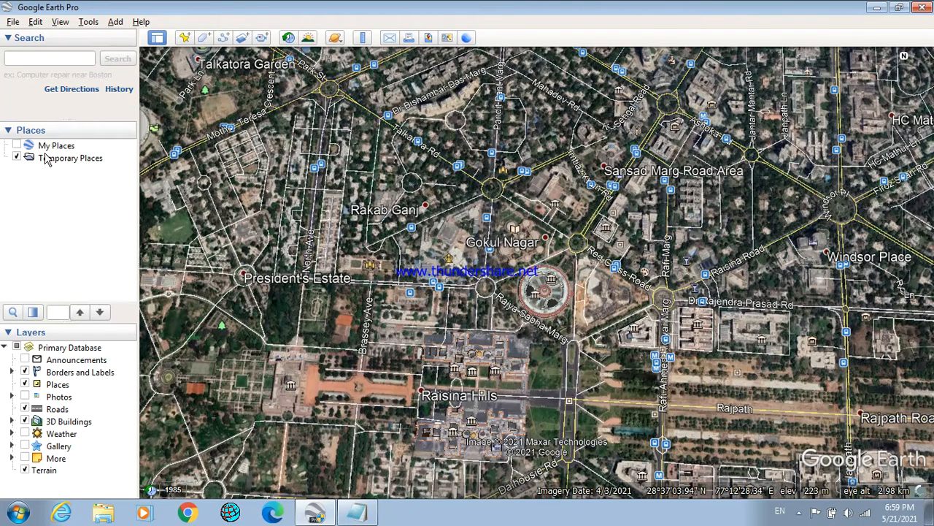
click(46, 146)
key(ctrl+v)
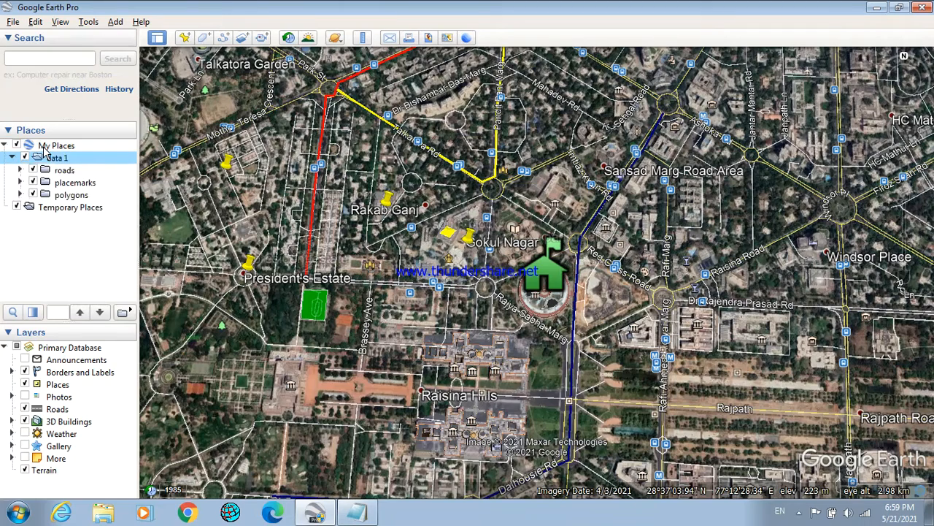
click(26, 158)
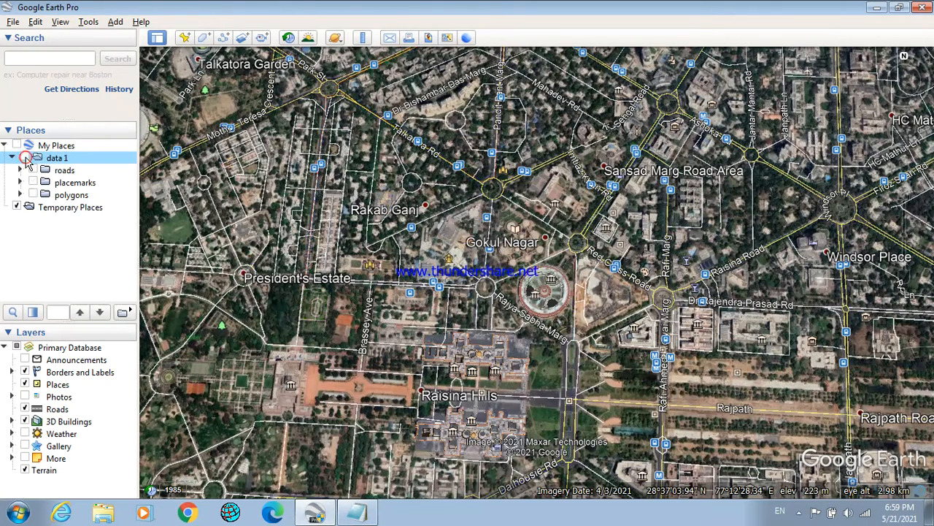
click(25, 158)
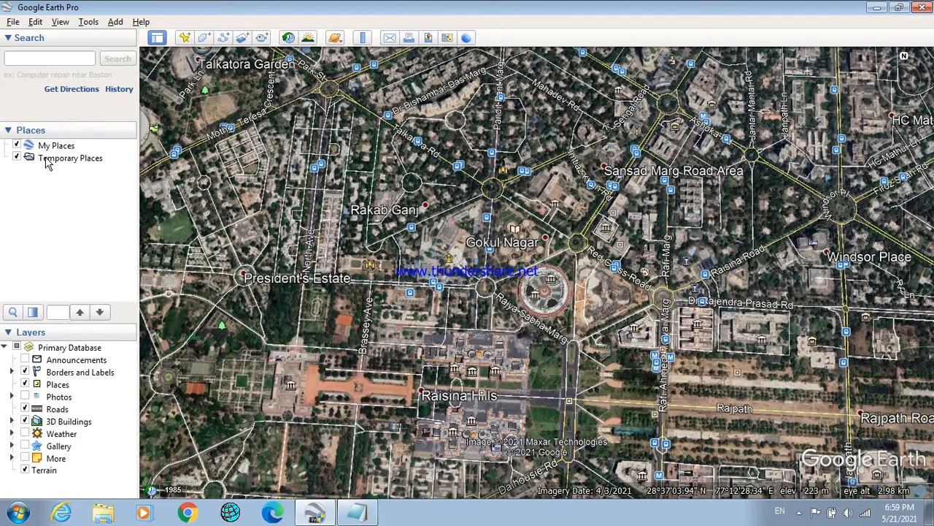
Step: Paste the data 1 folder back into Temporary Places, toggle its visibility off and on, and collapse it
click(45, 157)
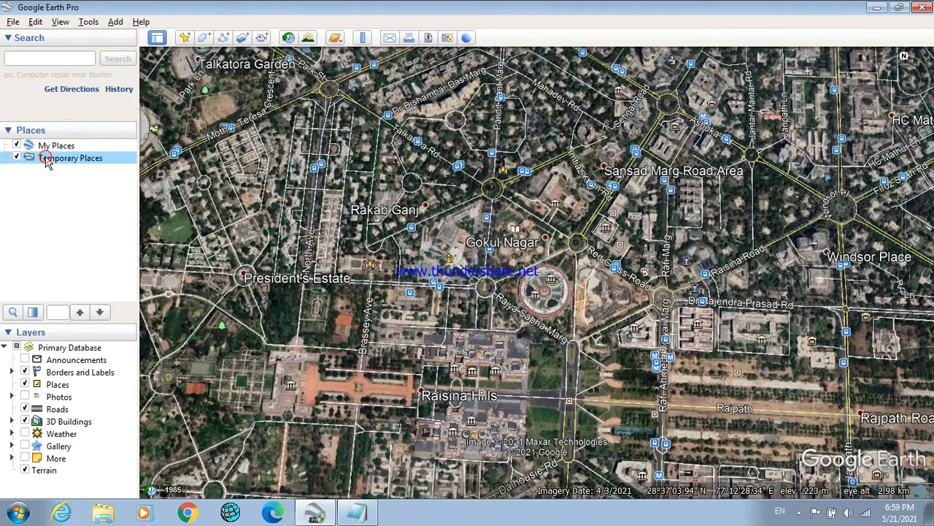
key(ctrl+v)
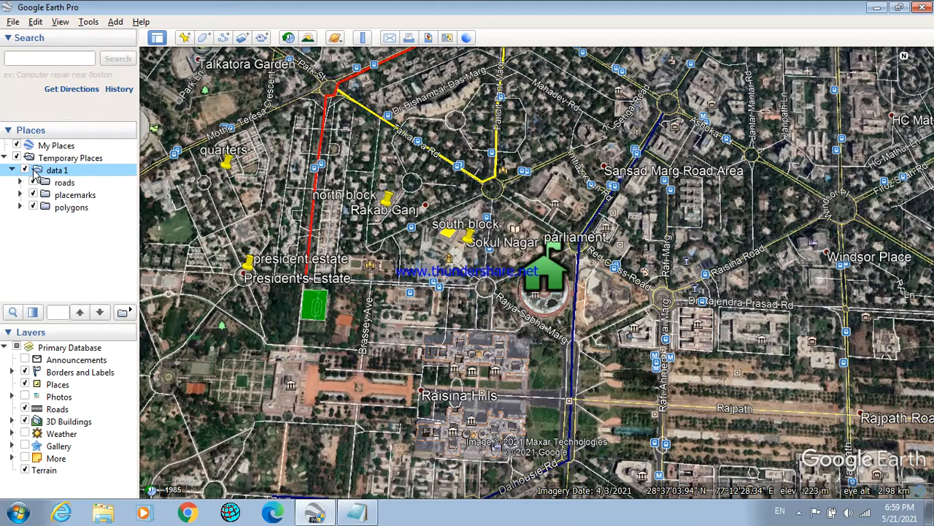
click(25, 169)
click(25, 169)
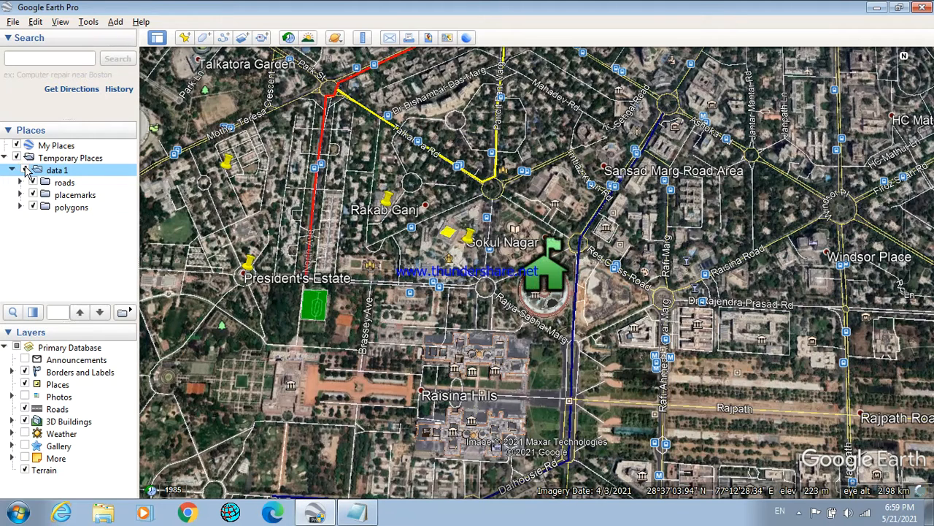
click(12, 170)
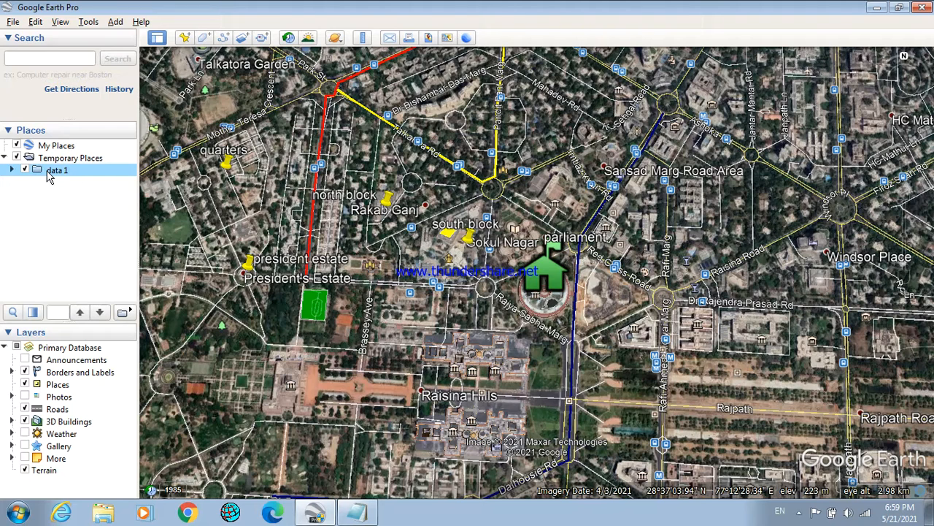
Step: Save the data 1 folder to My Places, fly to its contents and expand it
right_click(48, 176)
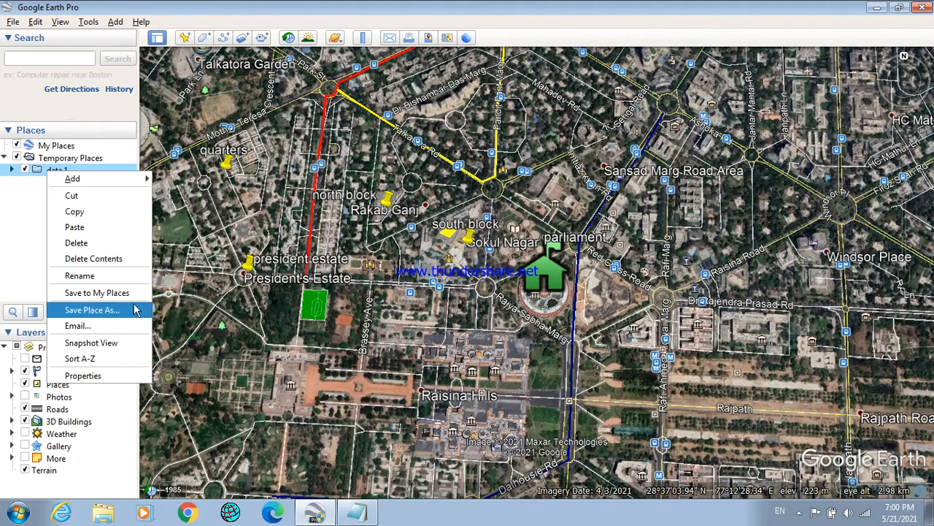
click(97, 292)
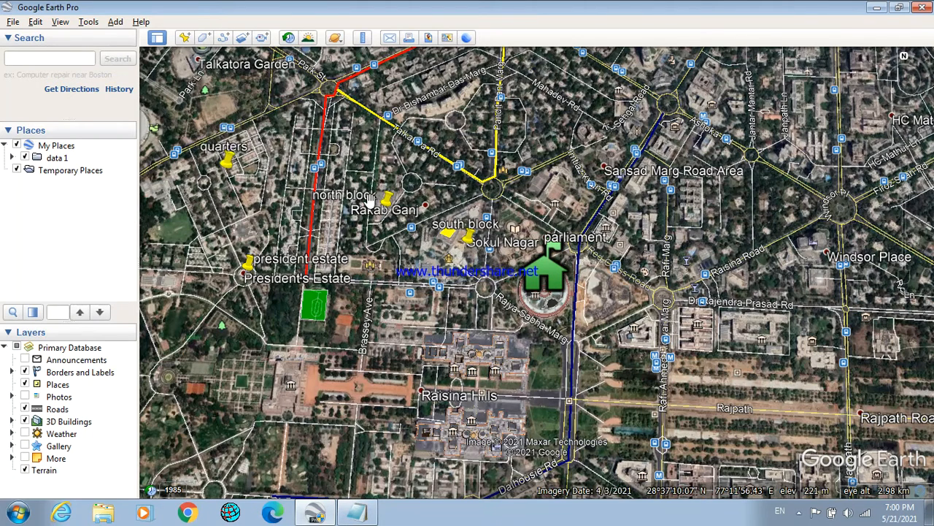
click(53, 159)
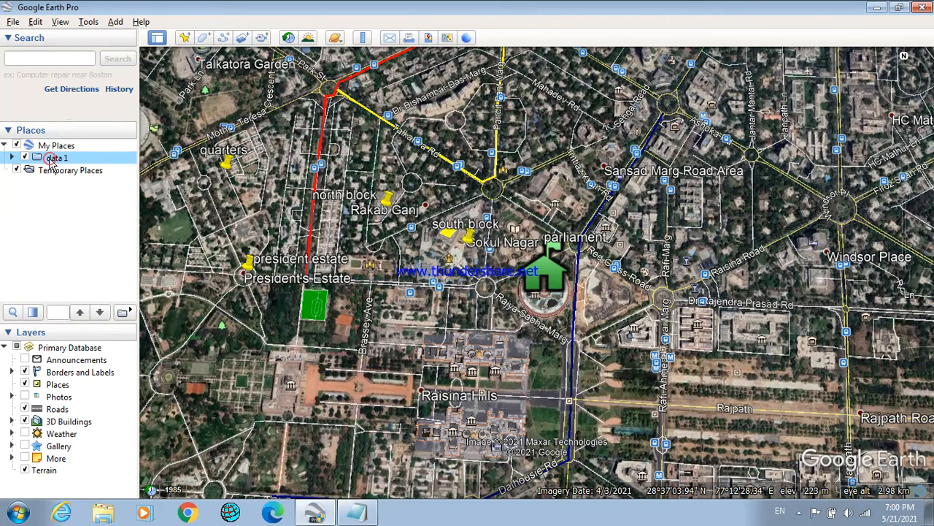
double_click(53, 159)
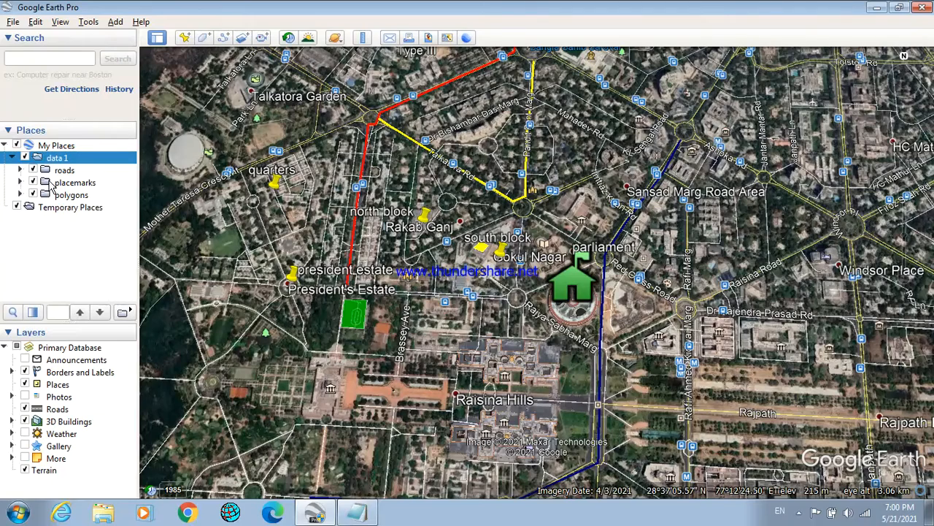
Step: Toggle the roads and placemarks subfolders of data 1 off and on to check their contents on the map
click(33, 170)
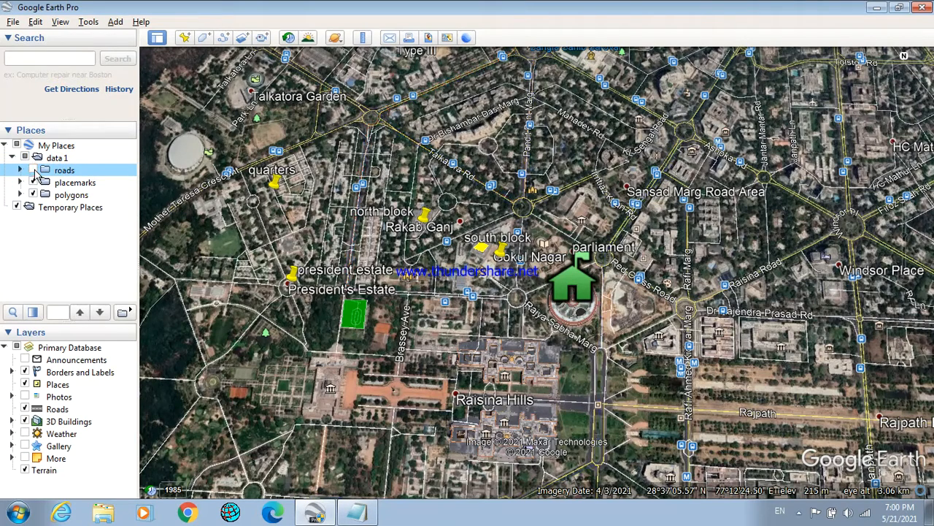
click(33, 170)
click(33, 183)
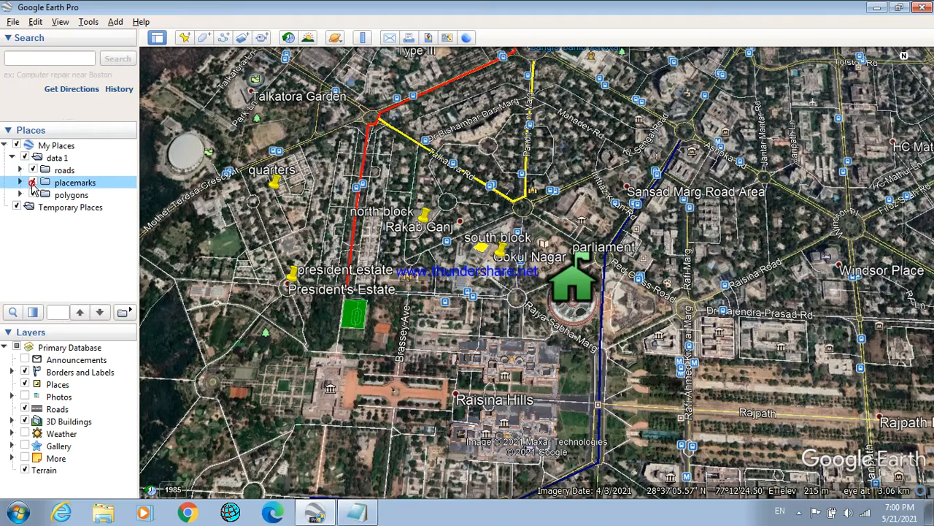
click(33, 183)
drag(363, 307, 384, 364)
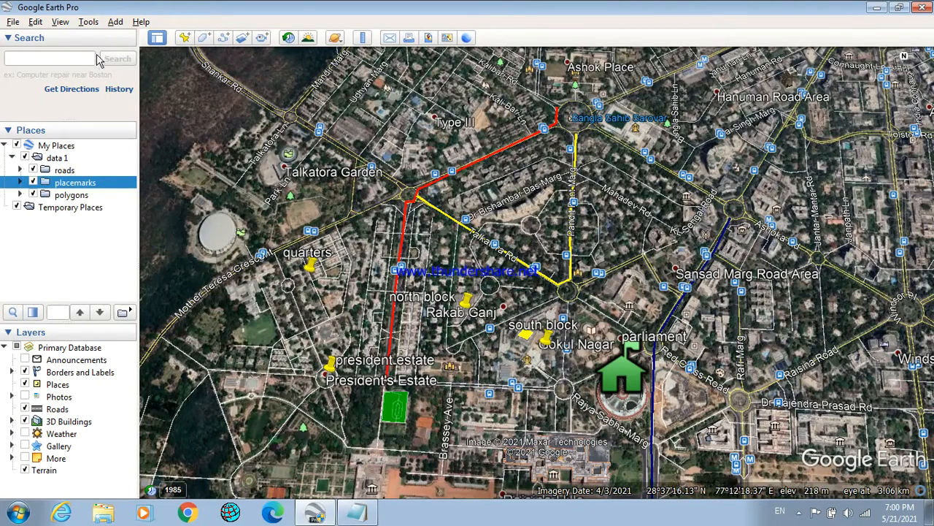
Step: Hide the sidebar and start recording a tour
click(159, 40)
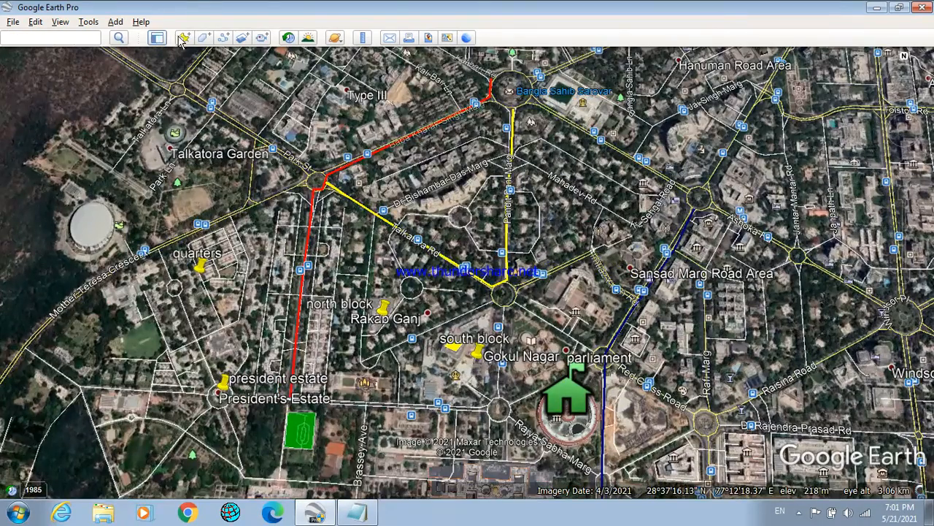
click(262, 39)
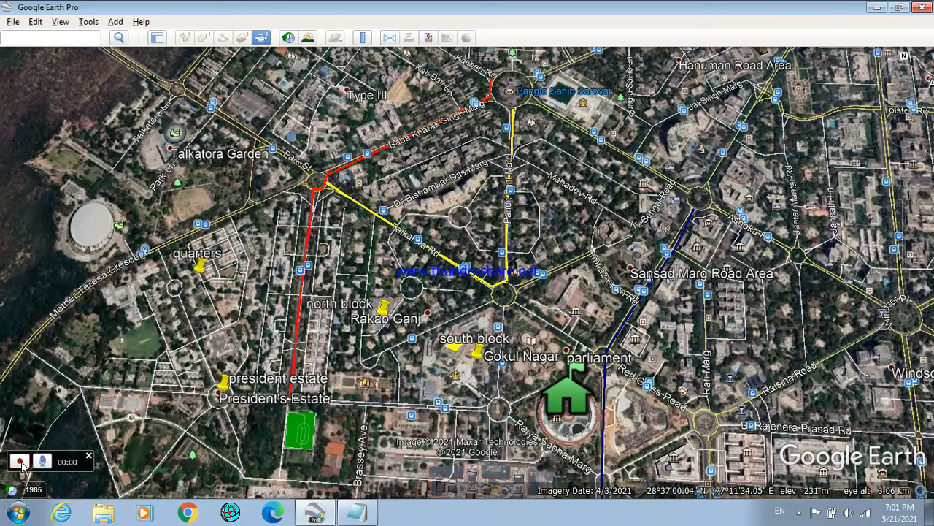
click(19, 461)
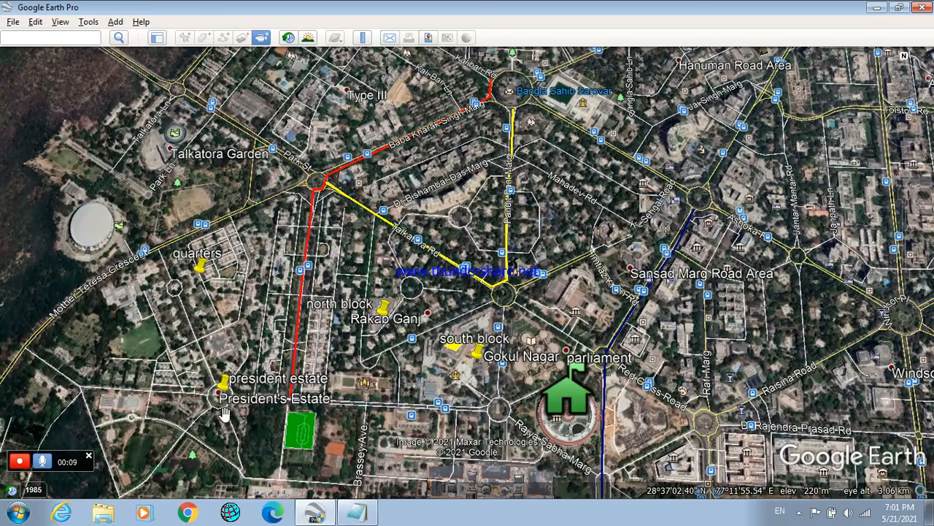
Step: While the tour records, move in on the president estate placemark and the green polygon and continue along the red road
drag(222, 387, 217, 382)
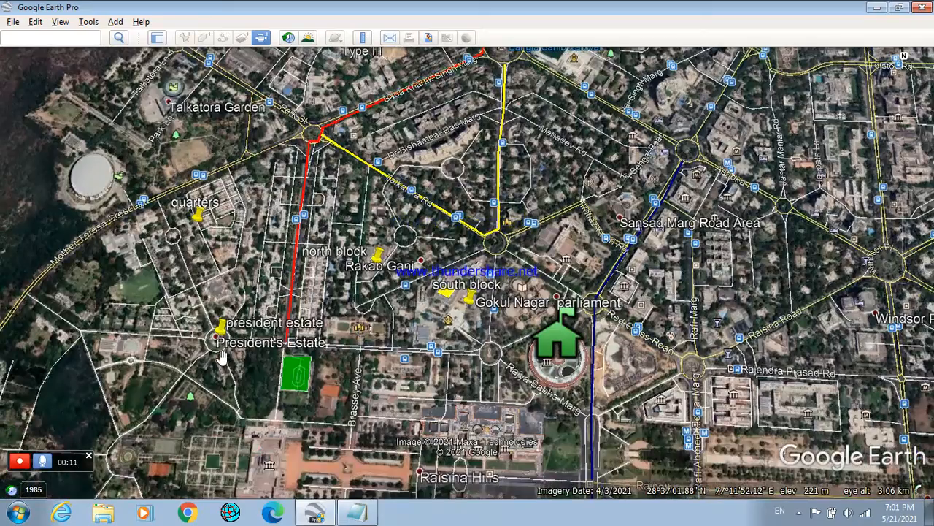
scroll(217, 382, up, 3)
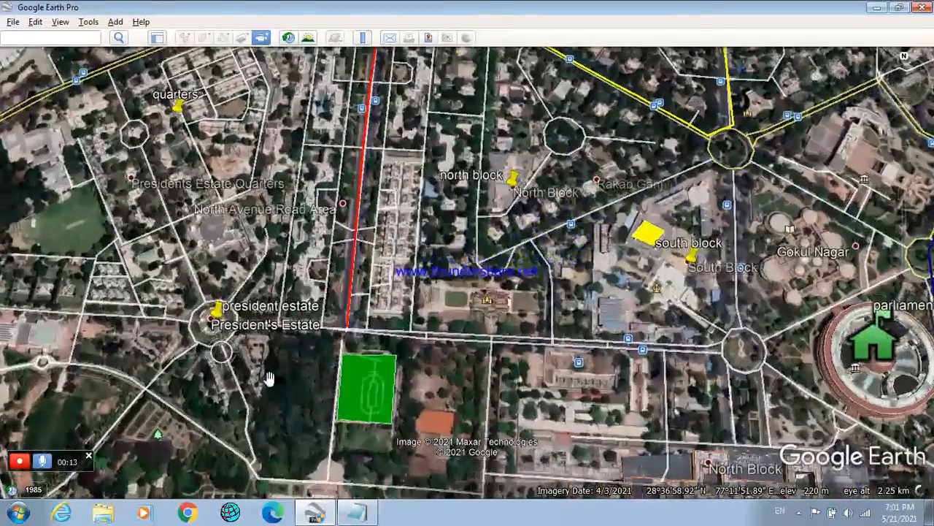
drag(441, 394, 429, 360)
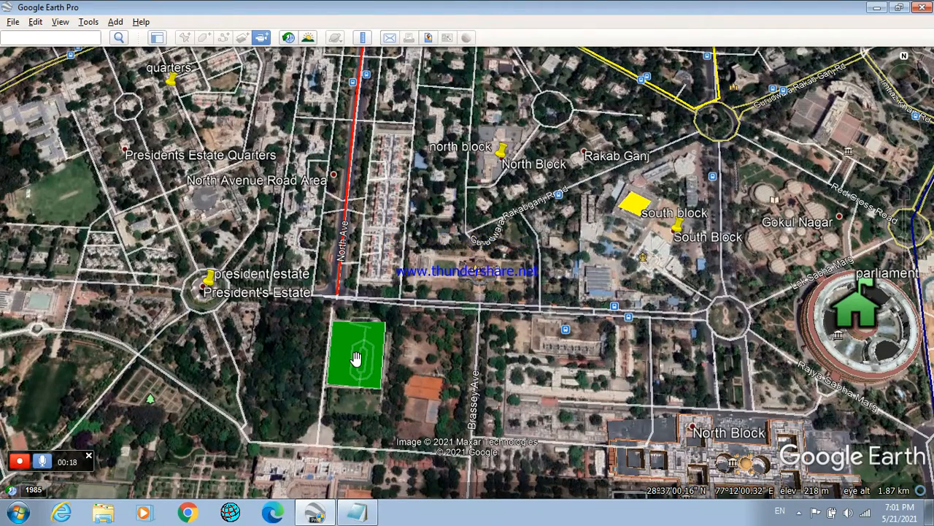
scroll(356, 357, up, 2)
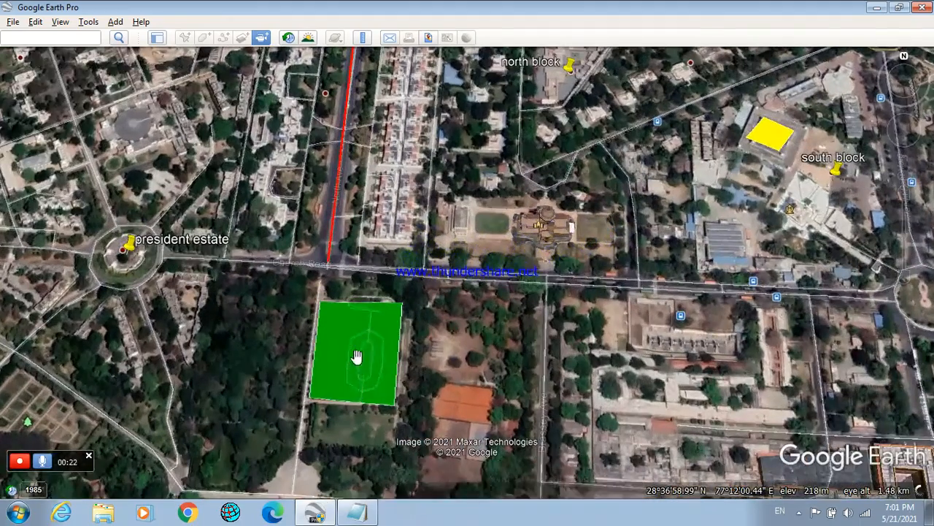
drag(384, 348, 333, 442)
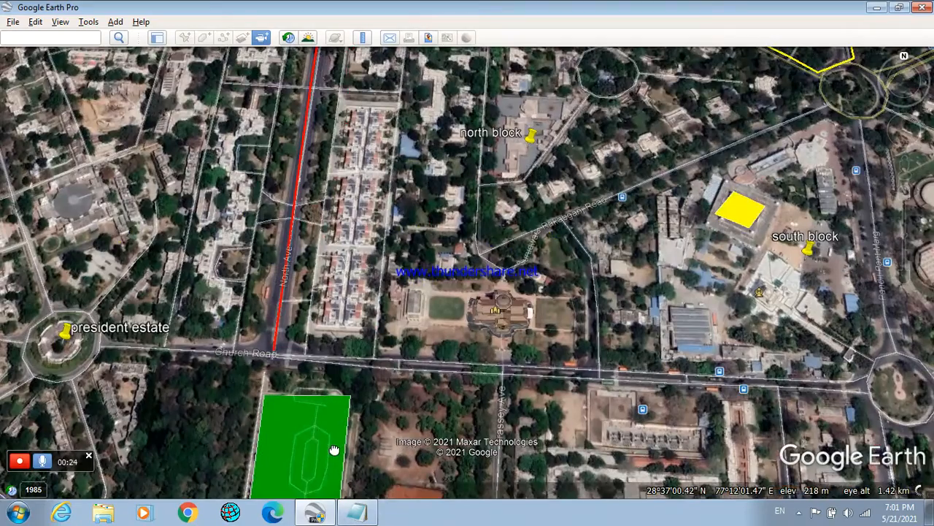
right_drag(333, 441, 338, 377)
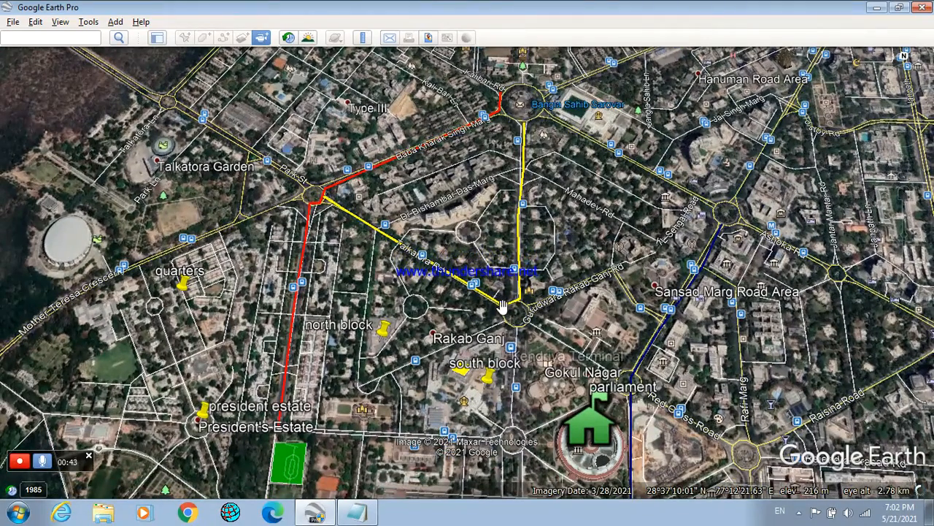
Step: While the tour records, move in on the red and yellow roads' junction and Talkatora Garden, and pull back toward the parliament placemark
scroll(496, 302, up, 3)
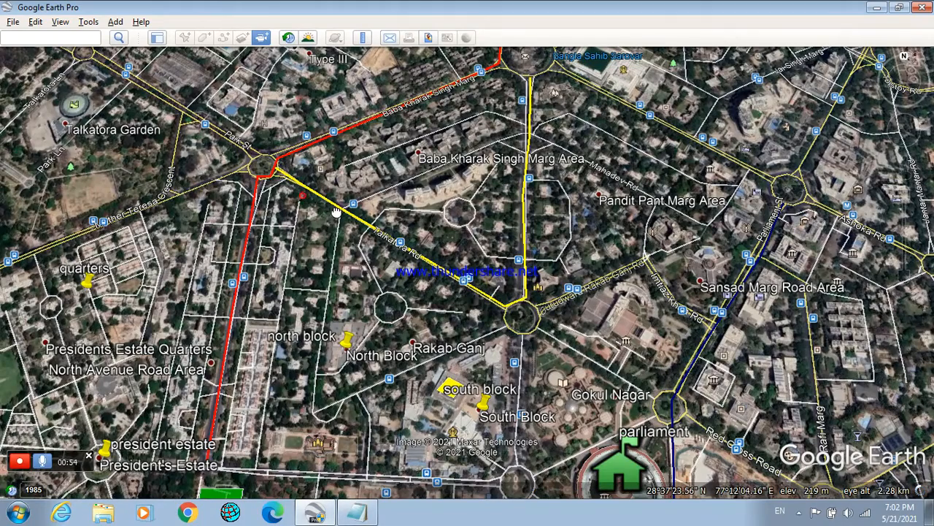
scroll(334, 211, up, 1)
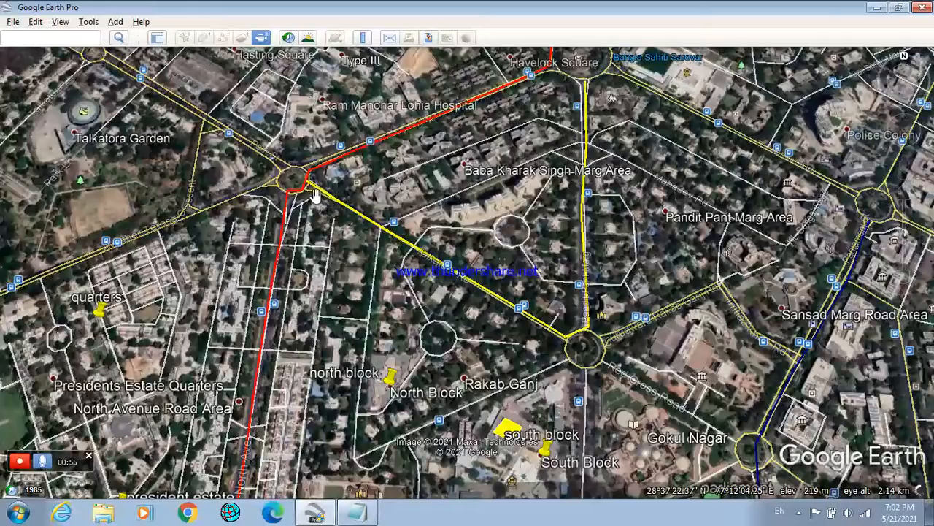
drag(315, 194, 341, 214)
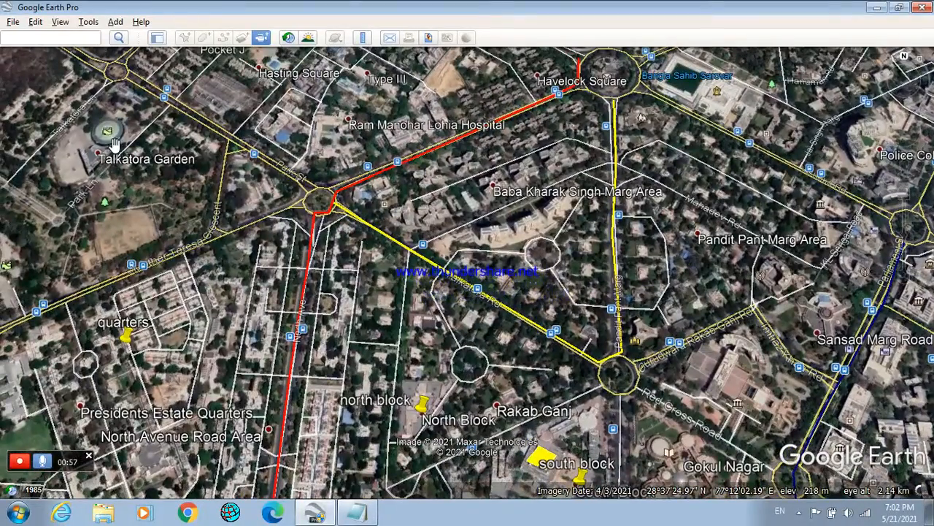
drag(164, 175, 213, 126)
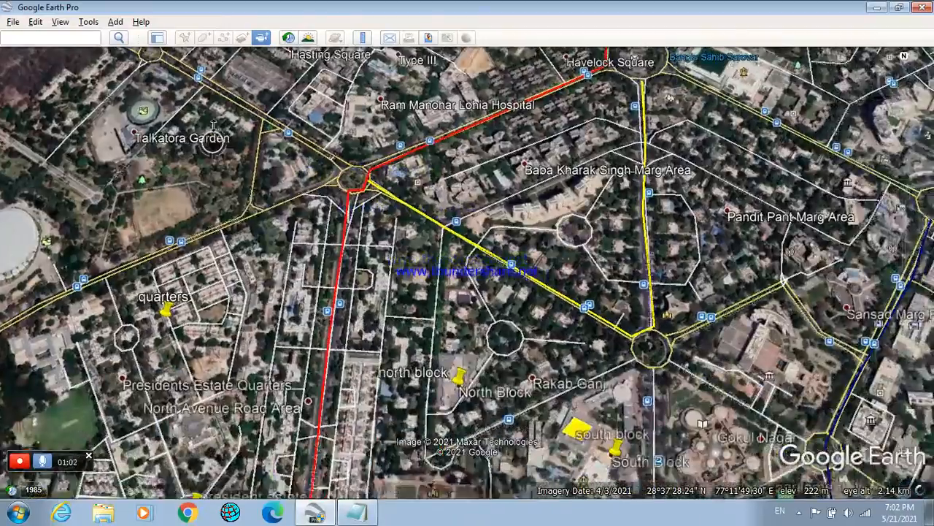
right_drag(213, 125, 213, 76)
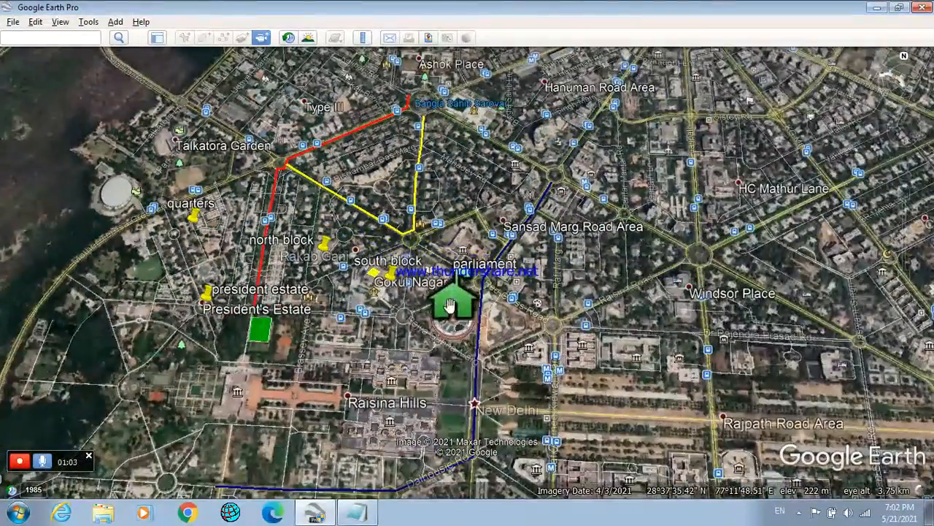
drag(449, 299, 433, 254)
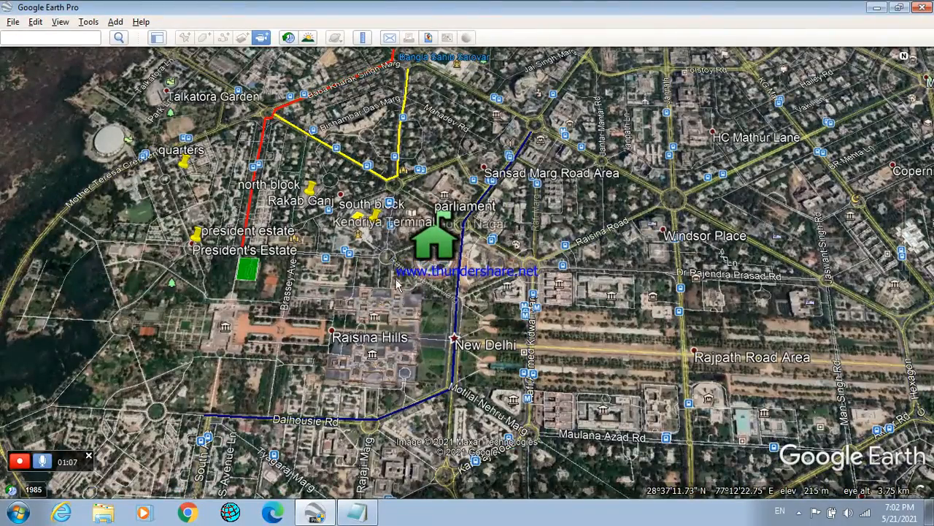
Step: Move in close on the parliament building, pull back to show its surroundings, and stop the tour recording
scroll(386, 275, up, 2)
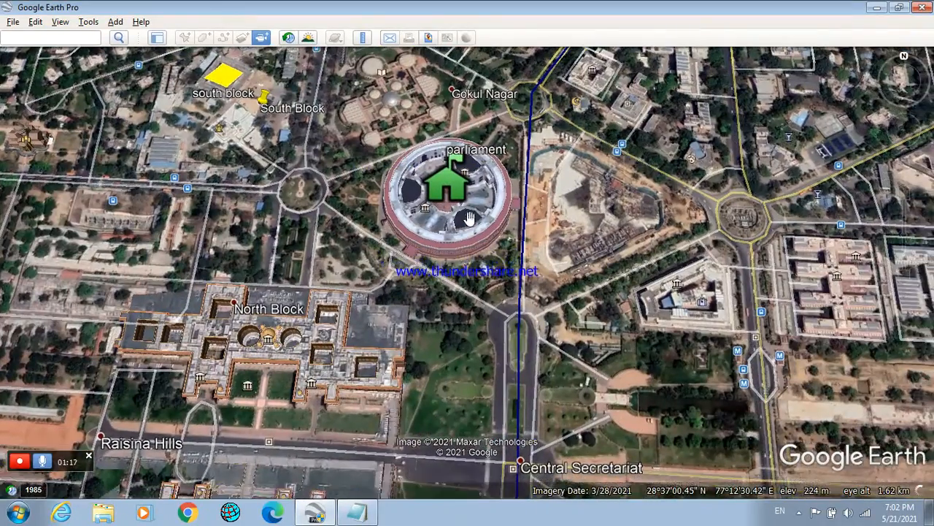
scroll(465, 263, up, 2)
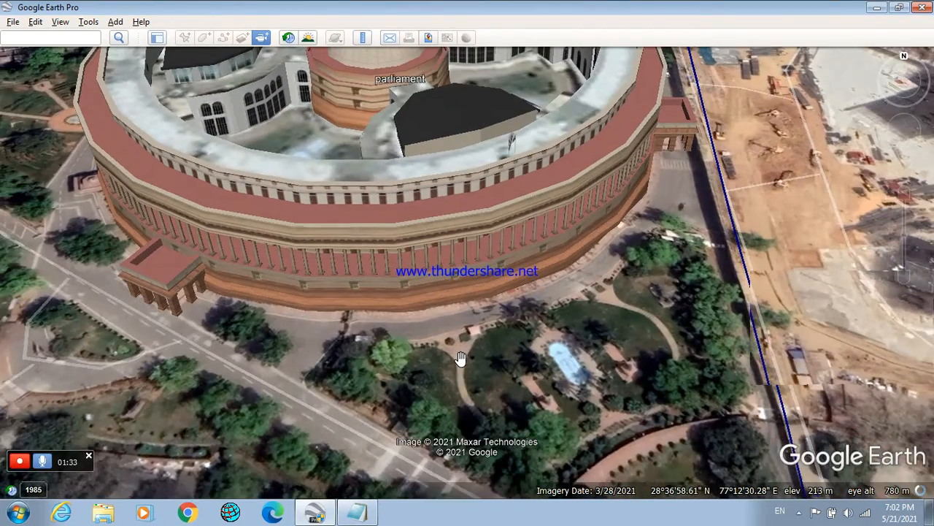
scroll(461, 358, down, 3)
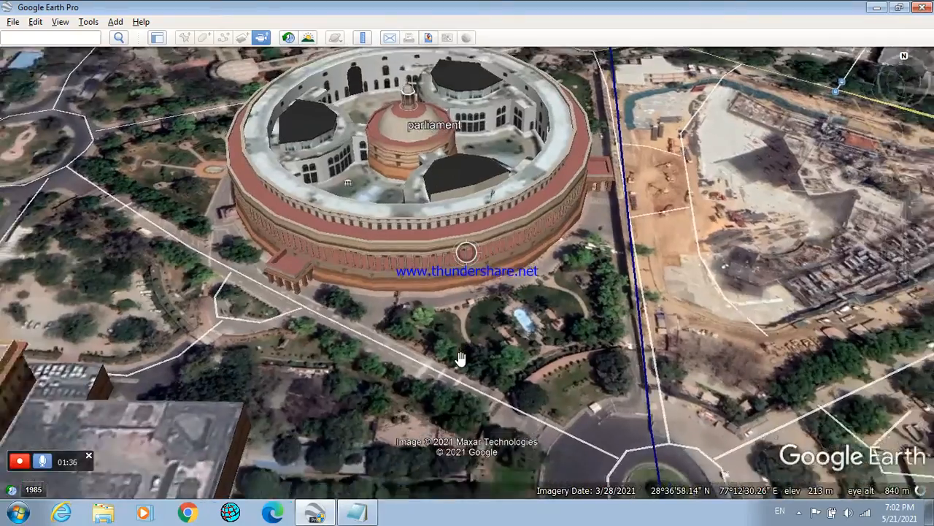
scroll(460, 358, down, 4)
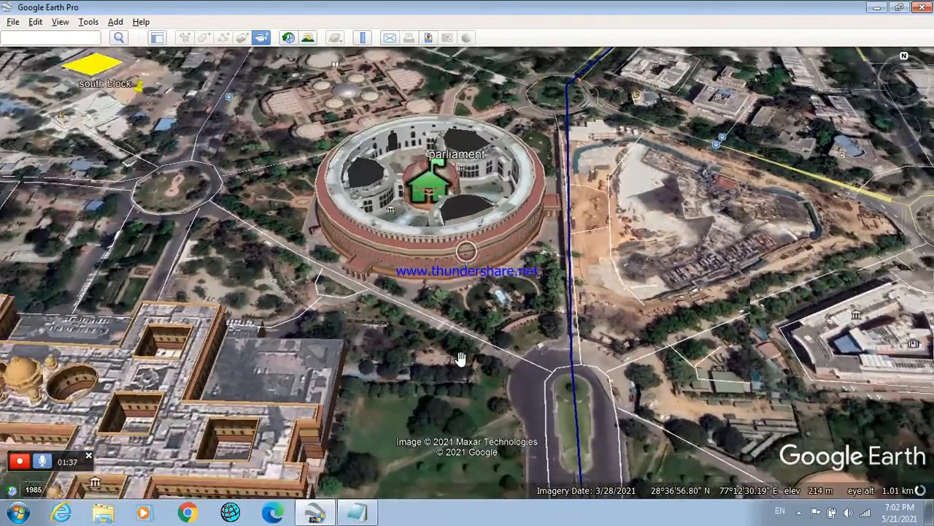
scroll(461, 358, down, 3)
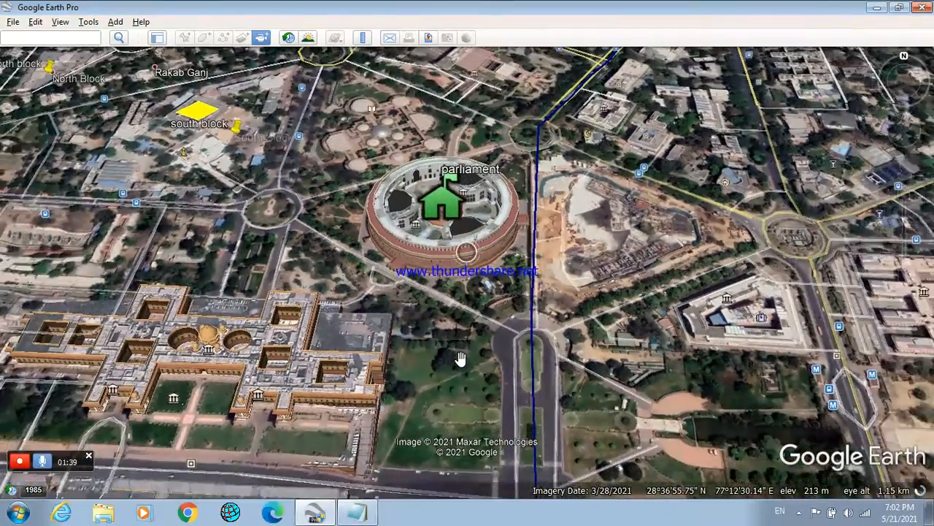
scroll(461, 358, down, 3)
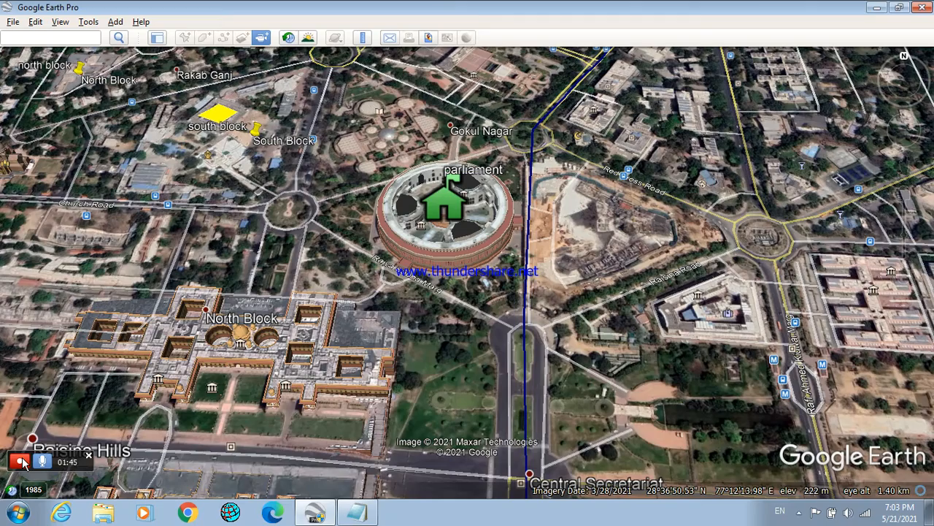
click(22, 461)
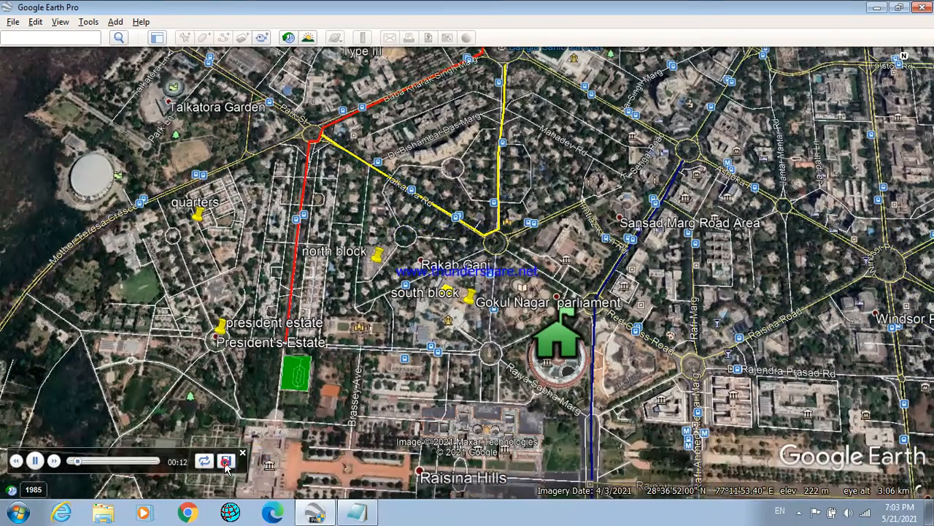
Step: Save the recorded tour under the name "area briefing"
click(225, 462)
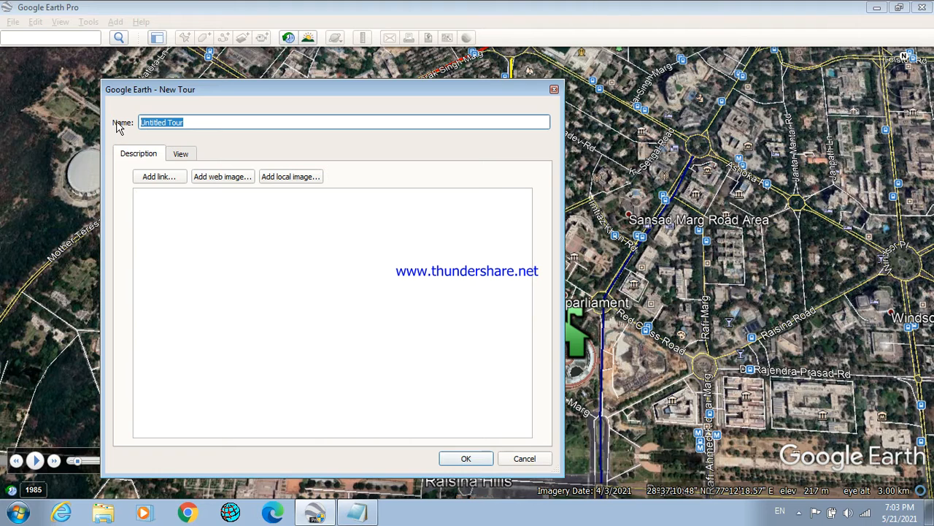
text(area briefing)
drag(335, 87, 327, 64)
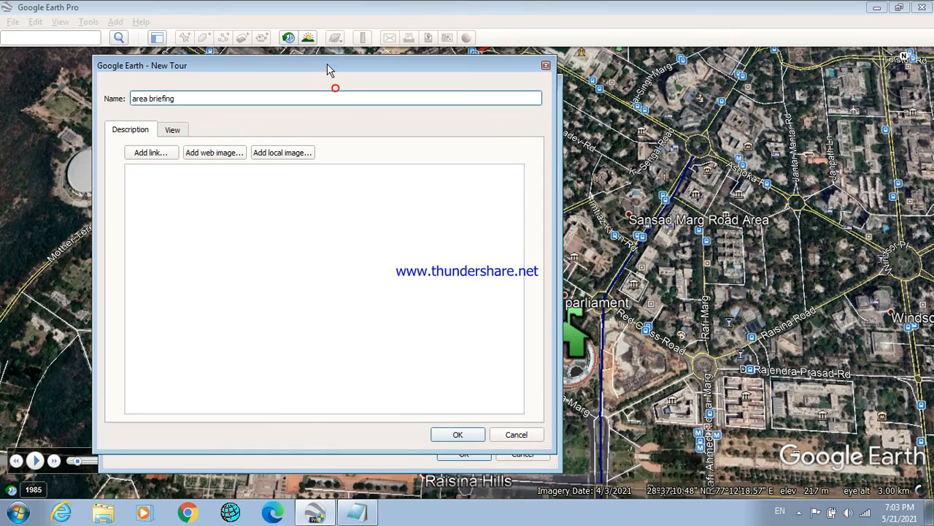
click(459, 413)
click(454, 435)
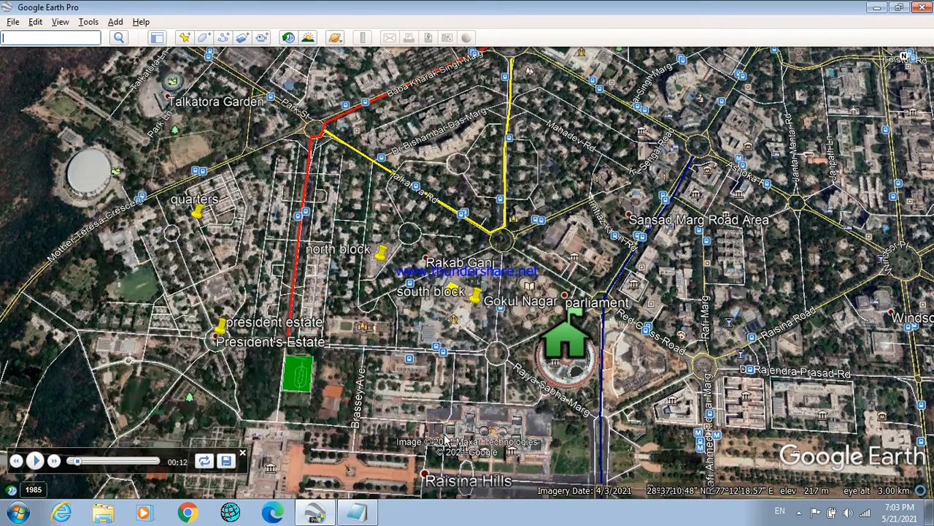
Step: Show the sidebar again and locate the area briefing tour inside the data 1 folder
click(155, 38)
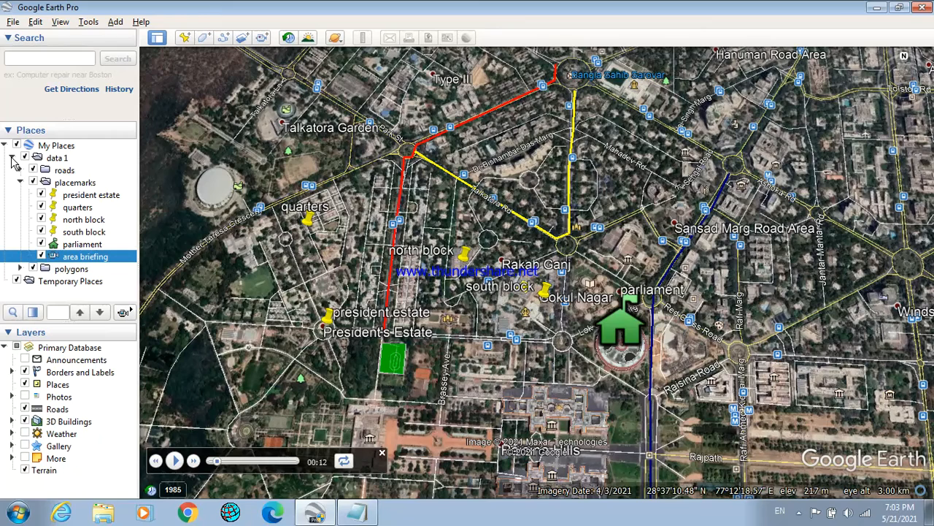
click(12, 157)
click(48, 159)
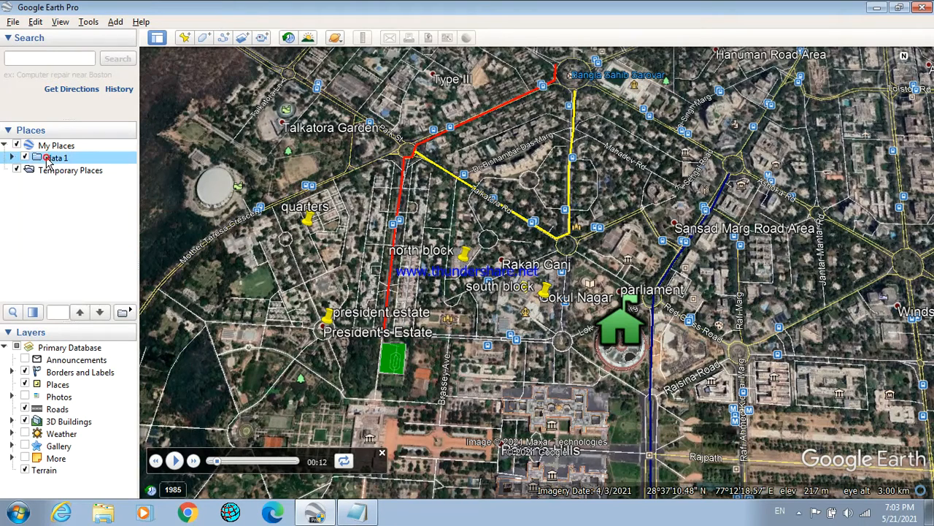
right_click(48, 162)
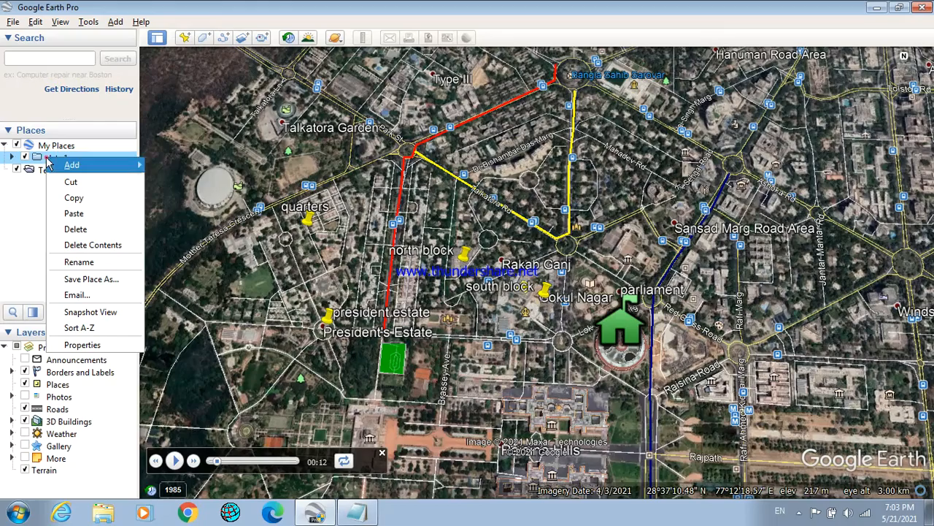
double_click(41, 156)
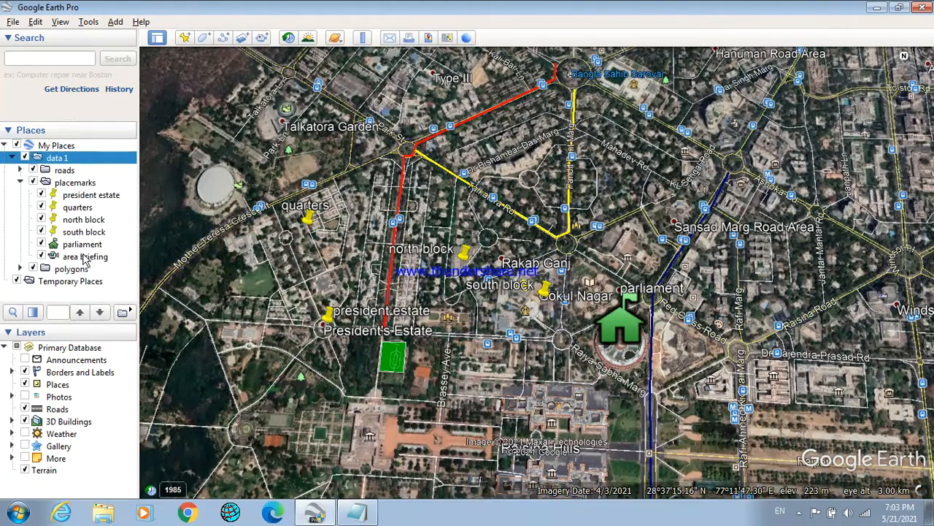
click(83, 256)
right_click(84, 257)
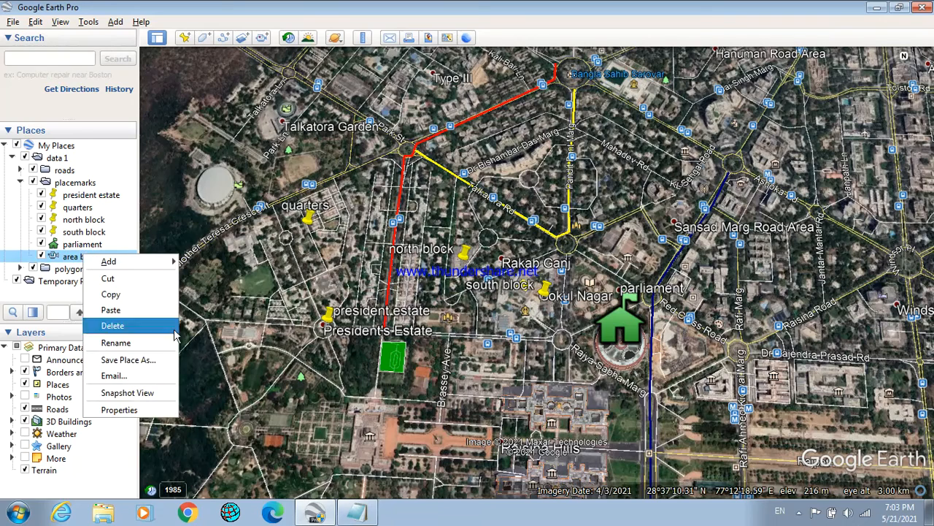
Step: Save the data 1 folder, including the tour, to the desktop as the KMZ file "data 1"
click(51, 158)
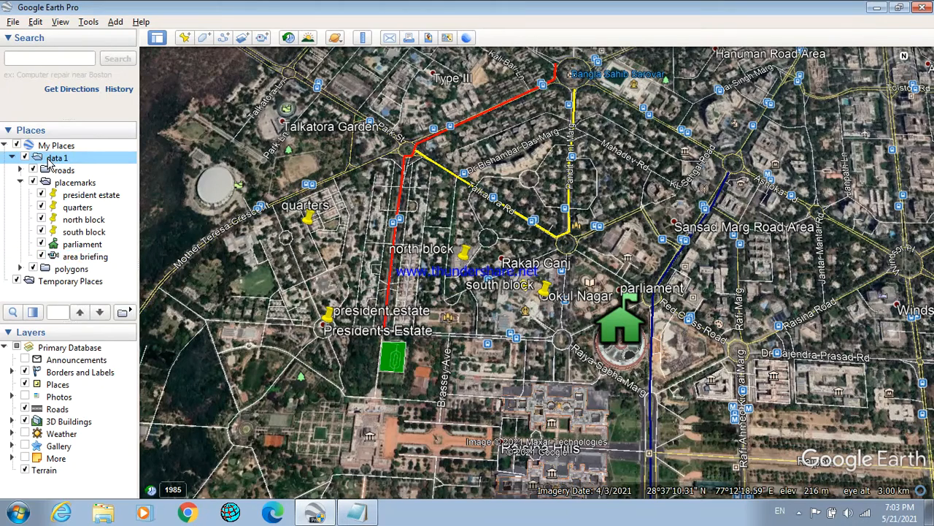
right_click(49, 158)
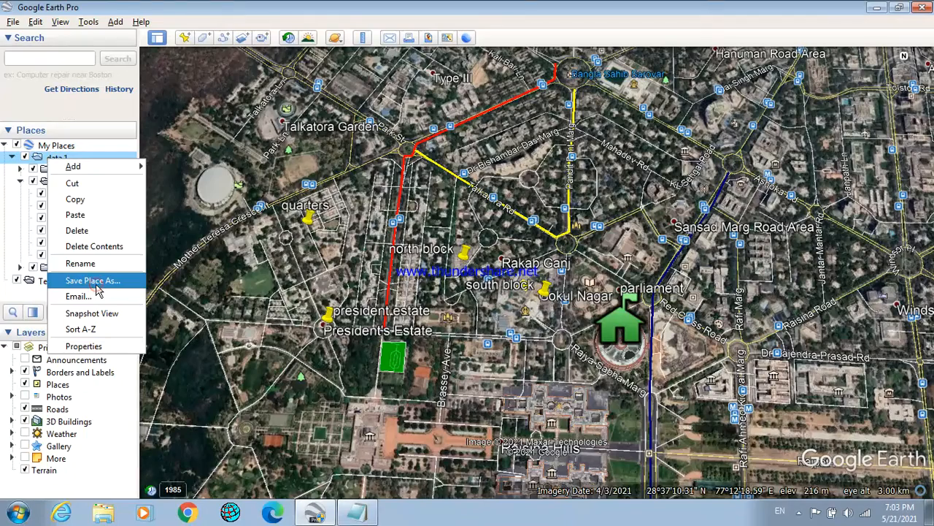
click(96, 284)
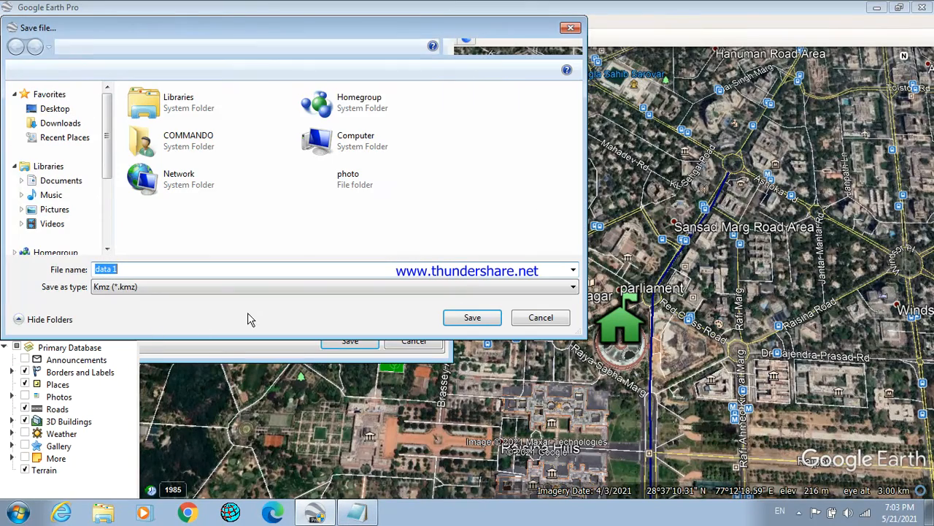
click(473, 319)
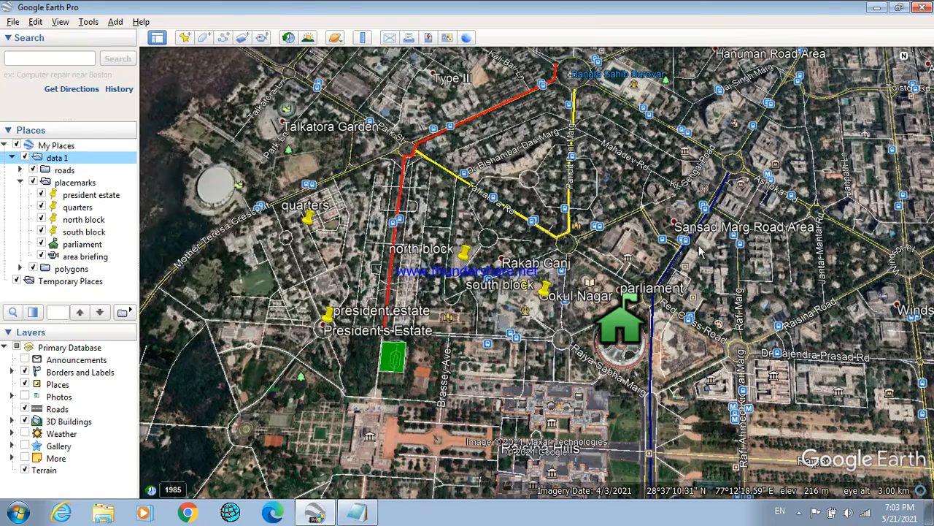
Step: Minimize the program to check the saved data 1 file on the desktop, and return to Google Earth Pro
click(879, 8)
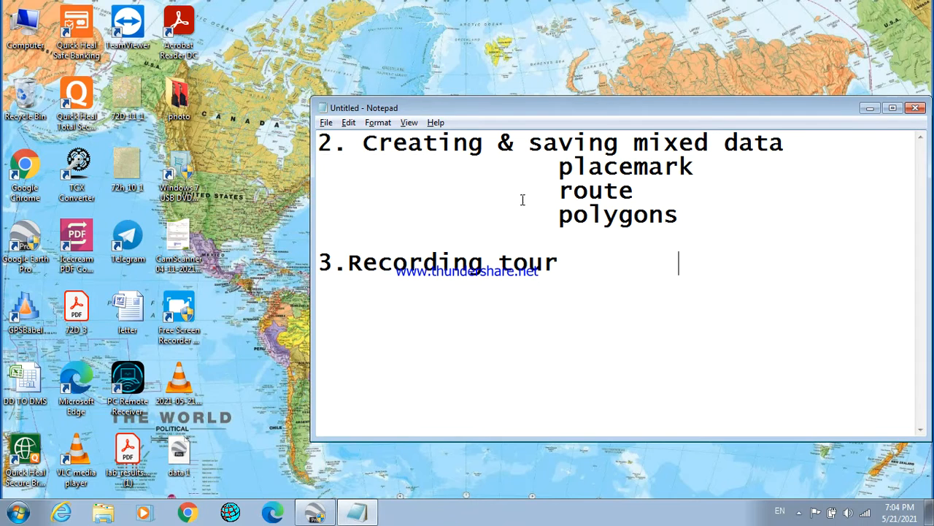
click(192, 456)
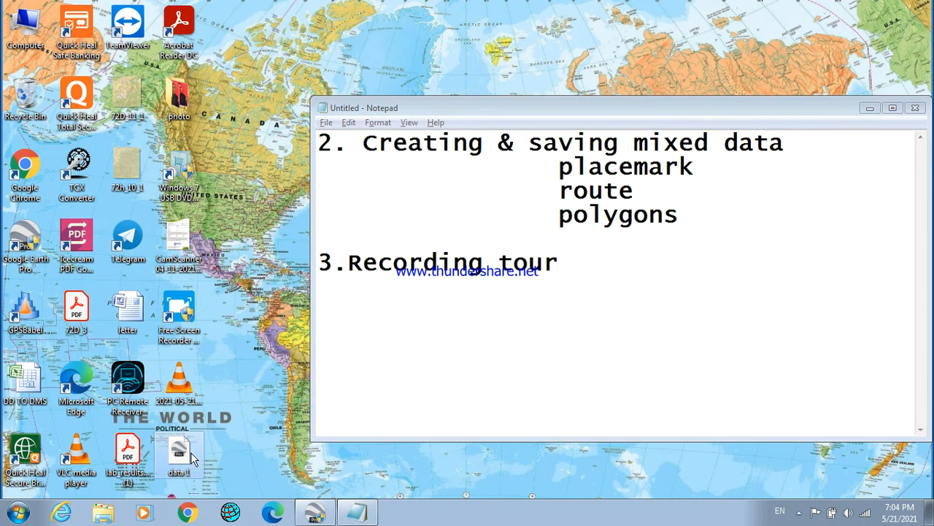
click(312, 513)
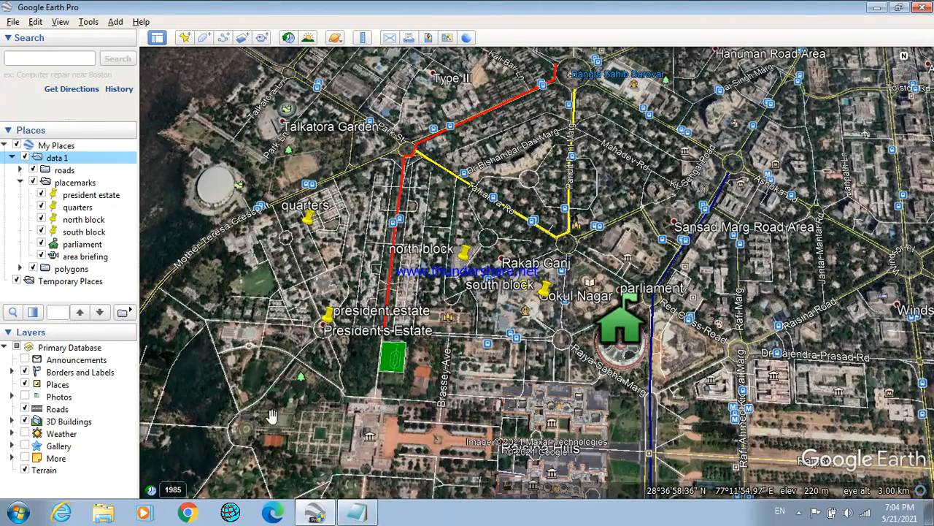
click(798, 514)
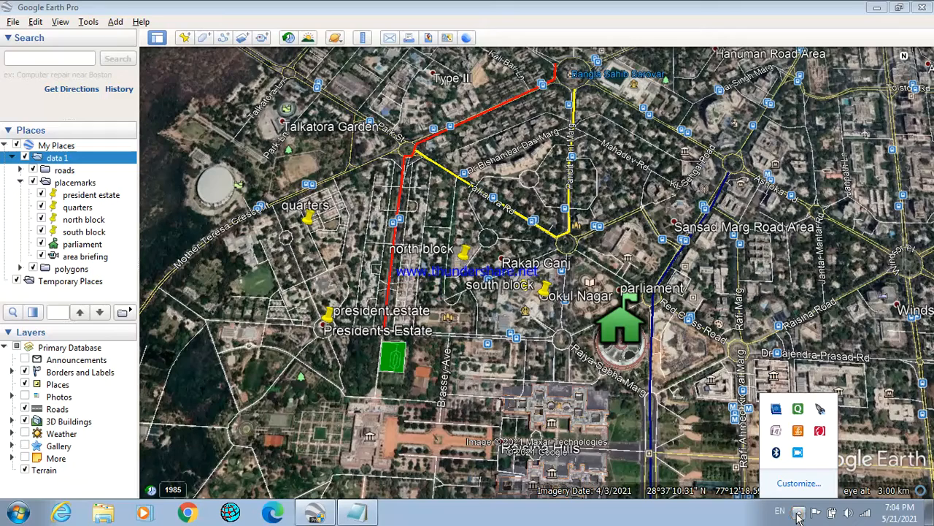
click(797, 453)
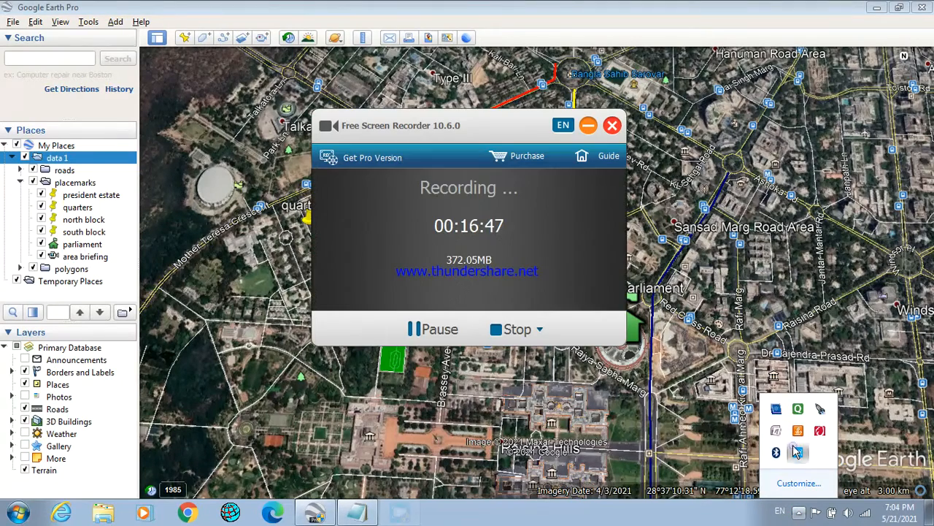